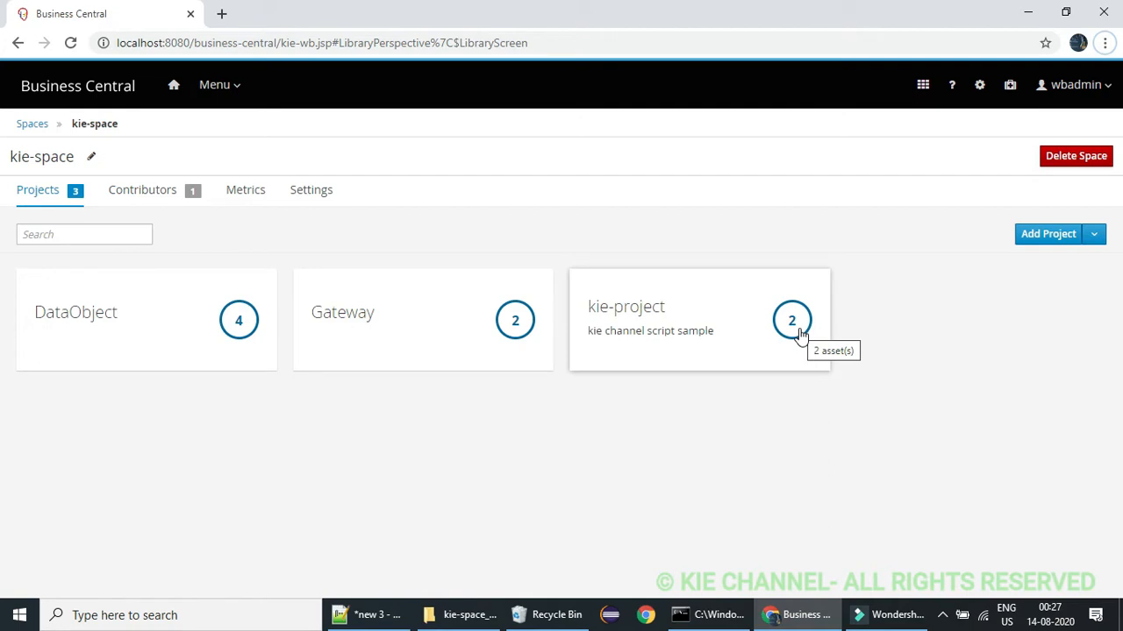
Add a project named subprocess with the description "subprocess example" to kie-space
{"action": "left_click", "coordinate": [1052, 244]}
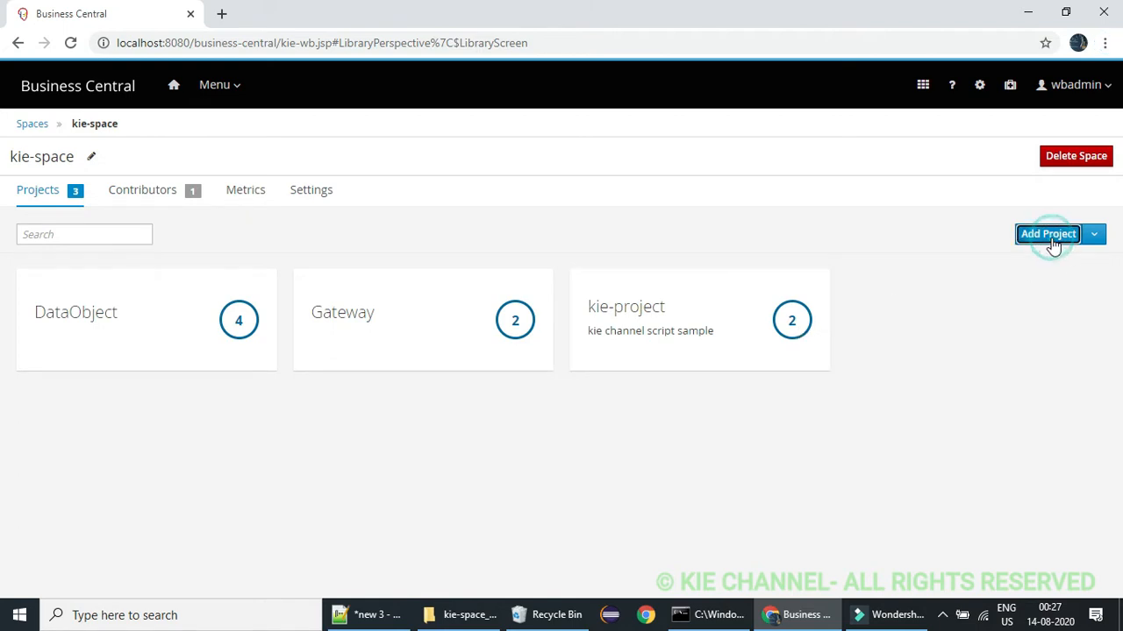
{"action": "left_click", "coordinate": [492, 159]}
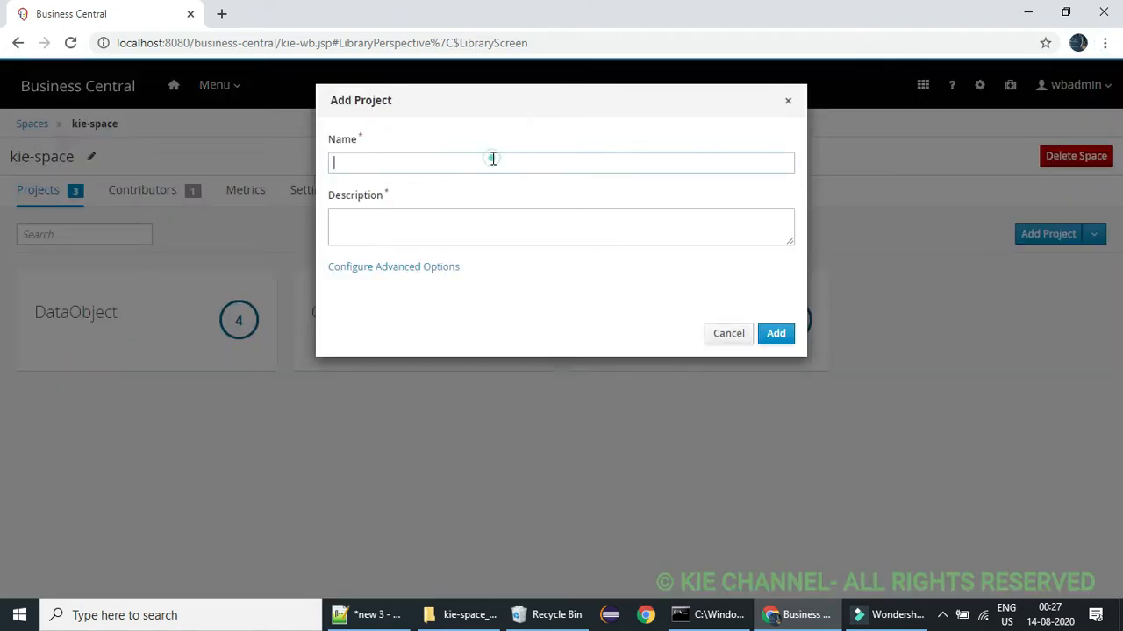
{"action": "type", "text": "subrp"}
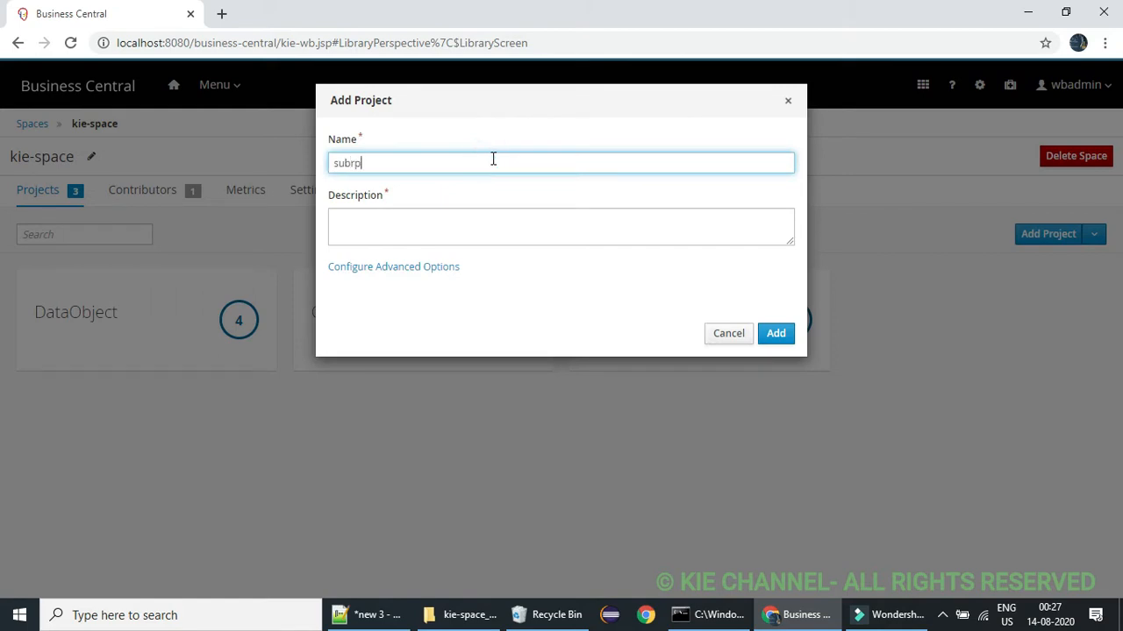
{"action": "key", "text": "BackSpace"}
{"action": "key", "text": "BackSpace"}
{"action": "key", "text": "BackSpace"}
{"action": "type", "text": "bproce"}
{"action": "left_click", "coordinate": [595, 229]}
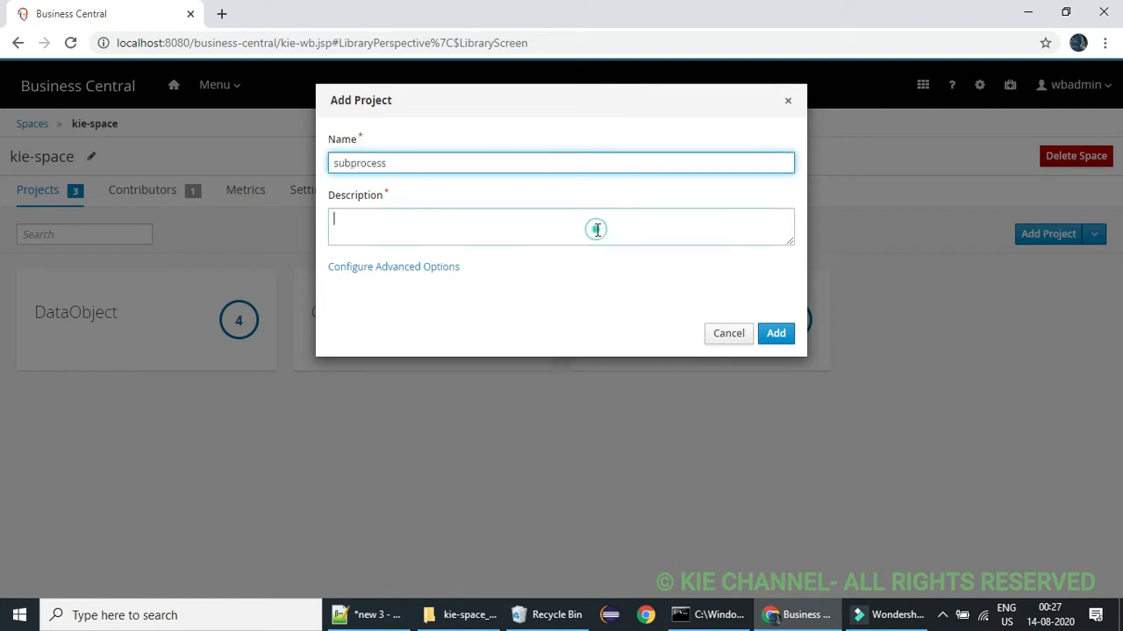
{"action": "type", "text": "subprocess example"}
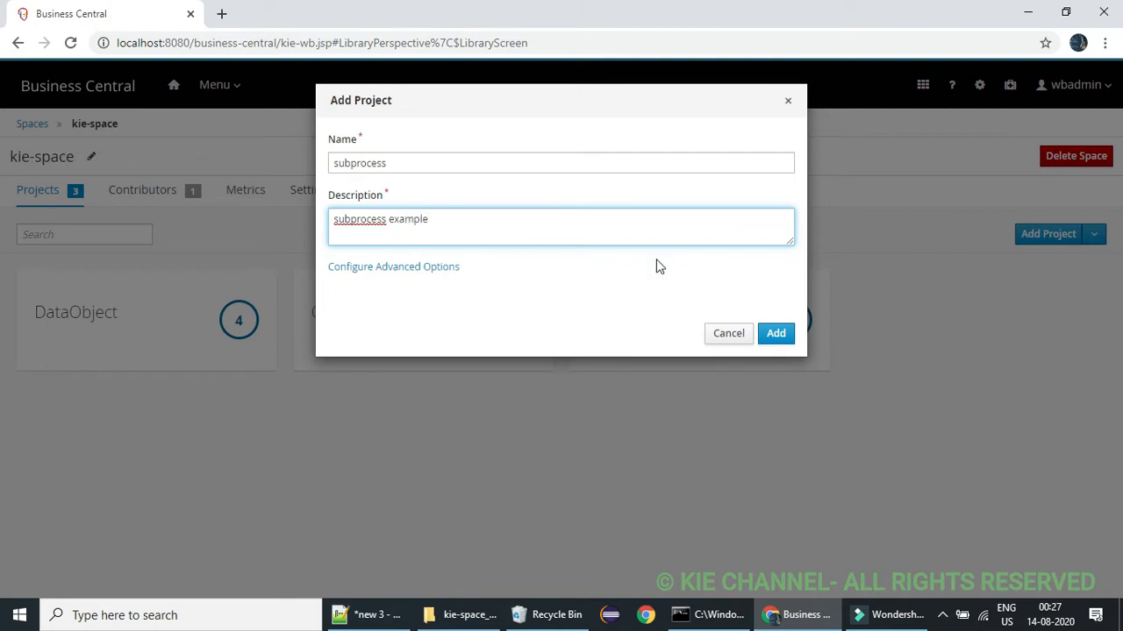
{"action": "left_click", "coordinate": [770, 341]}
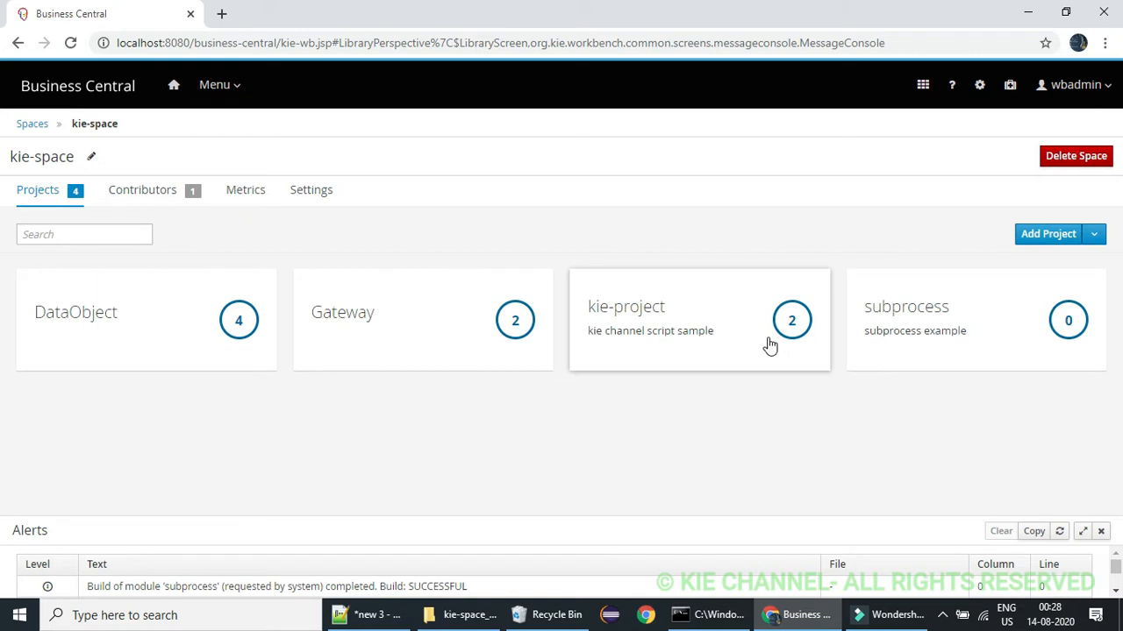
Open the subprocess project and create a Business Process asset named parentProcess
{"action": "left_click", "coordinate": [962, 339]}
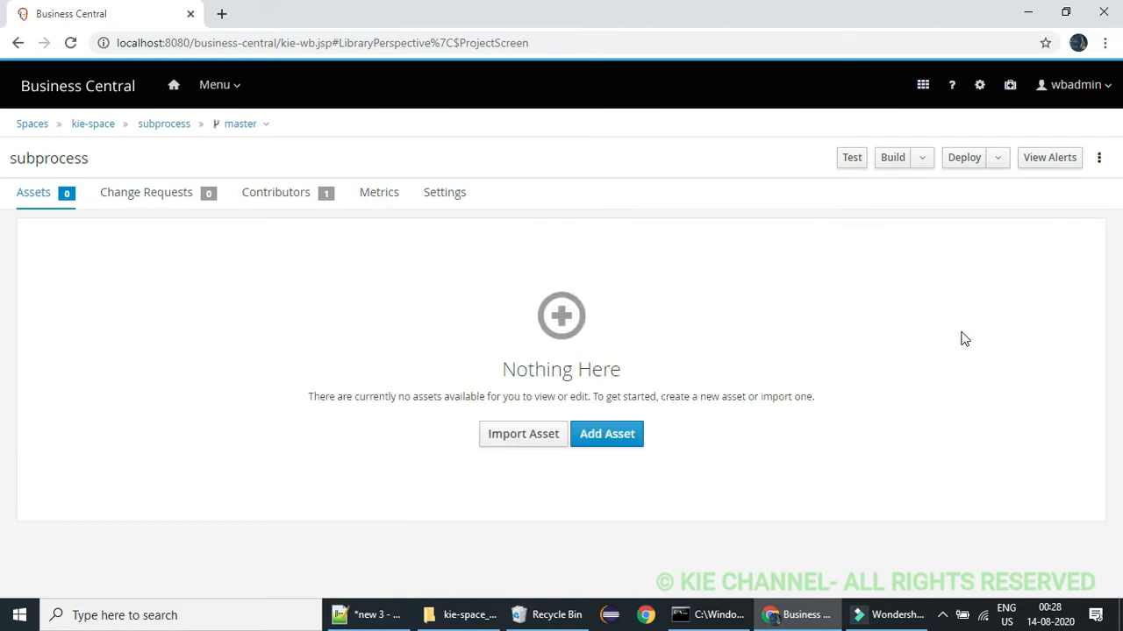
{"action": "left_click", "coordinate": [592, 441]}
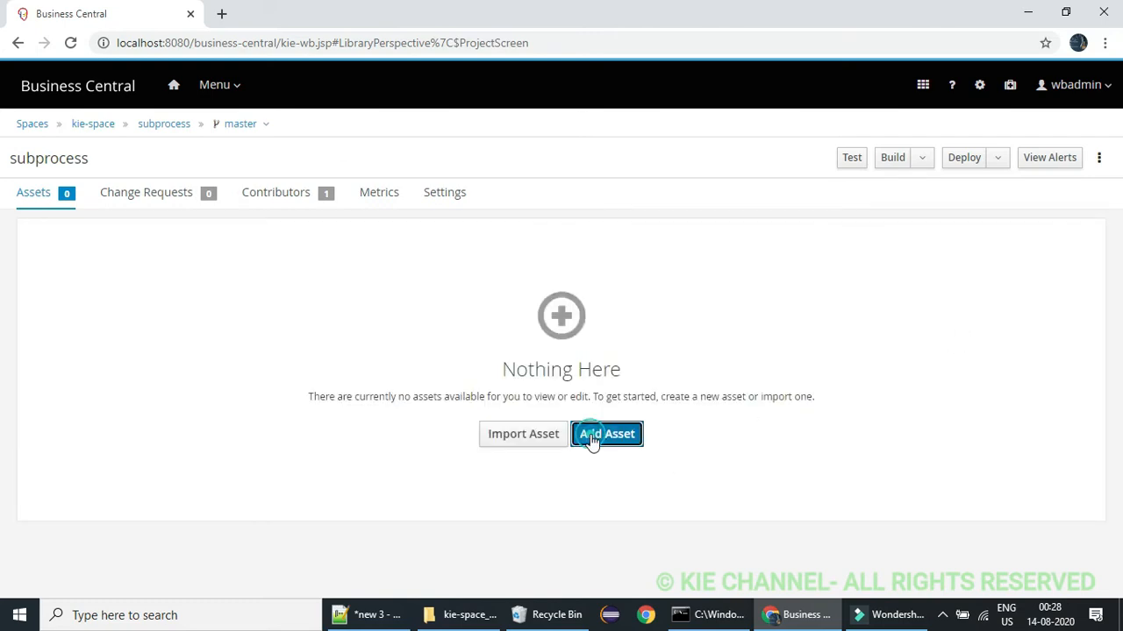
{"action": "left_click", "coordinate": [184, 278]}
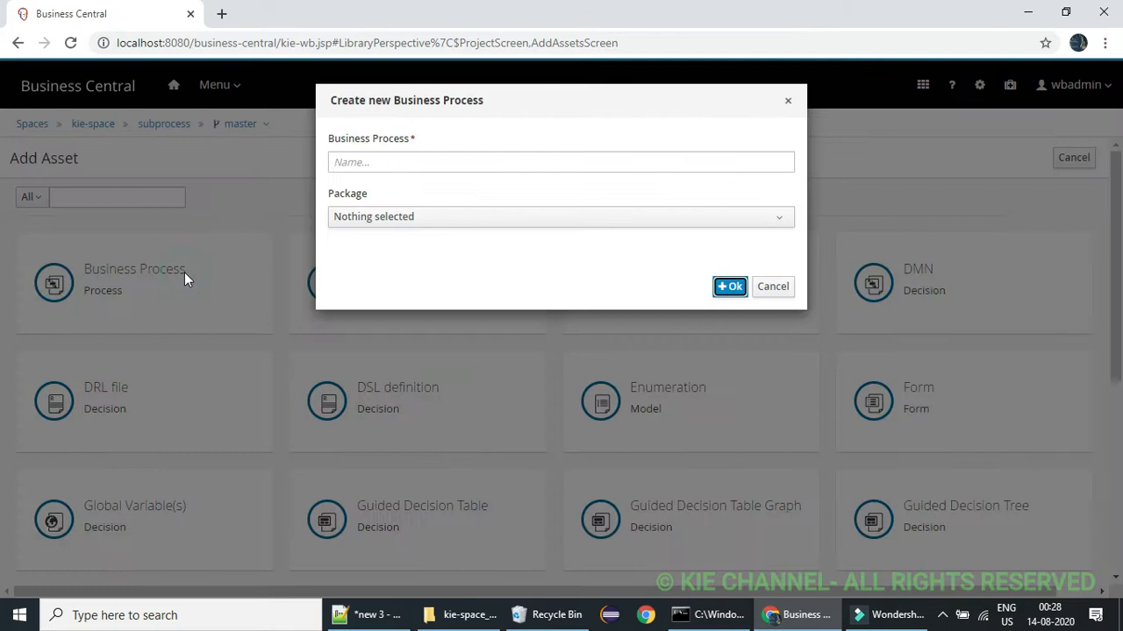
{"action": "left_click", "coordinate": [426, 168]}
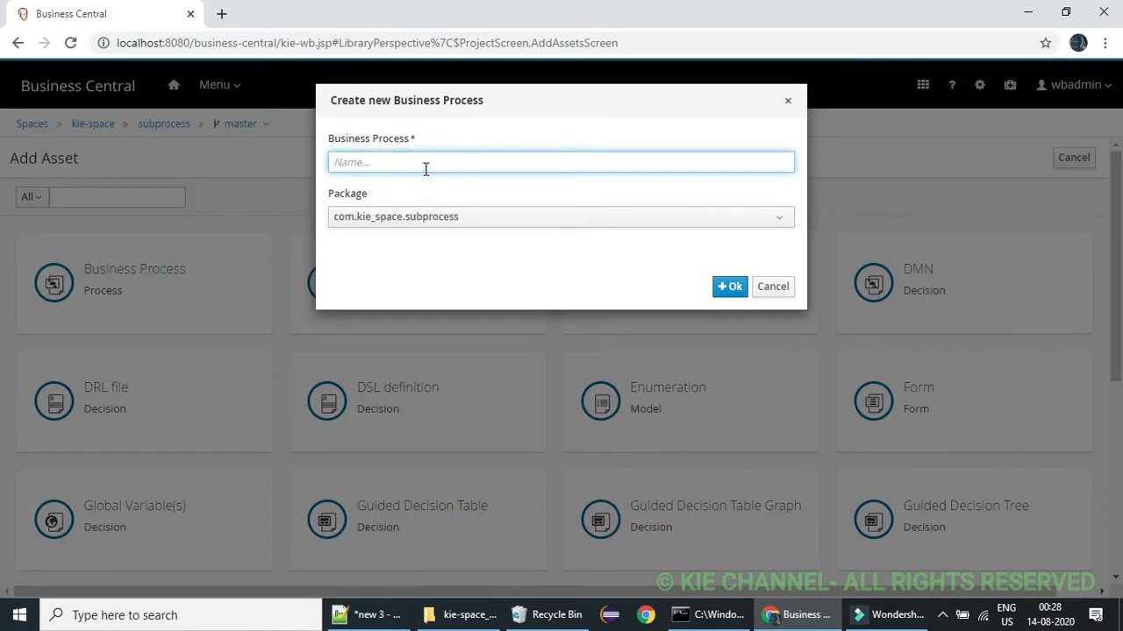
{"action": "type", "text": "parentProcess"}
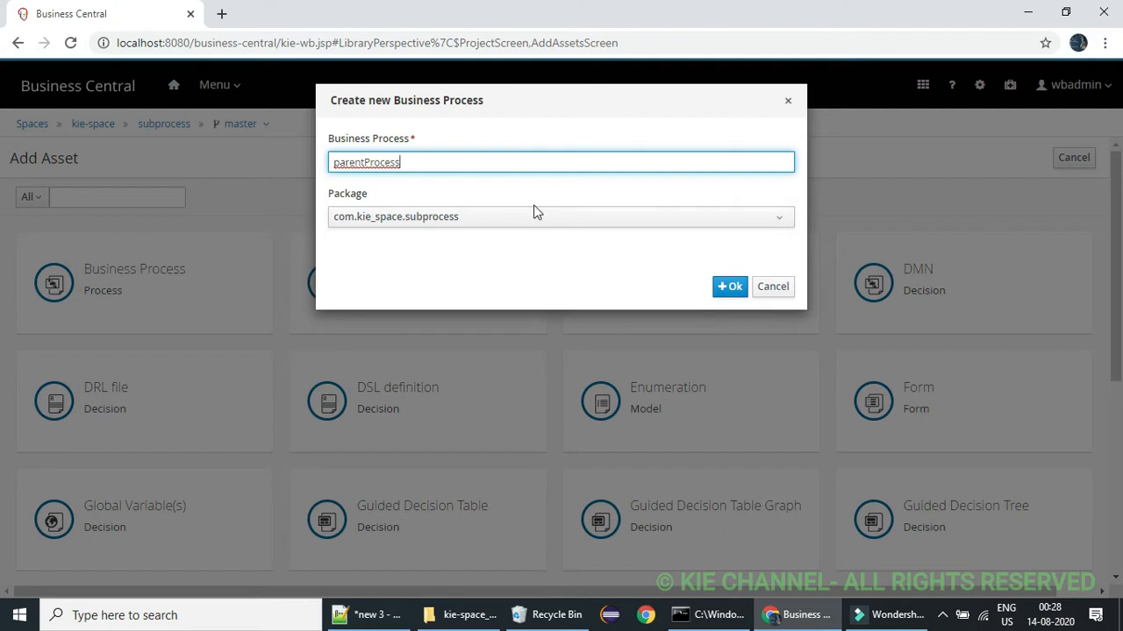
{"action": "left_click", "coordinate": [731, 288]}
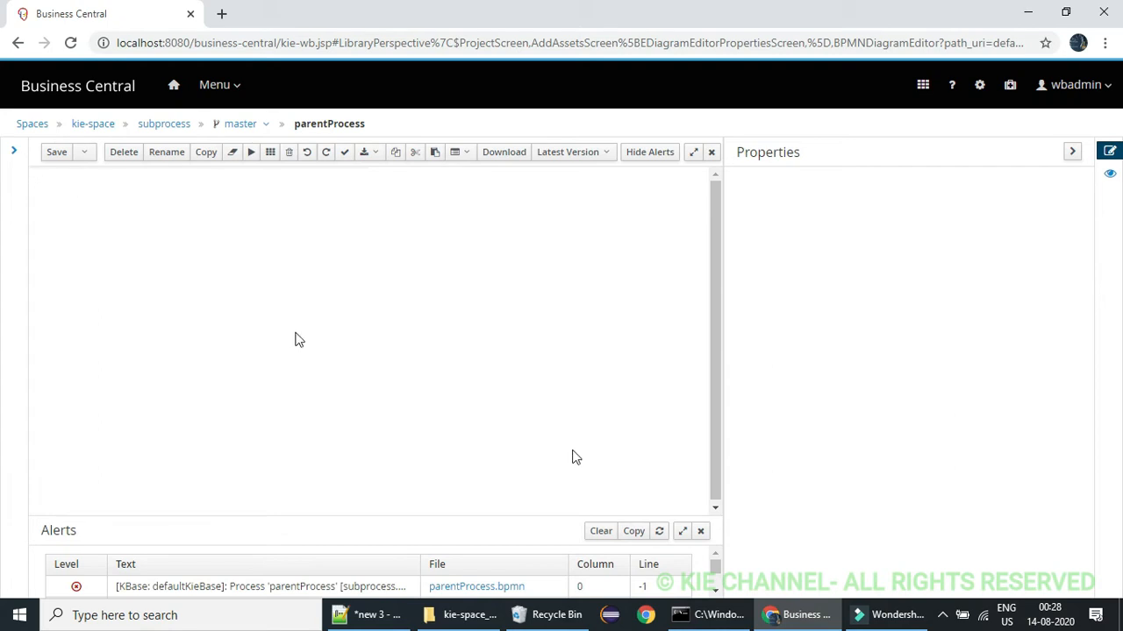
Place a plain Start event on the empty parentProcess canvas
{"action": "left_click", "coordinate": [47, 218]}
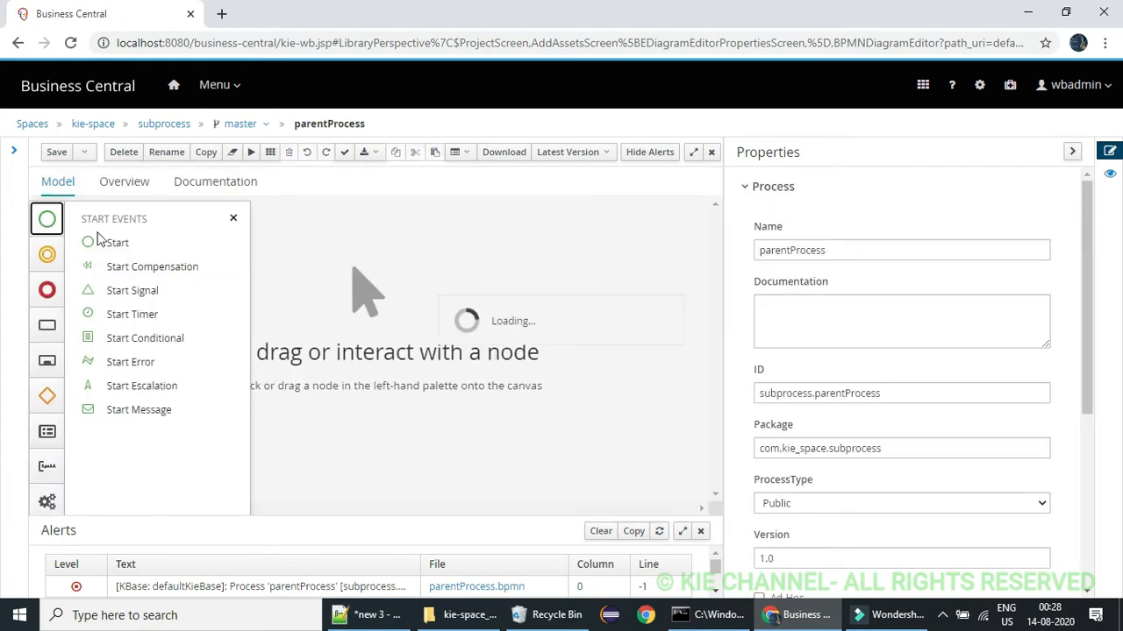
{"action": "left_click_drag", "start_coordinate": [98, 236], "coordinate": [169, 317]}
{"action": "left_click", "coordinate": [234, 217]}
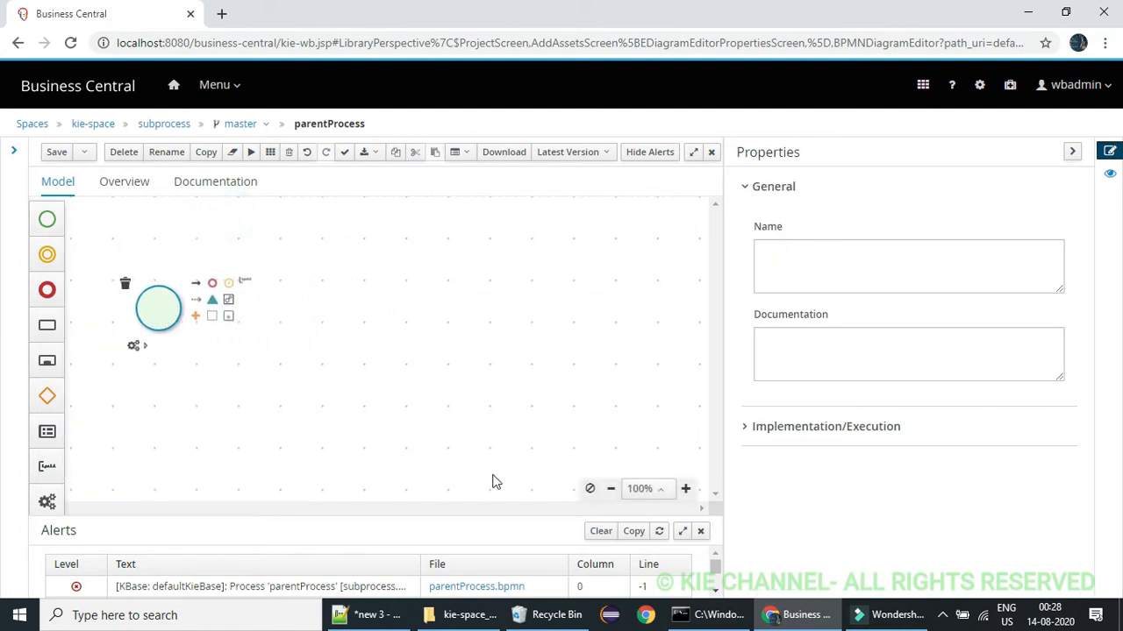
Add a User task to the canvas and place it just to the right of the start event
{"action": "left_click", "coordinate": [611, 489]}
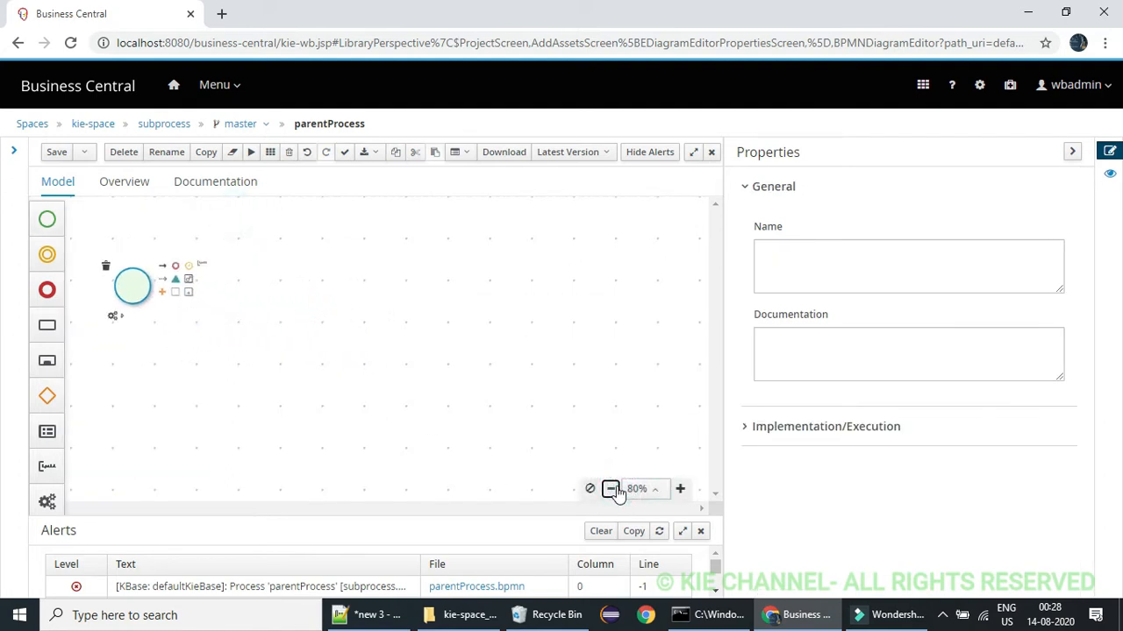
{"action": "left_click", "coordinate": [612, 489]}
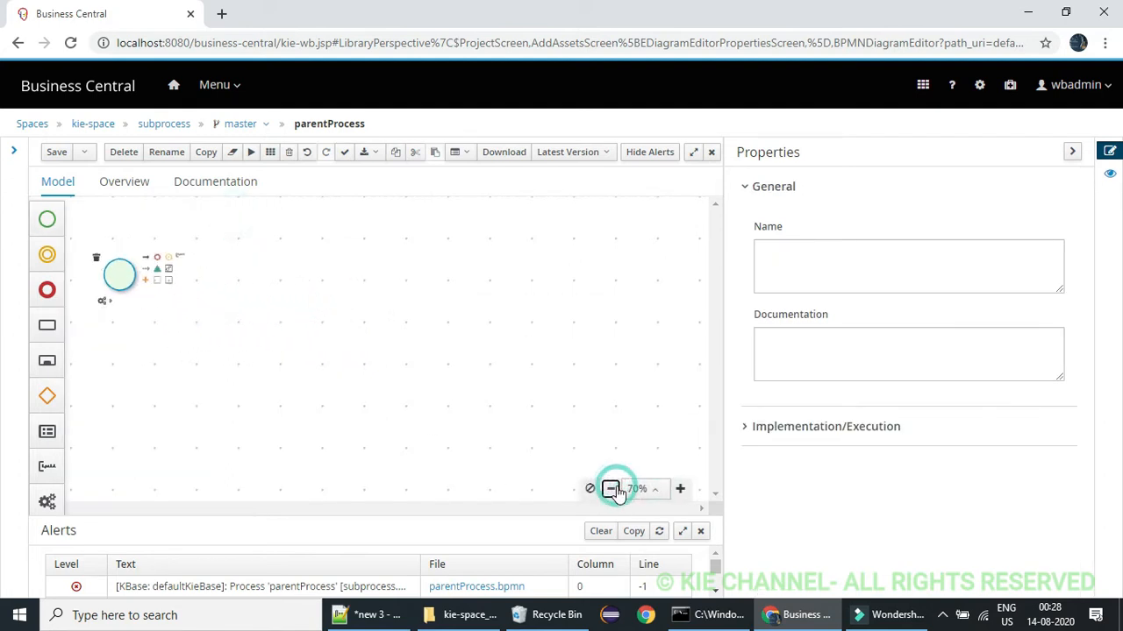
{"action": "left_click", "coordinate": [47, 327]}
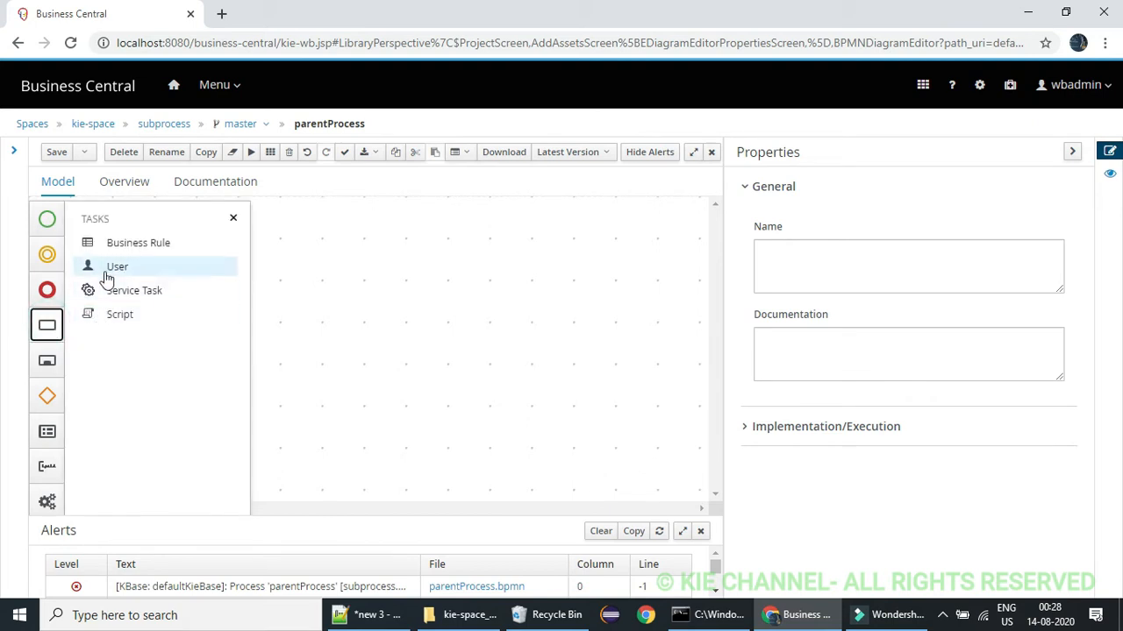
{"action": "left_click_drag", "start_coordinate": [104, 267], "coordinate": [202, 260]}
{"action": "left_click", "coordinate": [235, 217]}
{"action": "left_click", "coordinate": [271, 287]}
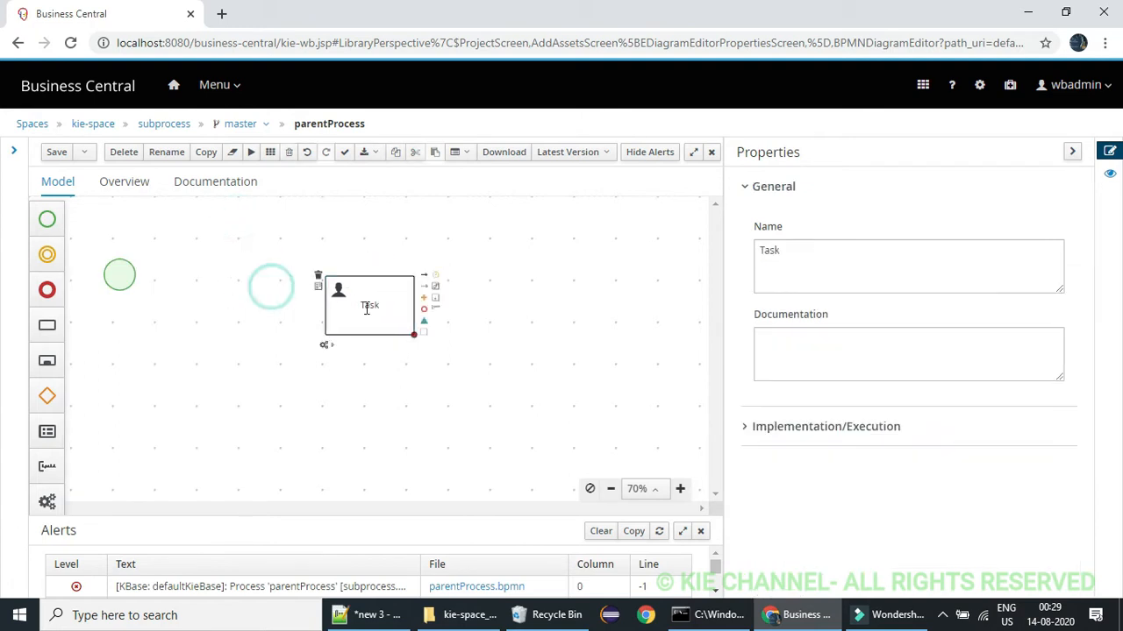
{"action": "left_click_drag", "start_coordinate": [365, 307], "coordinate": [160, 293]}
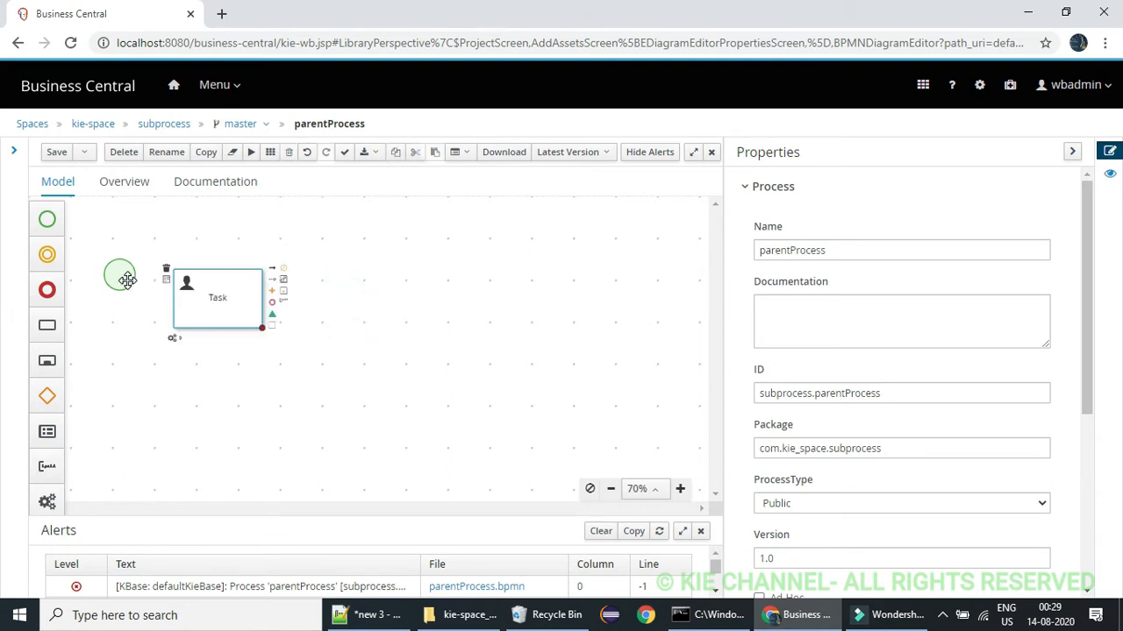
Move the start event slightly down so it lines up with the middle of the user task
{"action": "left_click", "coordinate": [126, 278]}
{"action": "left_click", "coordinate": [124, 277]}
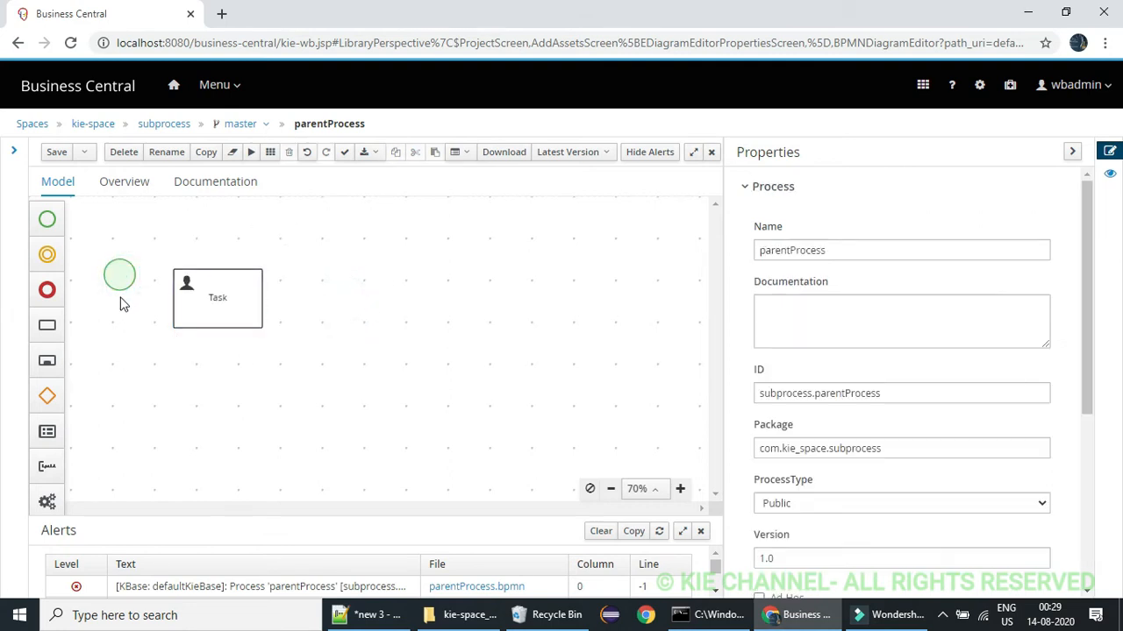
{"action": "left_click", "coordinate": [117, 277]}
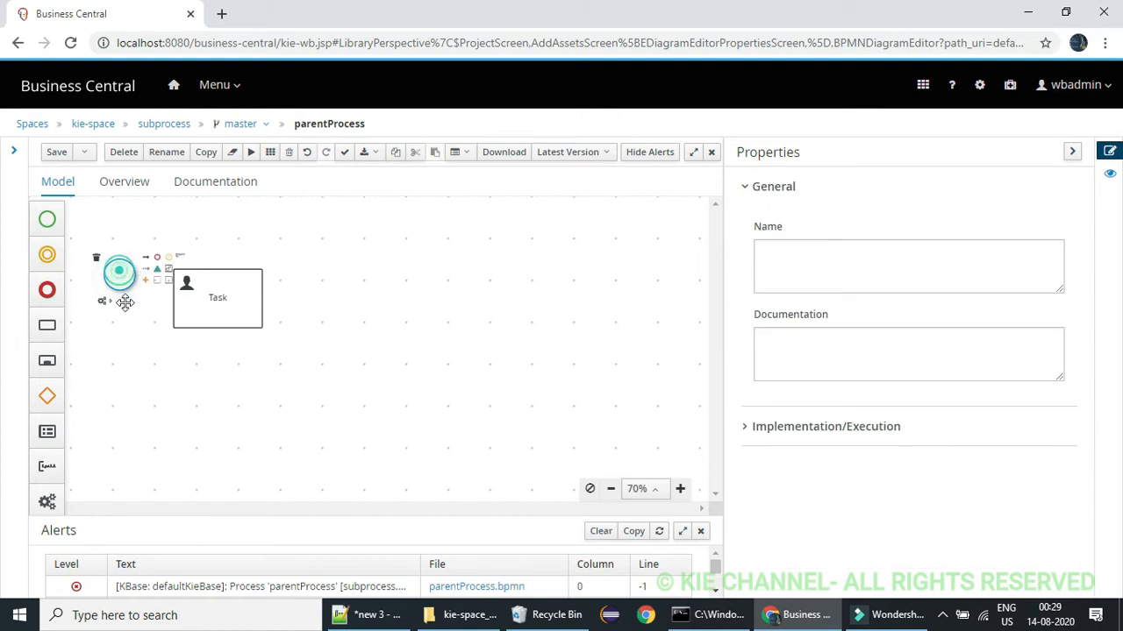
{"action": "mouse_move", "coordinate": [118, 272]}
{"action": "left_mouse_down"}
{"action": "mouse_move", "coordinate": [124, 310]}
{"action": "mouse_move", "coordinate": [110, 292]}
{"action": "left_mouse_up"}
{"action": "left_click", "coordinate": [154, 228]}
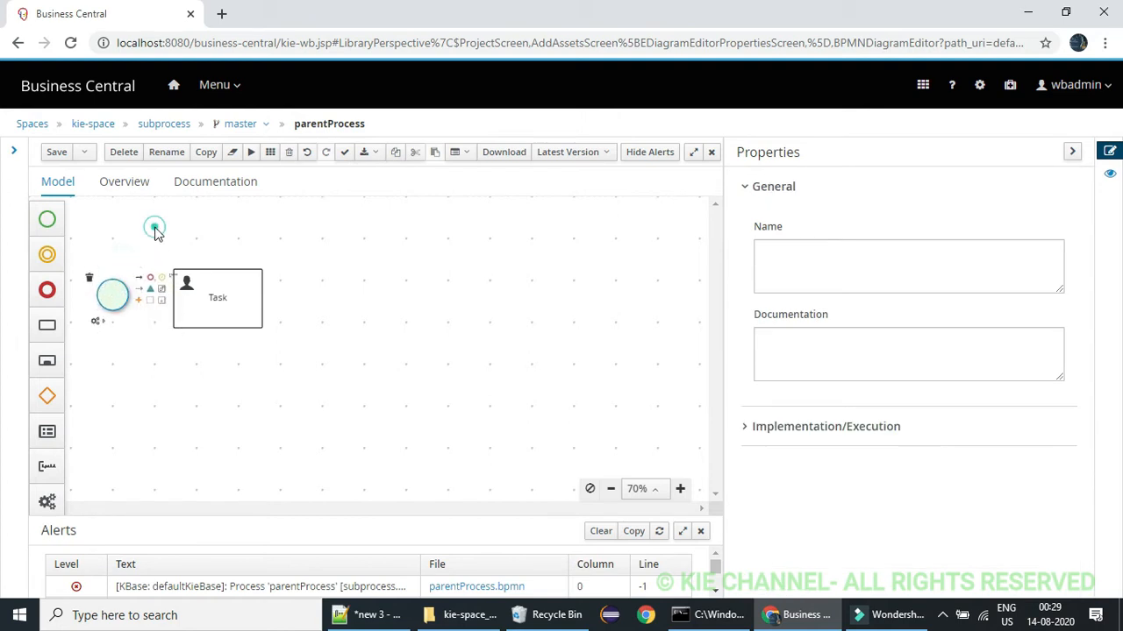
{"action": "left_click", "coordinate": [118, 297]}
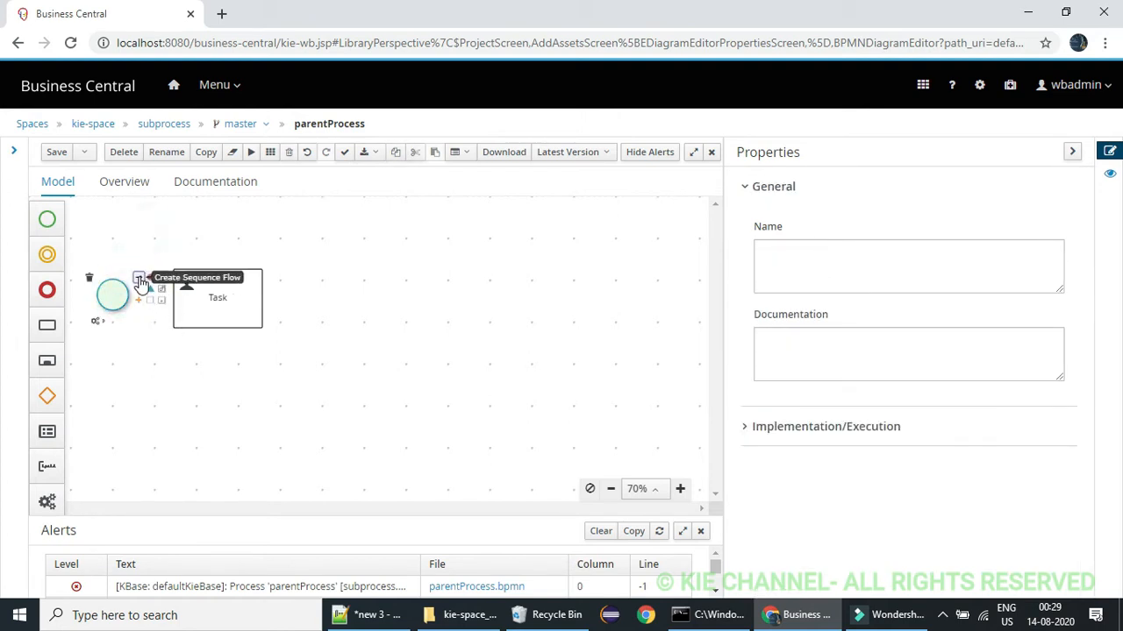
Connect the start event to the user task with a sequence flow and align the task so the flow runs straight
{"action": "left_click_drag", "start_coordinate": [138, 278], "coordinate": [220, 301]}
{"action": "left_click", "coordinate": [229, 298]}
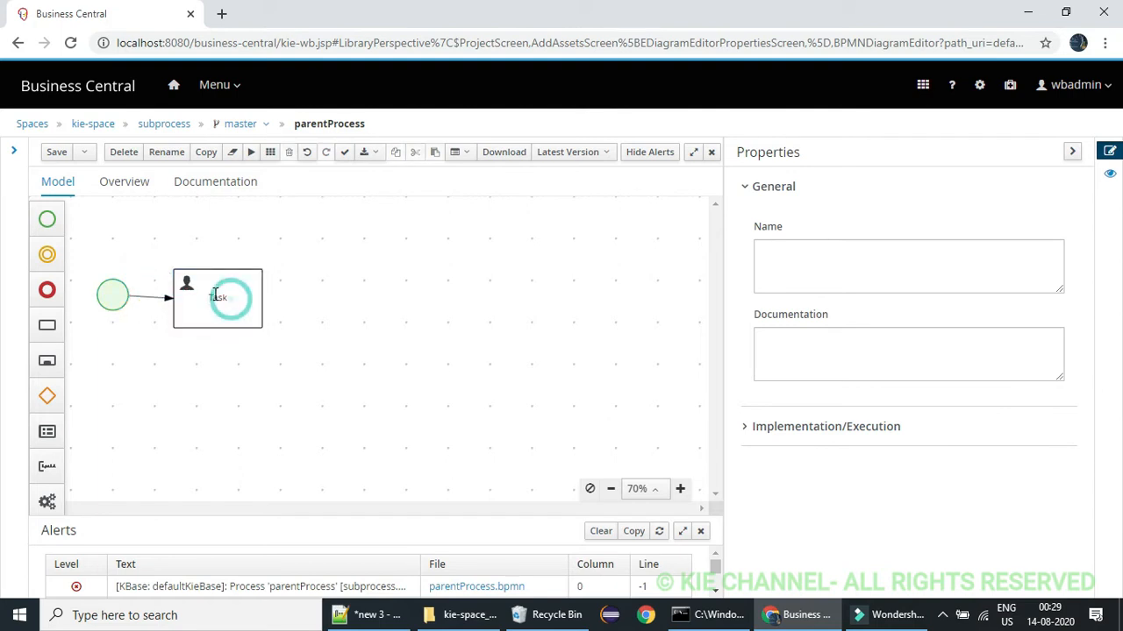
{"action": "left_click", "coordinate": [207, 291]}
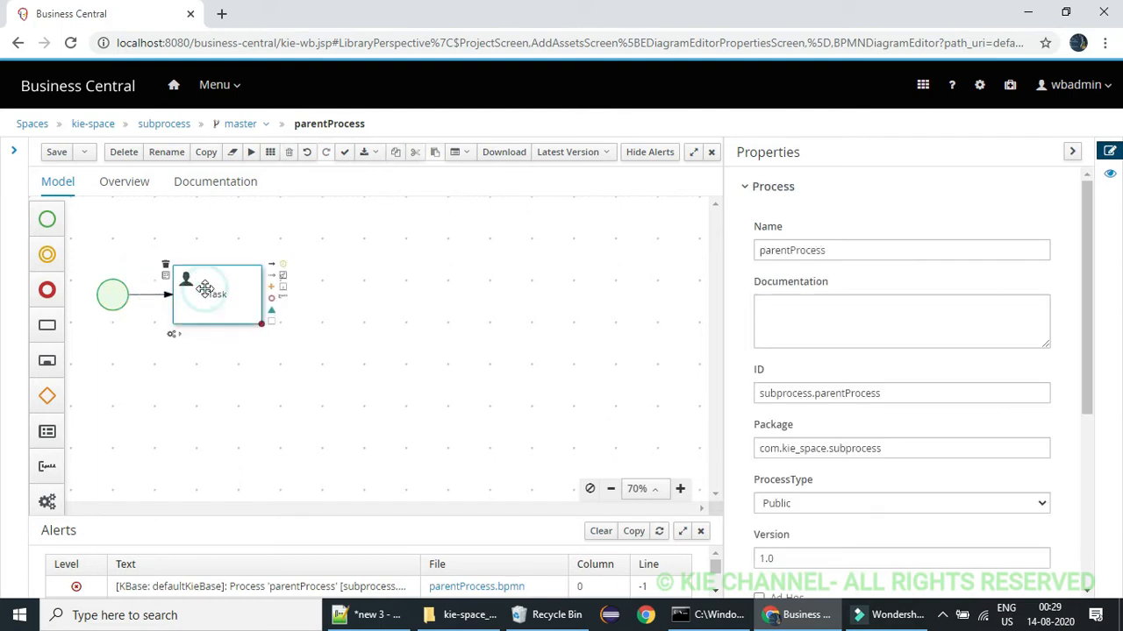
Rename the user task as "manager approval" and save the process
{"action": "double_click", "coordinate": [219, 290]}
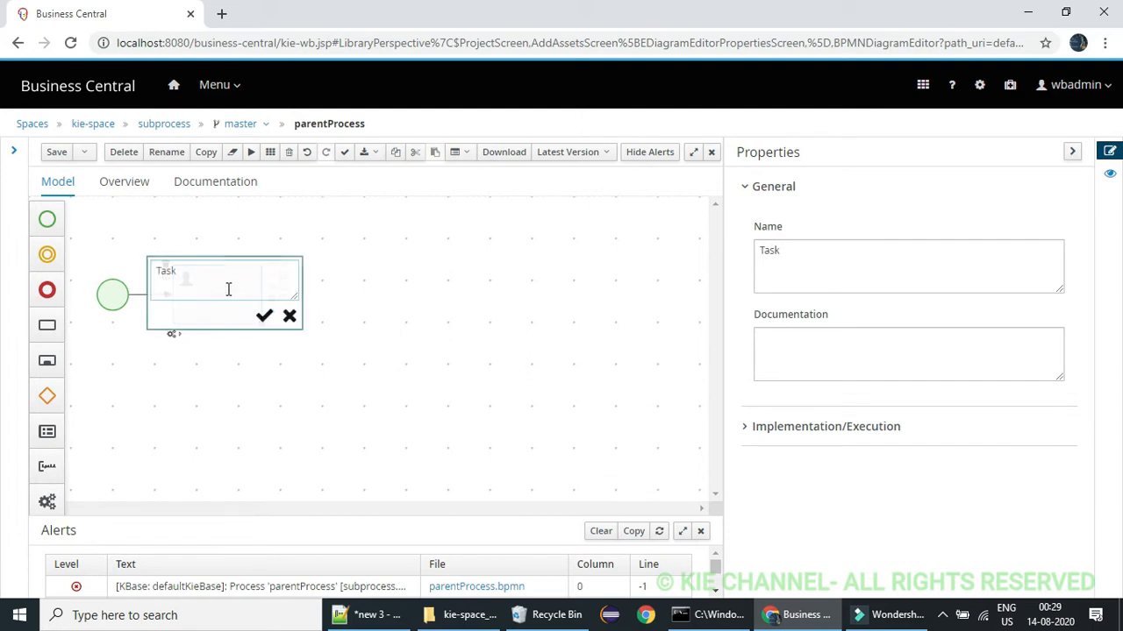
{"action": "type", "text": "man"}
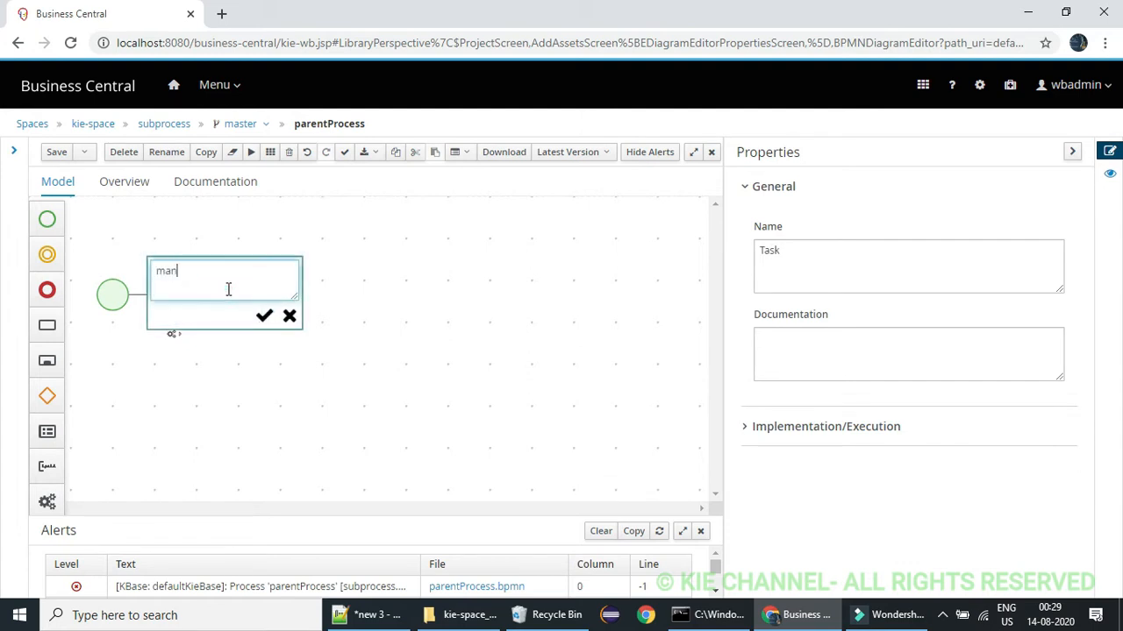
{"action": "type", "text": "ager approval"}
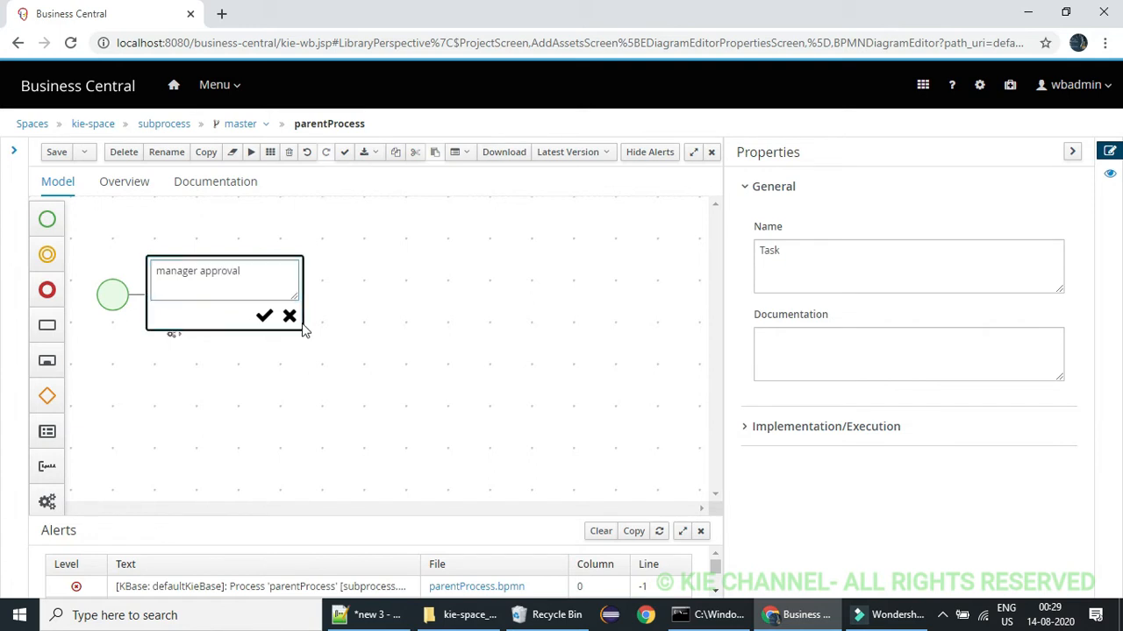
{"action": "left_click", "coordinate": [265, 317]}
{"action": "left_click", "coordinate": [55, 152]}
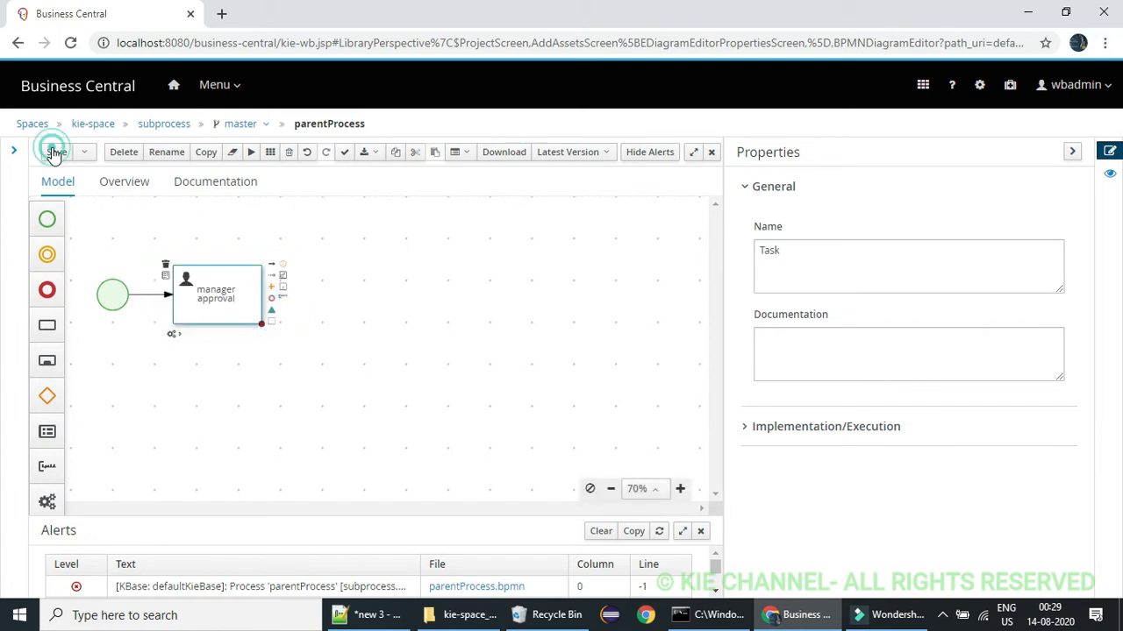
{"action": "left_click", "coordinate": [54, 153]}
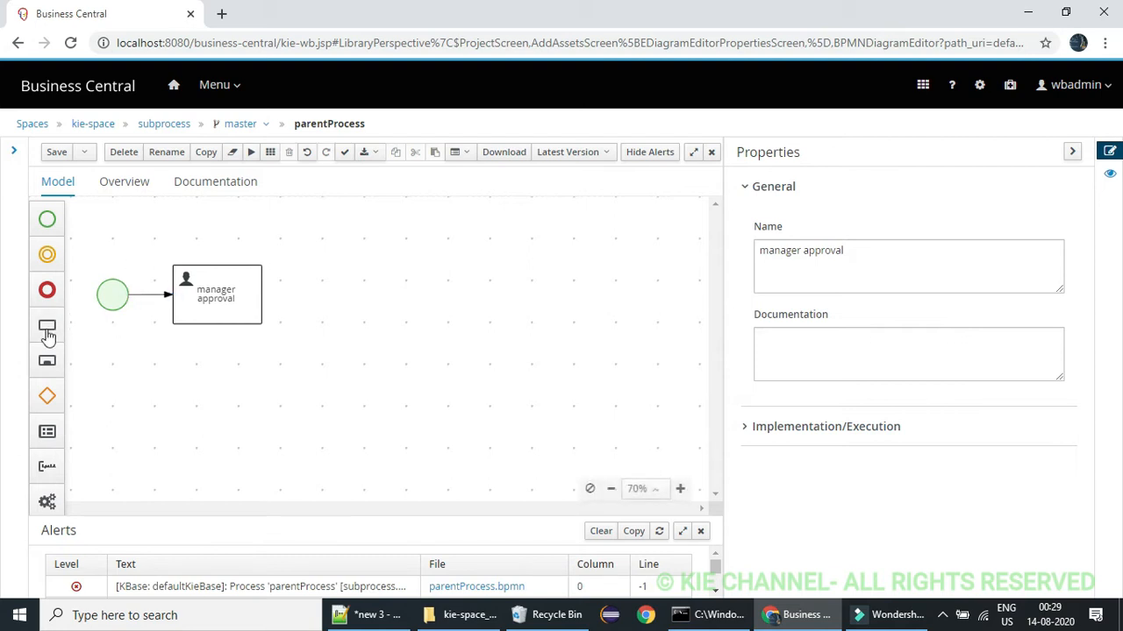
Add an Exclusive gateway to the right of the manager approval task
{"action": "left_click", "coordinate": [47, 394]}
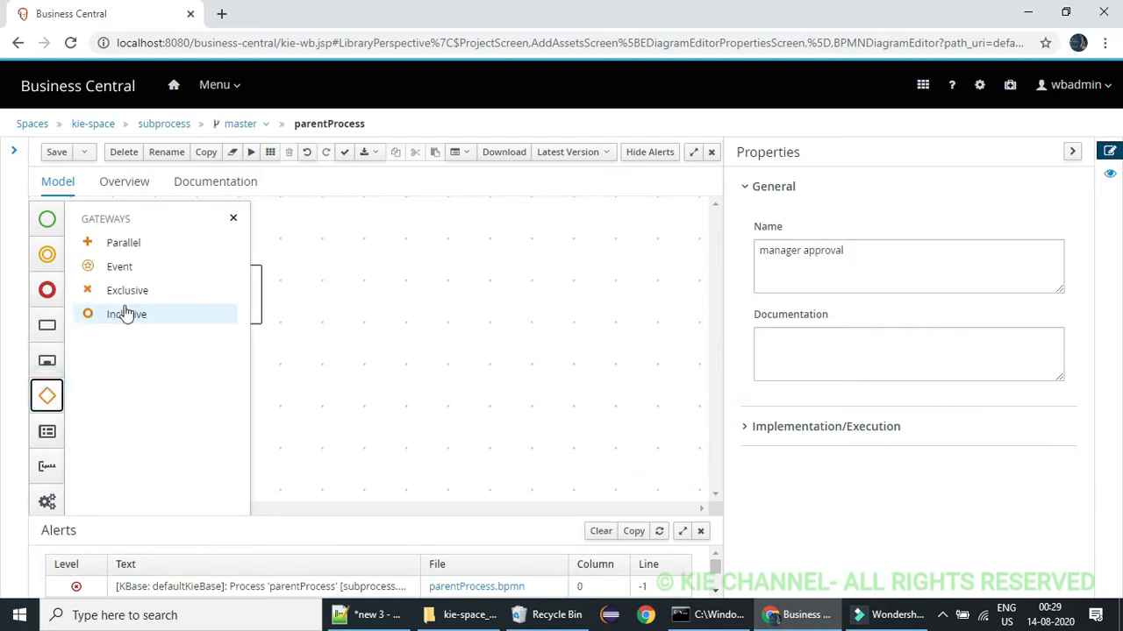
{"action": "left_click_drag", "start_coordinate": [123, 291], "coordinate": [311, 294]}
{"action": "left_click", "coordinate": [234, 219]}
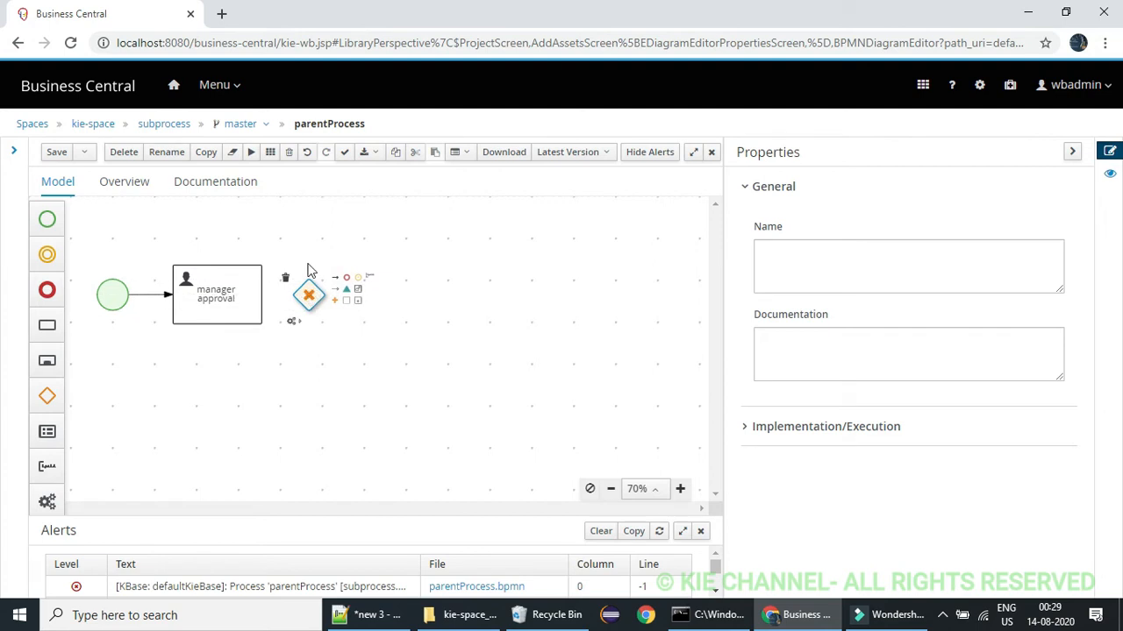
{"action": "left_click", "coordinate": [305, 255]}
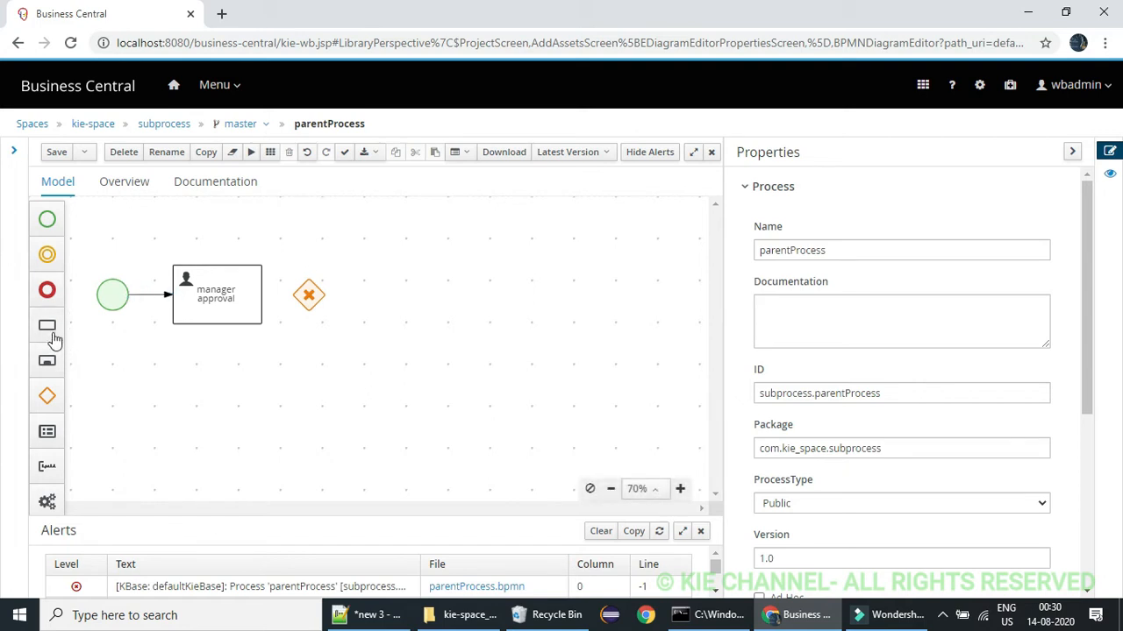
{"action": "left_click", "coordinate": [47, 361]}
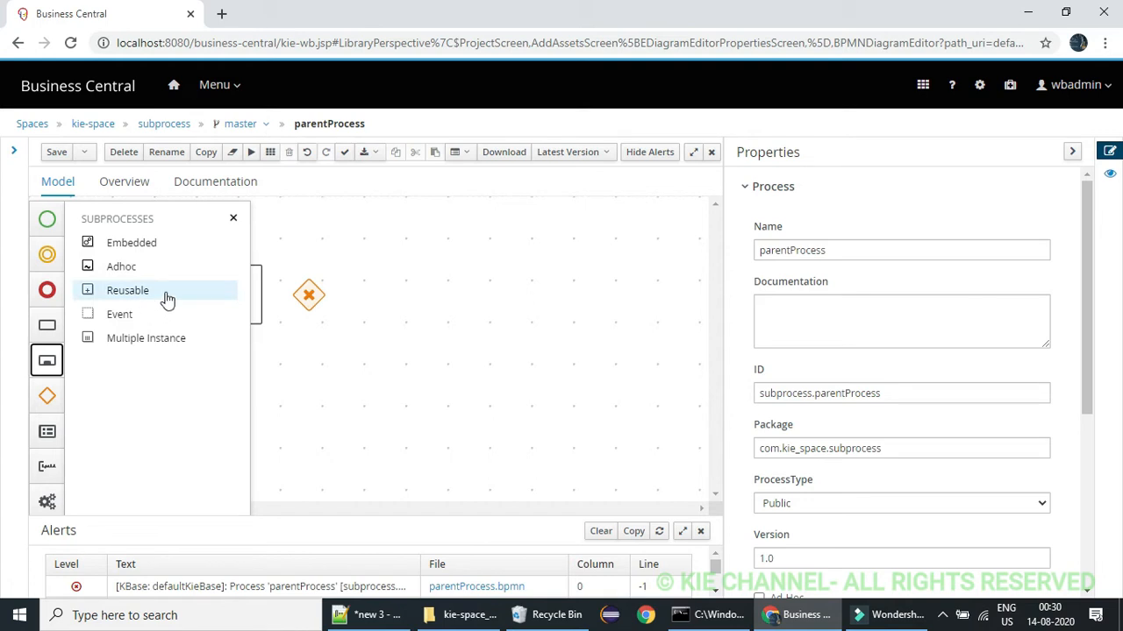
{"action": "left_click", "coordinate": [232, 219]}
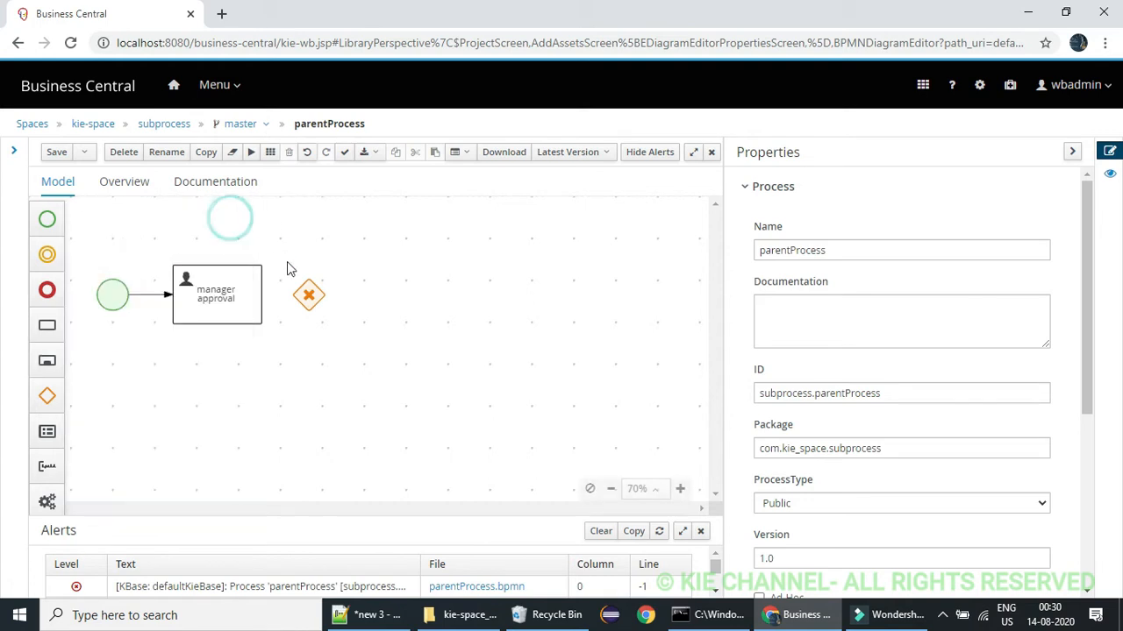
Connect the manager approval task to the exclusive gateway with a sequence flow
{"action": "left_click", "coordinate": [258, 295]}
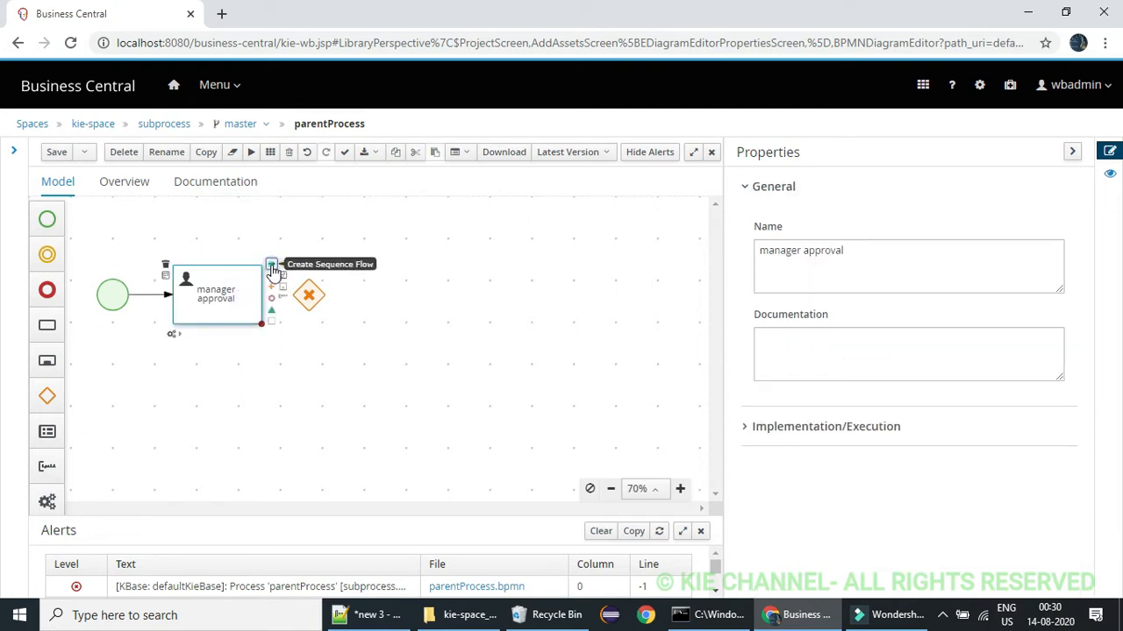
{"action": "left_click_drag", "start_coordinate": [273, 270], "coordinate": [312, 301]}
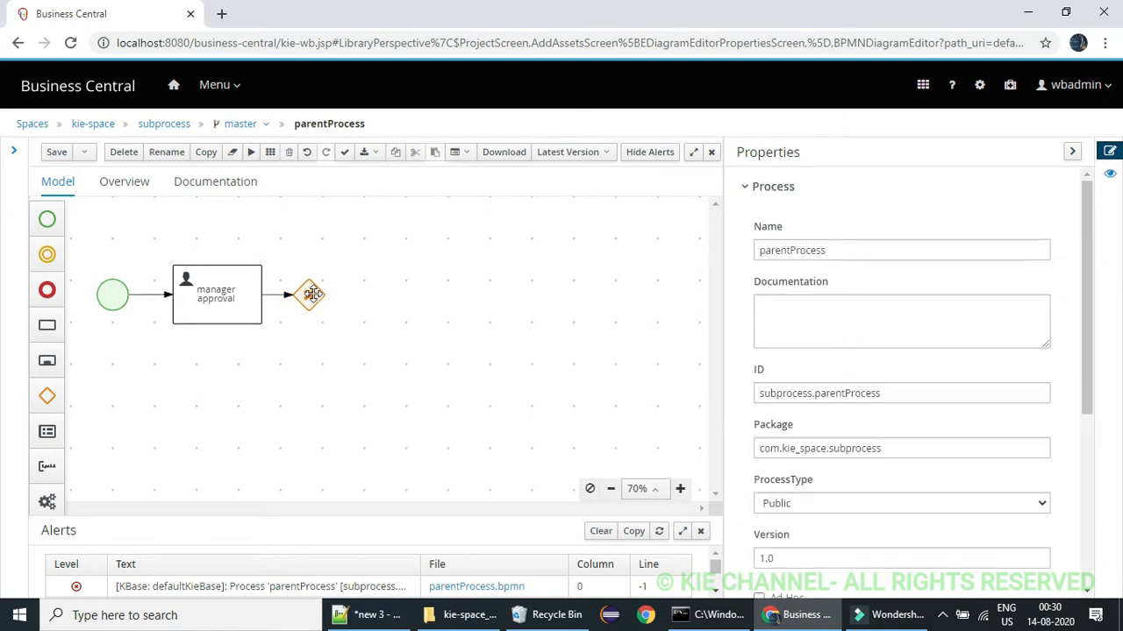
Add a Reusable subprocess to the canvas and place it to the upper right of the exclusive gateway
{"action": "left_click", "coordinate": [50, 360]}
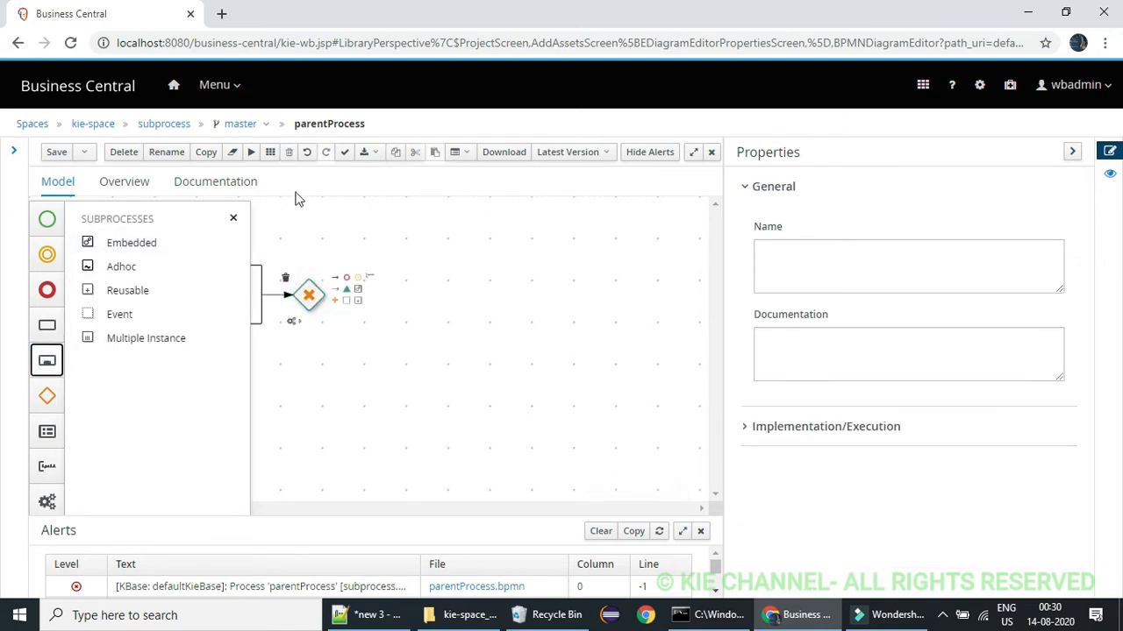
{"action": "left_click", "coordinate": [234, 217]}
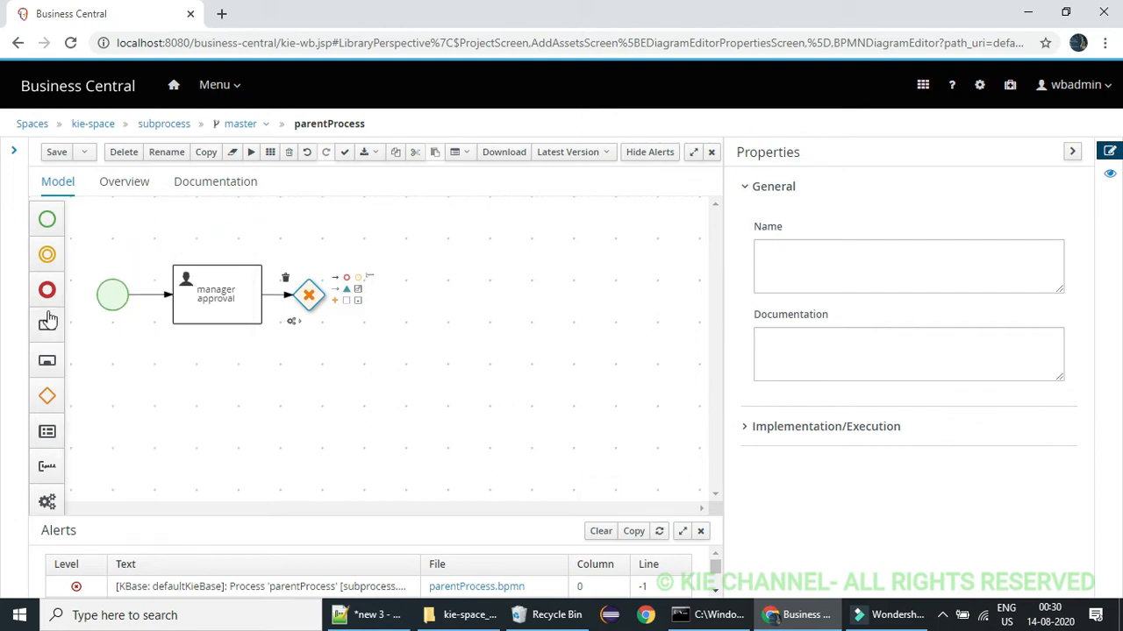
{"action": "left_click", "coordinate": [53, 367]}
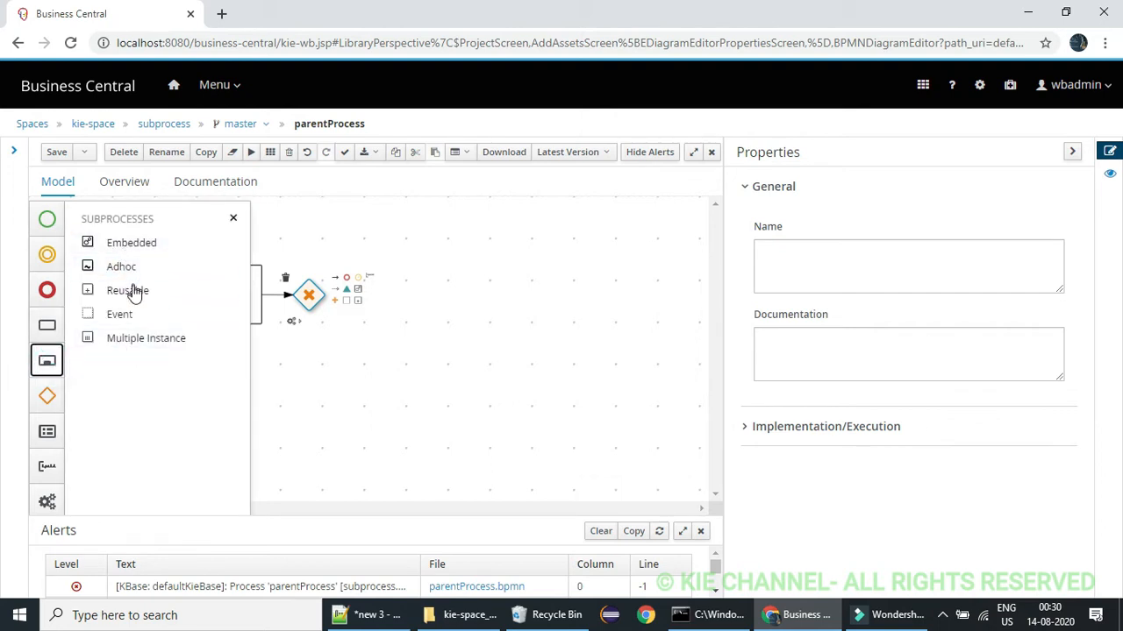
{"action": "left_click_drag", "start_coordinate": [131, 290], "coordinate": [413, 224]}
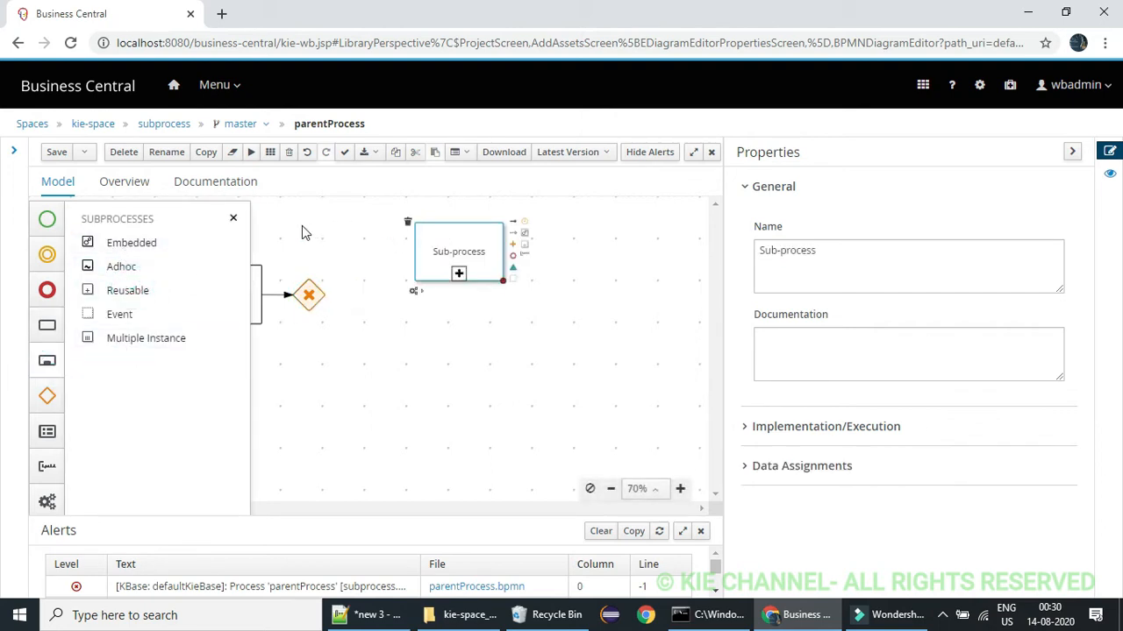
{"action": "left_click", "coordinate": [233, 220]}
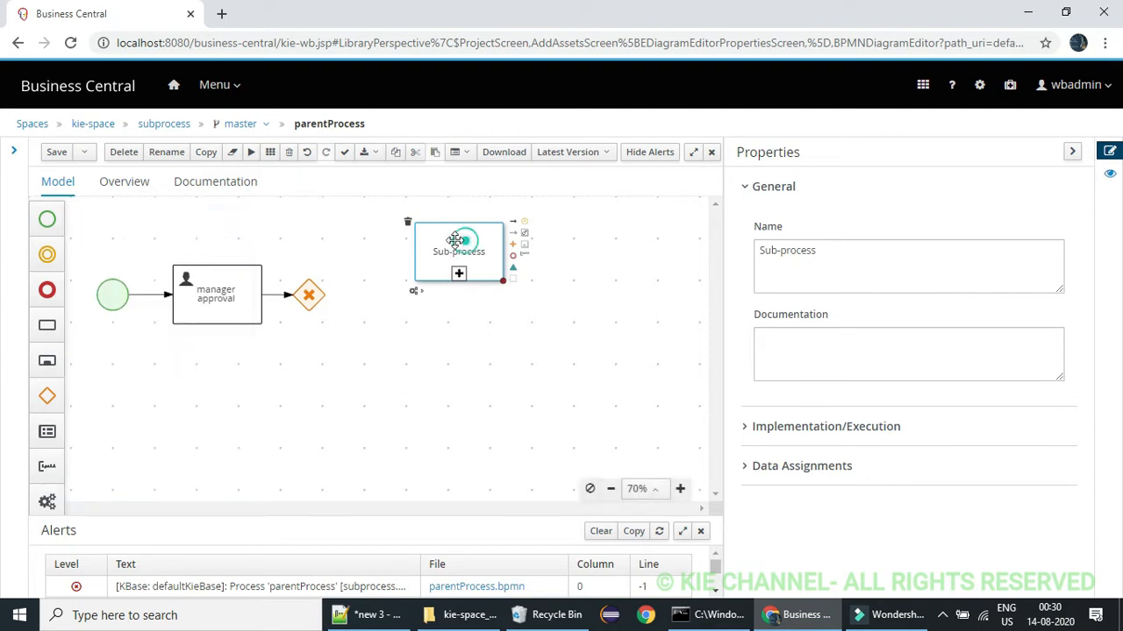
{"action": "left_click_drag", "start_coordinate": [458, 238], "coordinate": [394, 235]}
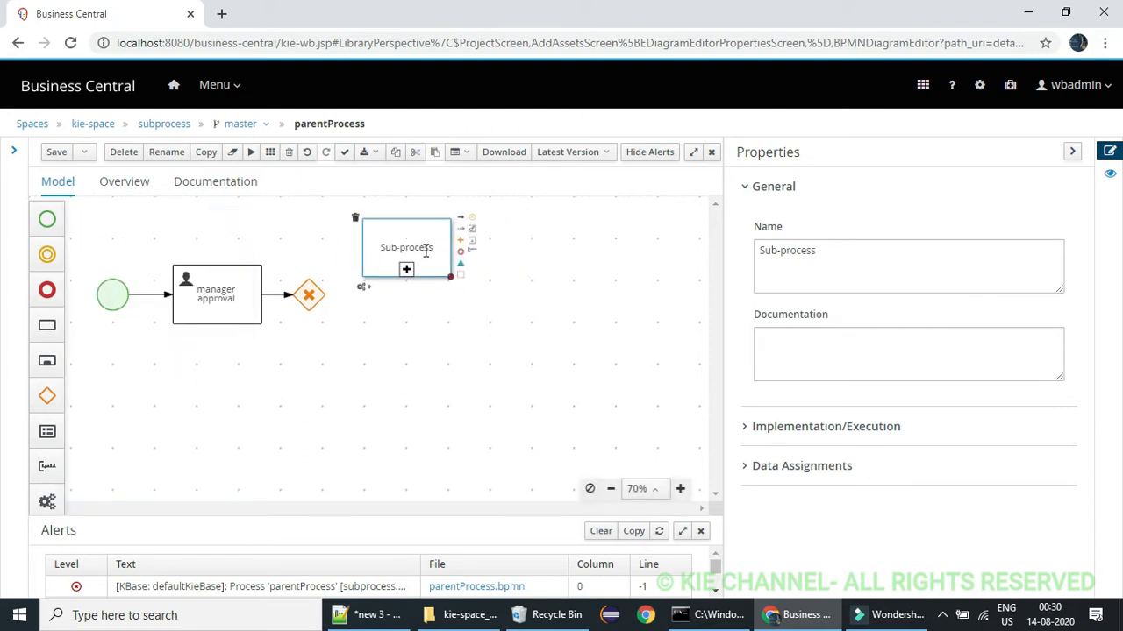
Rename the reusable subprocess as "loanSubProcess"
{"action": "double_click", "coordinate": [426, 246]}
{"action": "double_click", "coordinate": [426, 251]}
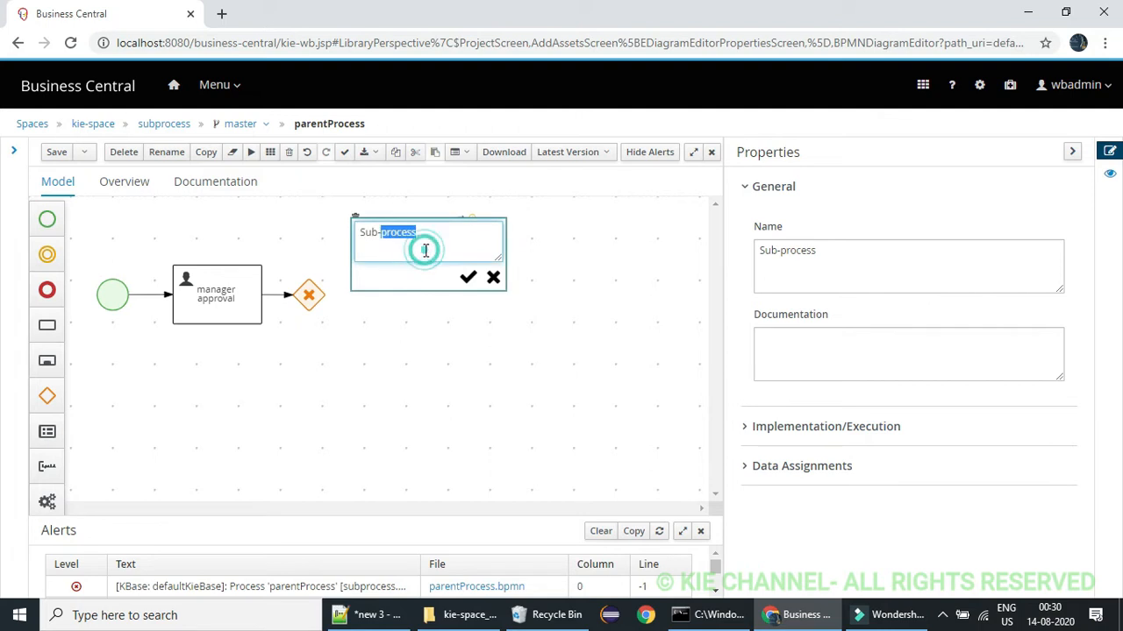
{"action": "left_click", "coordinate": [426, 251]}
{"action": "triple_click", "coordinate": [426, 250]}
{"action": "key", "text": "BackSpace"}
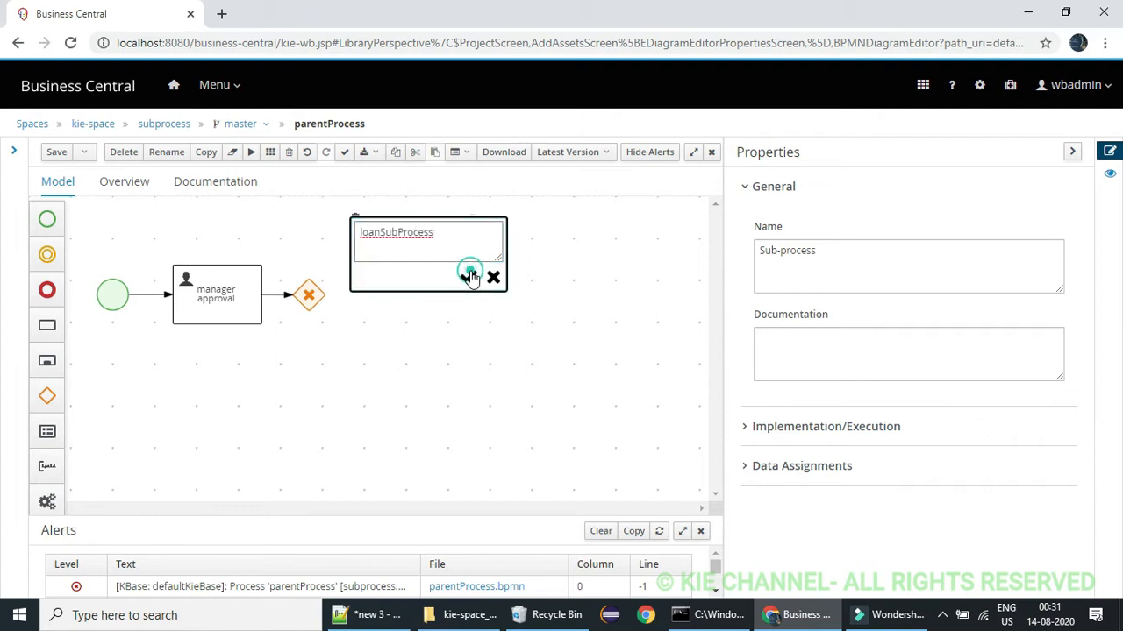
{"action": "left_click", "coordinate": [468, 278]}
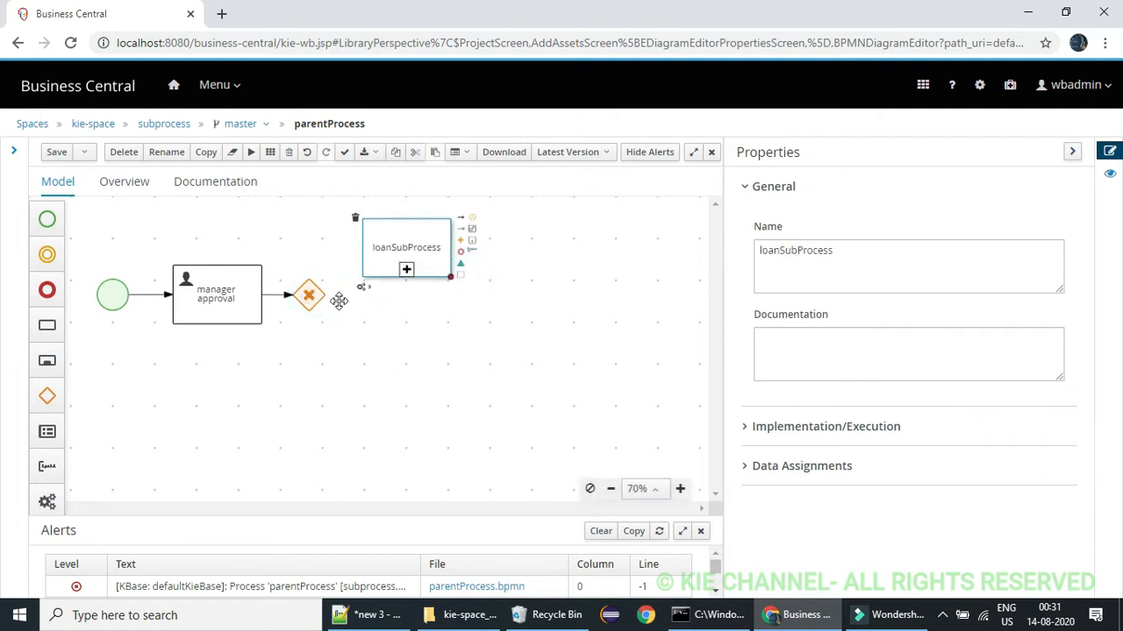
Connect the exclusive gateway to loanSubProcess with a sequence flow
{"action": "left_click", "coordinate": [337, 306]}
{"action": "left_click", "coordinate": [315, 294]}
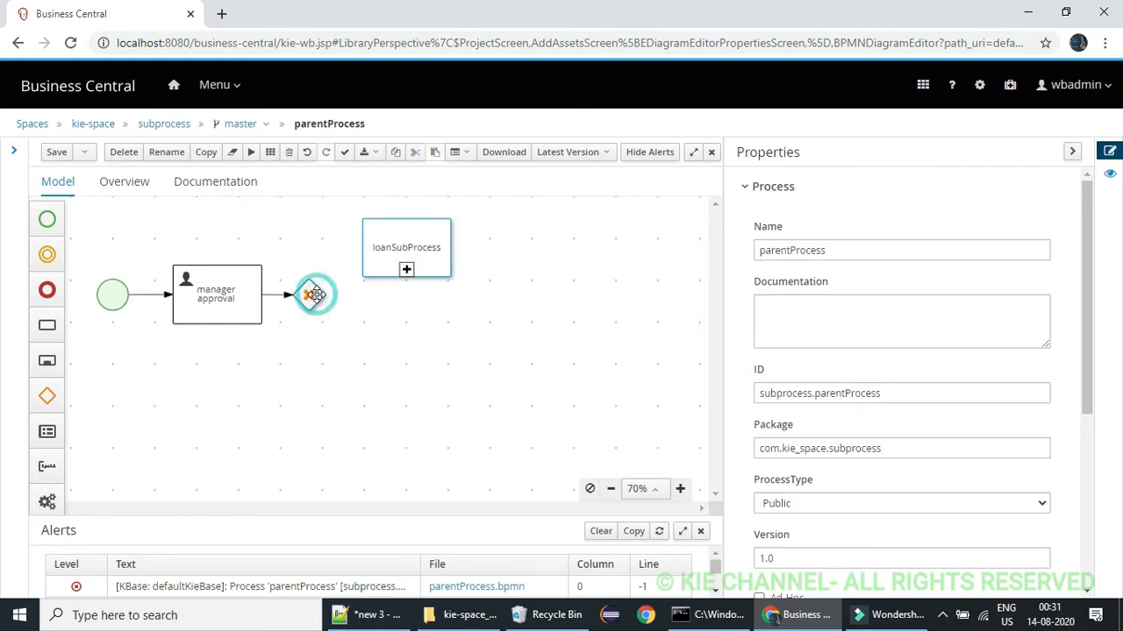
{"action": "left_click_drag", "start_coordinate": [358, 261], "coordinate": [383, 243]}
{"action": "left_click", "coordinate": [356, 279]}
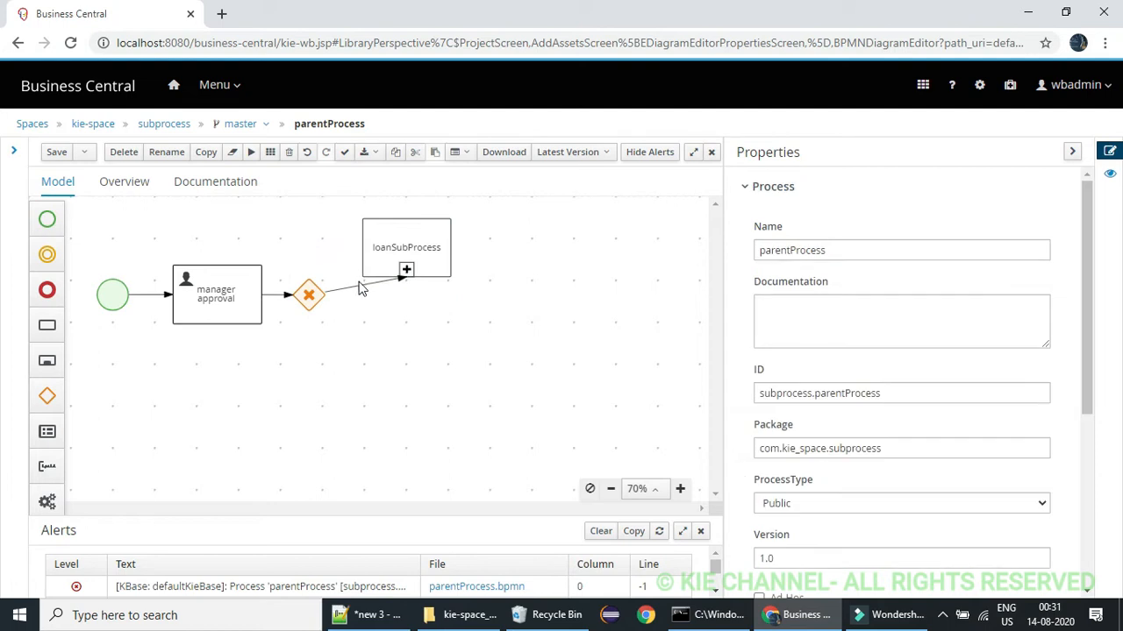
Bend the flow to loanSubProcess at a right angle, going up from the gateway and across into the subprocess
{"action": "left_click", "coordinate": [356, 286]}
{"action": "left_click", "coordinate": [360, 289]}
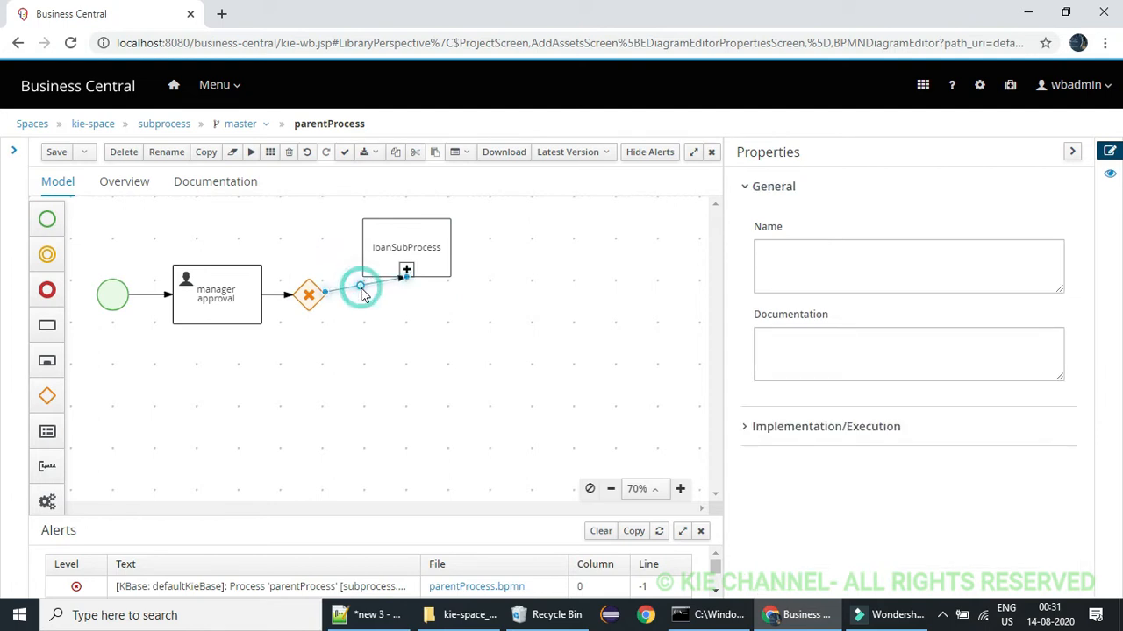
{"action": "left_click", "coordinate": [361, 288]}
{"action": "left_click", "coordinate": [362, 291]}
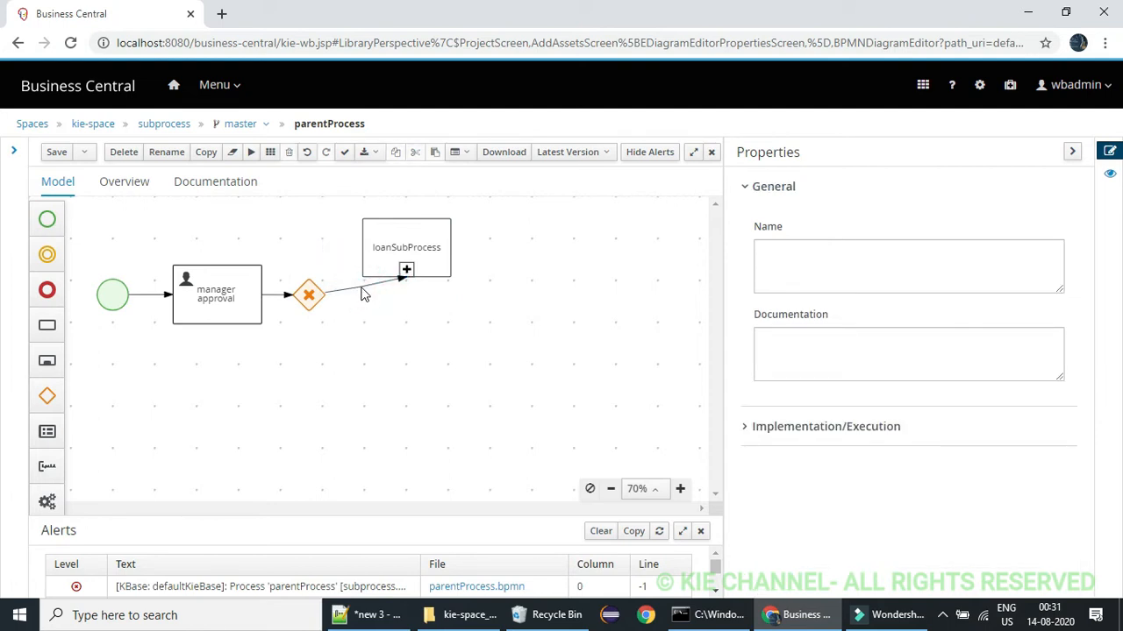
{"action": "left_click", "coordinate": [361, 289]}
{"action": "left_click_drag", "start_coordinate": [360, 288], "coordinate": [305, 247]}
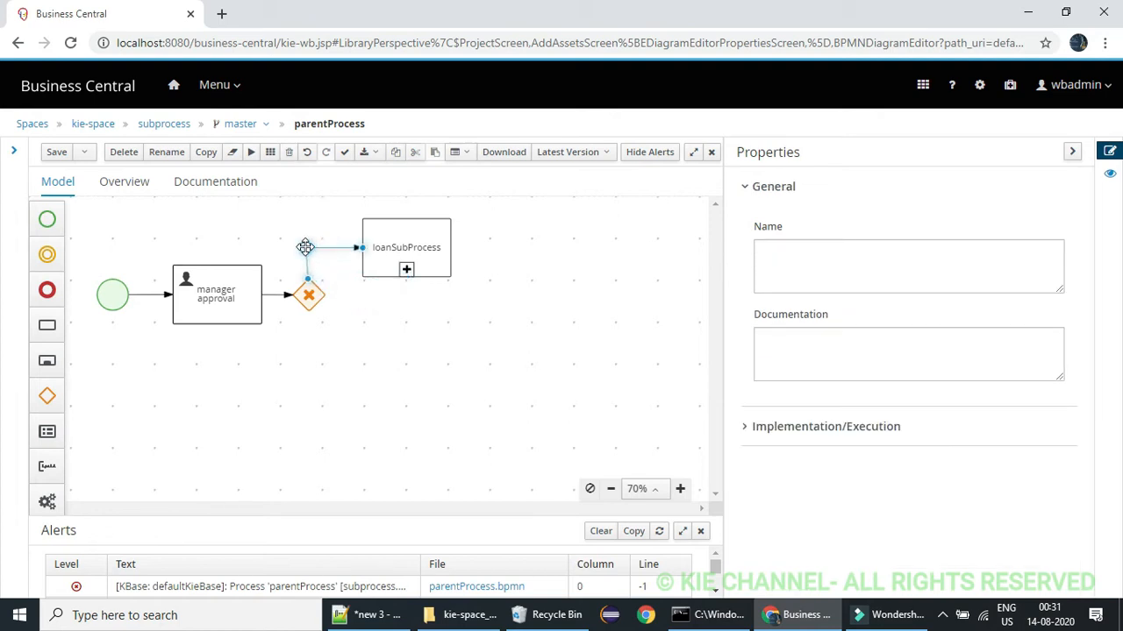
{"action": "left_click", "coordinate": [365, 299]}
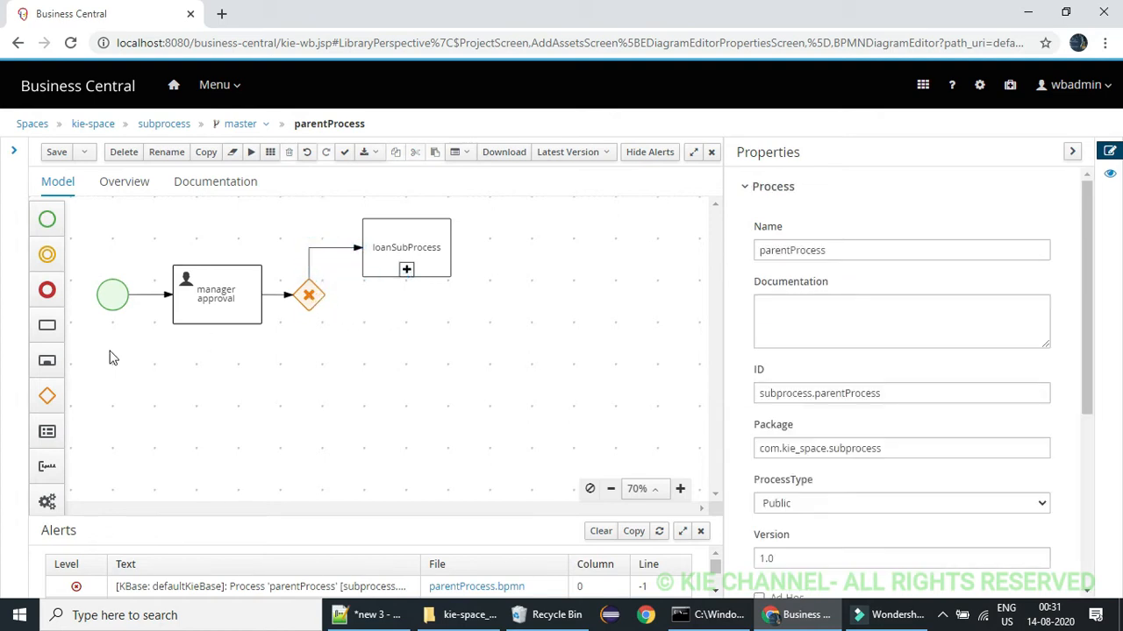
Add a Script task below loanSubProcess and delete the stray user task overlapping the start event
{"action": "left_click", "coordinate": [49, 330]}
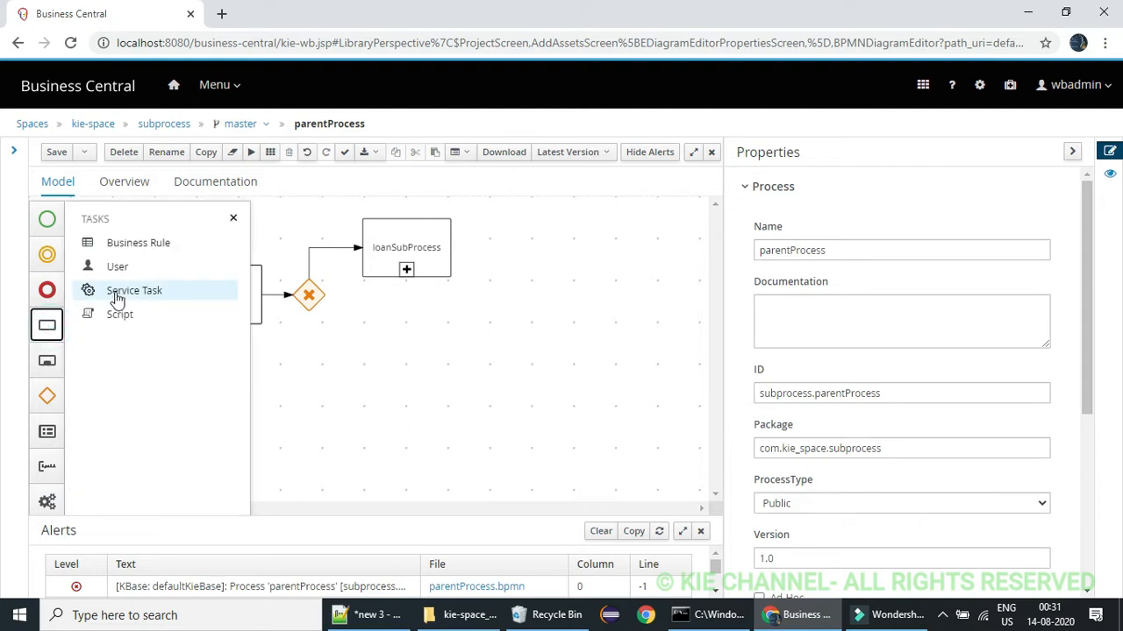
{"action": "left_click_drag", "start_coordinate": [92, 270], "coordinate": [113, 302]}
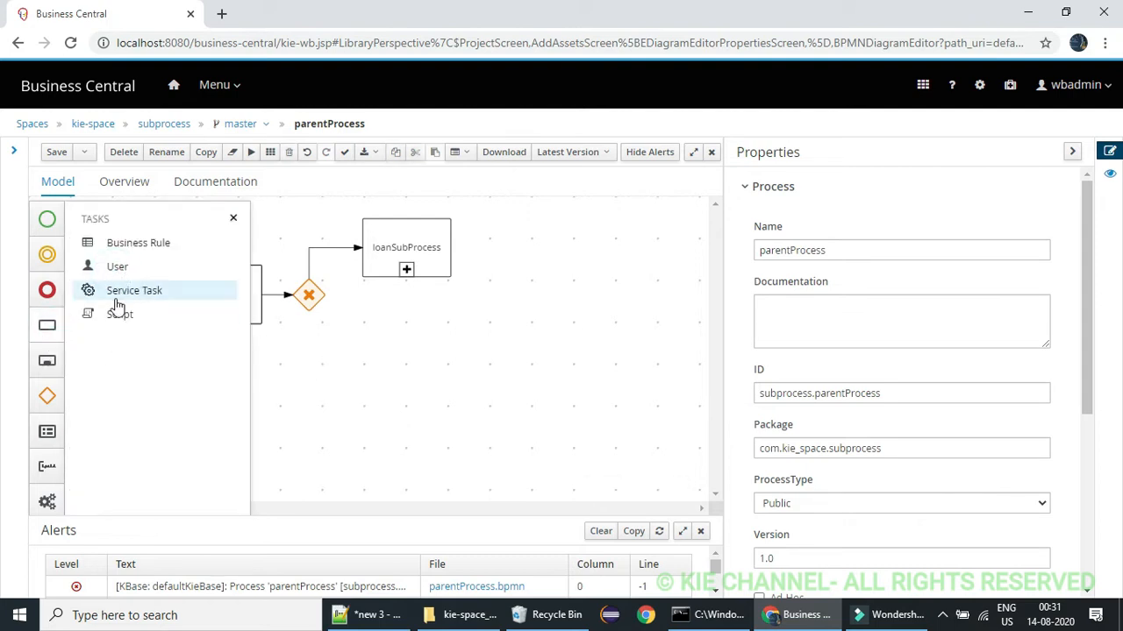
{"action": "left_click_drag", "start_coordinate": [274, 352], "coordinate": [386, 369]}
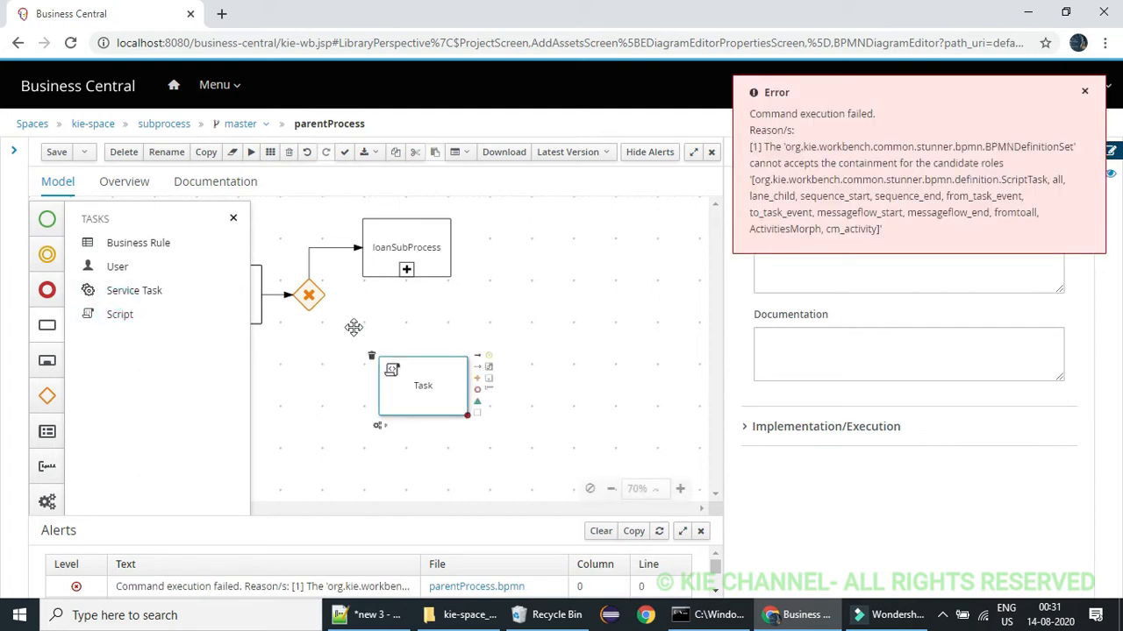
{"action": "left_click", "coordinate": [234, 218]}
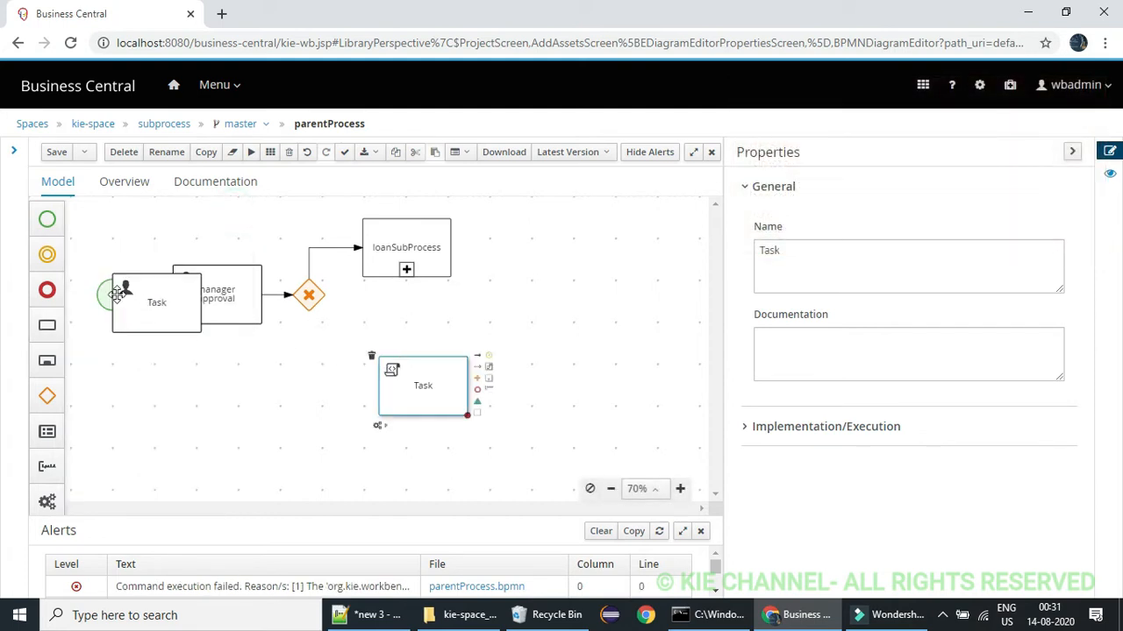
{"action": "left_click", "coordinate": [142, 302]}
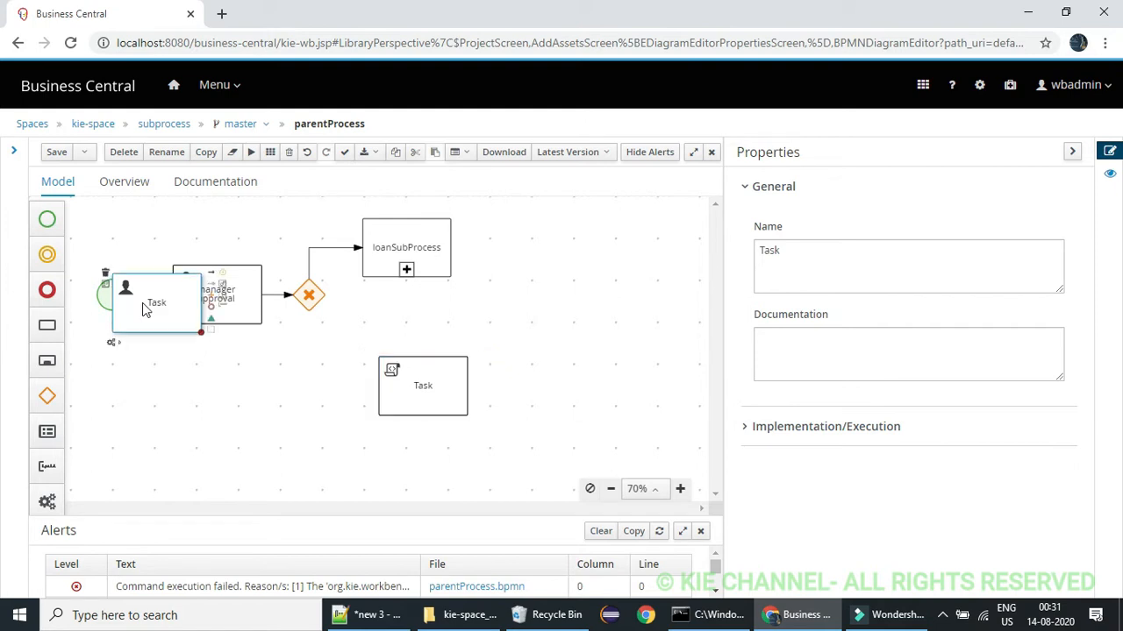
{"action": "key", "text": "Delete"}
Align the script task directly under loanSubProcess and rename it as "rejected"
{"action": "left_click_drag", "start_coordinate": [432, 370], "coordinate": [412, 330]}
{"action": "double_click", "coordinate": [413, 330]}
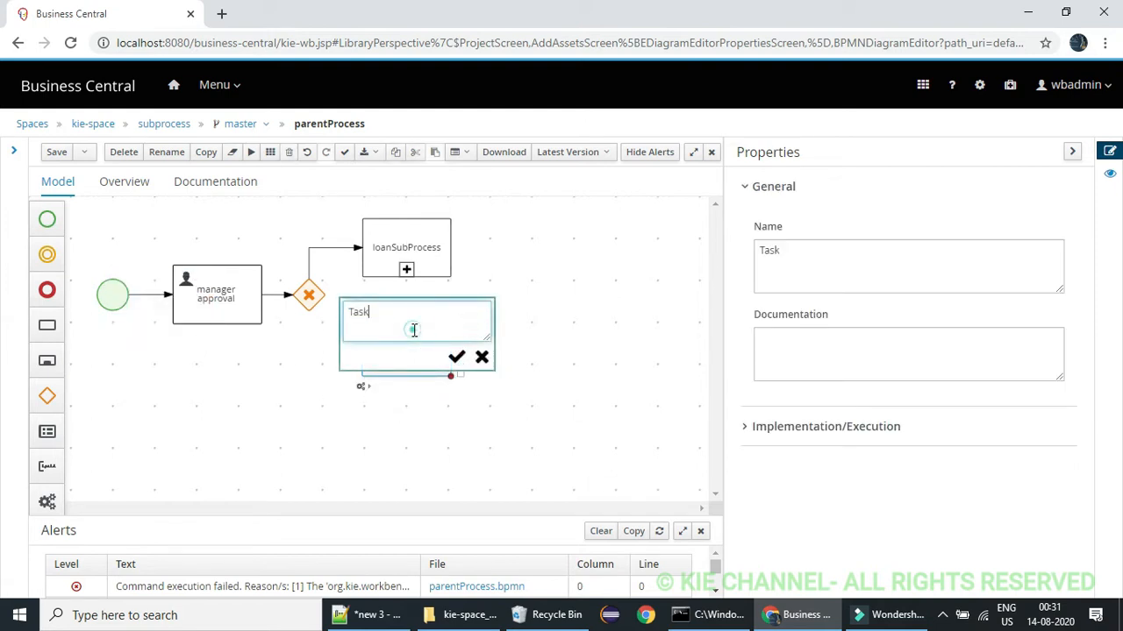
{"action": "type", "text": "rejected"}
{"action": "left_click", "coordinate": [457, 357]}
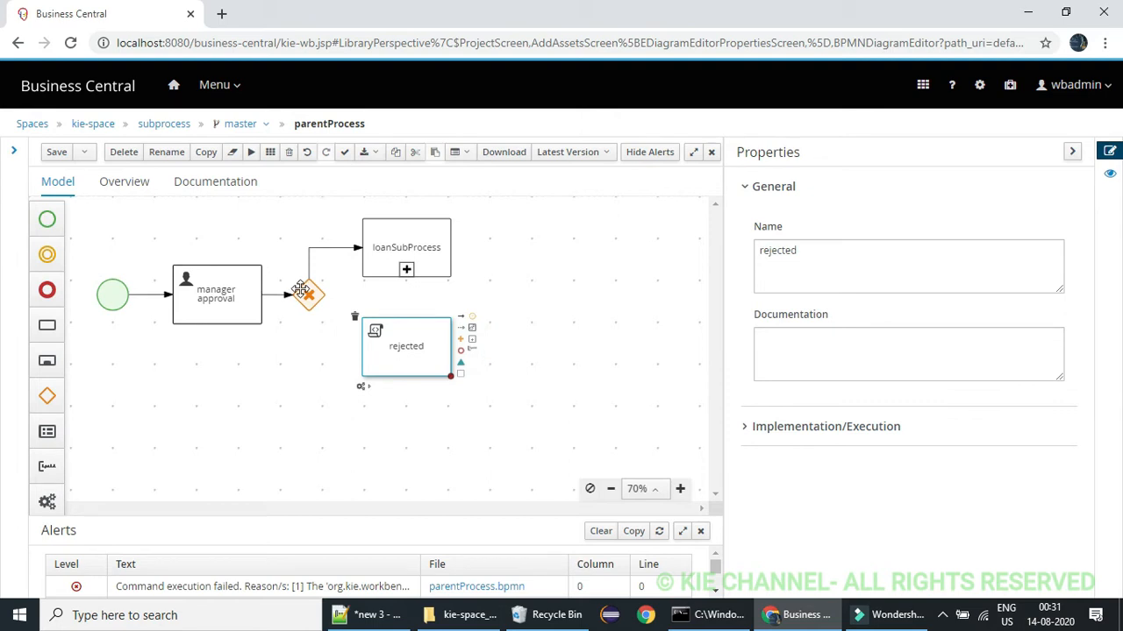
Connect the exclusive gateway to the rejected script task with a sequence flow
{"action": "left_click", "coordinate": [314, 299]}
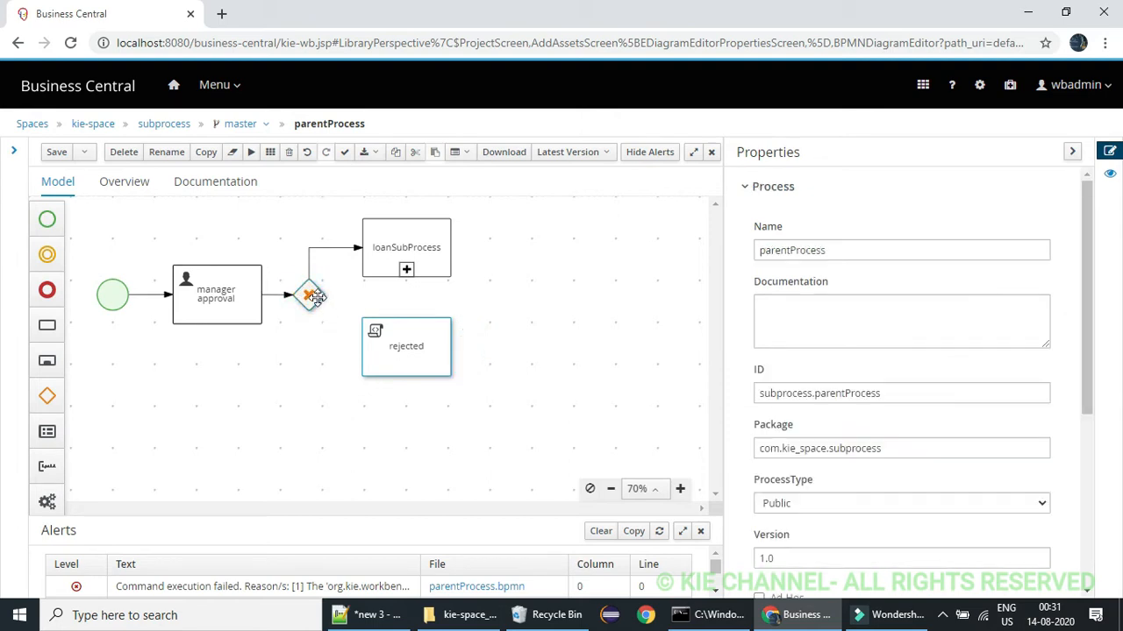
{"action": "left_click", "coordinate": [314, 298]}
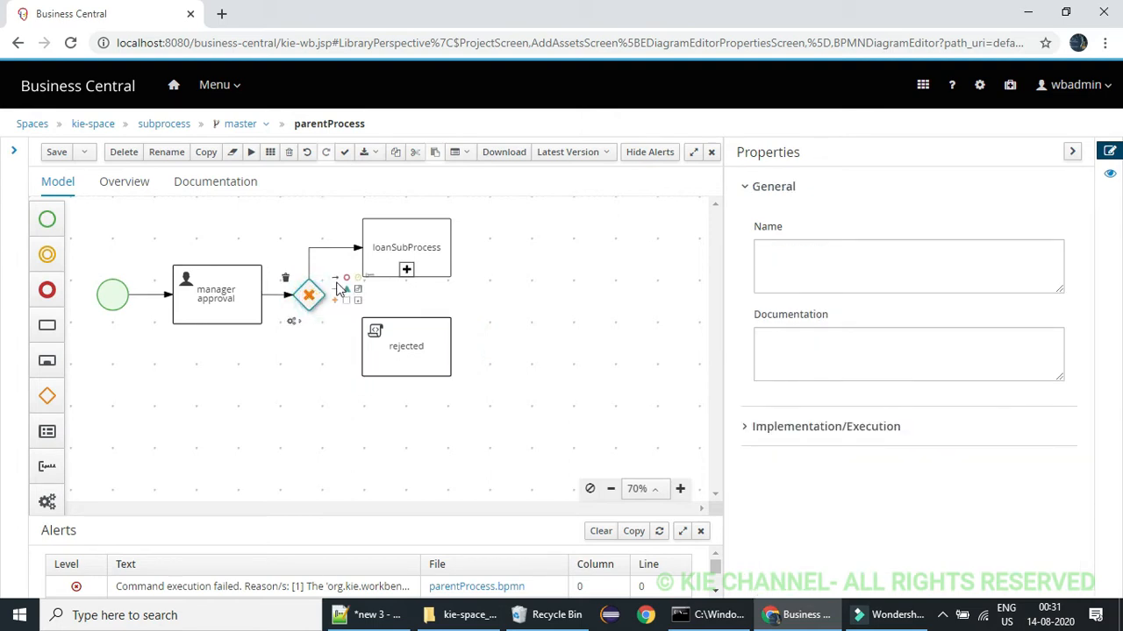
{"action": "left_click", "coordinate": [393, 364]}
{"action": "left_click", "coordinate": [342, 321]}
Try to bend the flow between the gateway and the rejected task, and save the process
{"action": "left_click", "coordinate": [354, 306]}
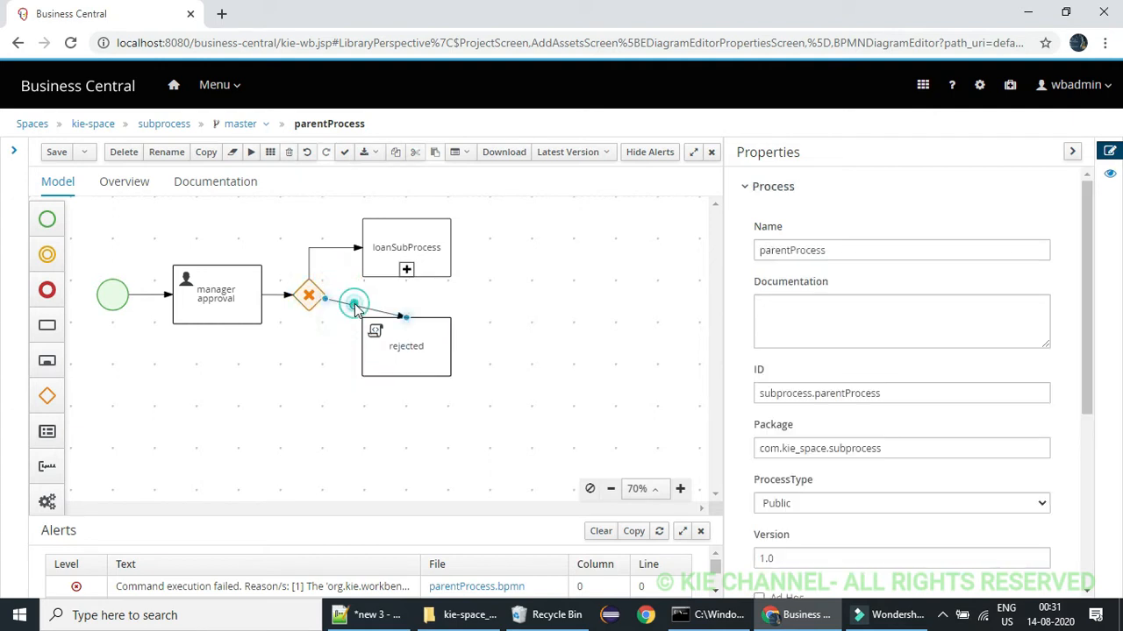
{"action": "left_click", "coordinate": [357, 304]}
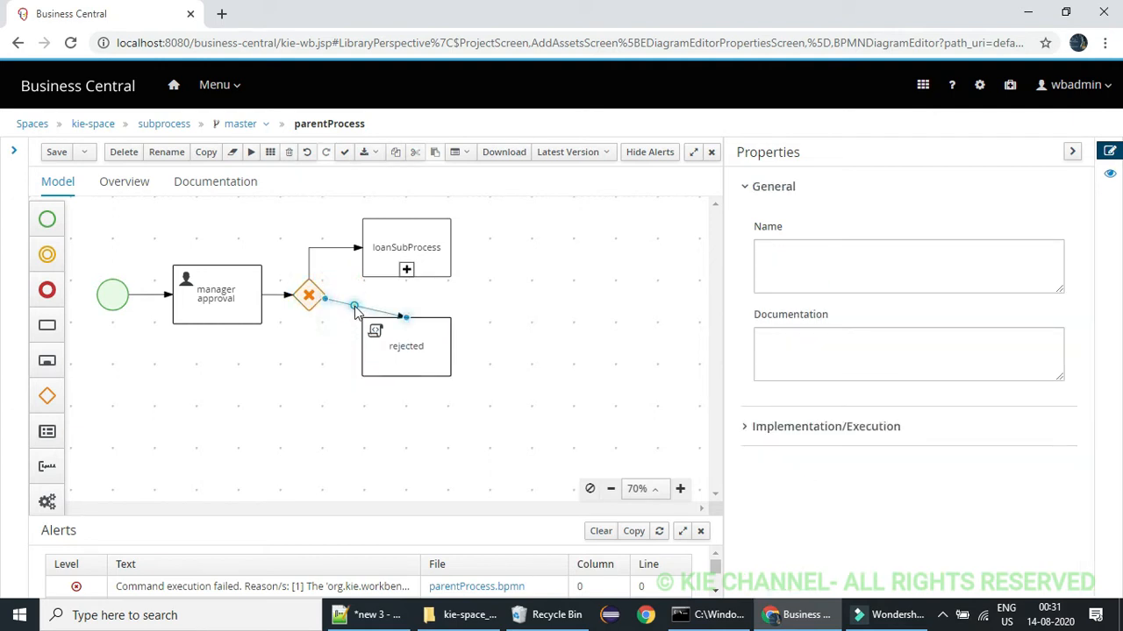
{"action": "left_click", "coordinate": [355, 312]}
{"action": "left_click", "coordinate": [357, 312]}
{"action": "left_click", "coordinate": [356, 292]}
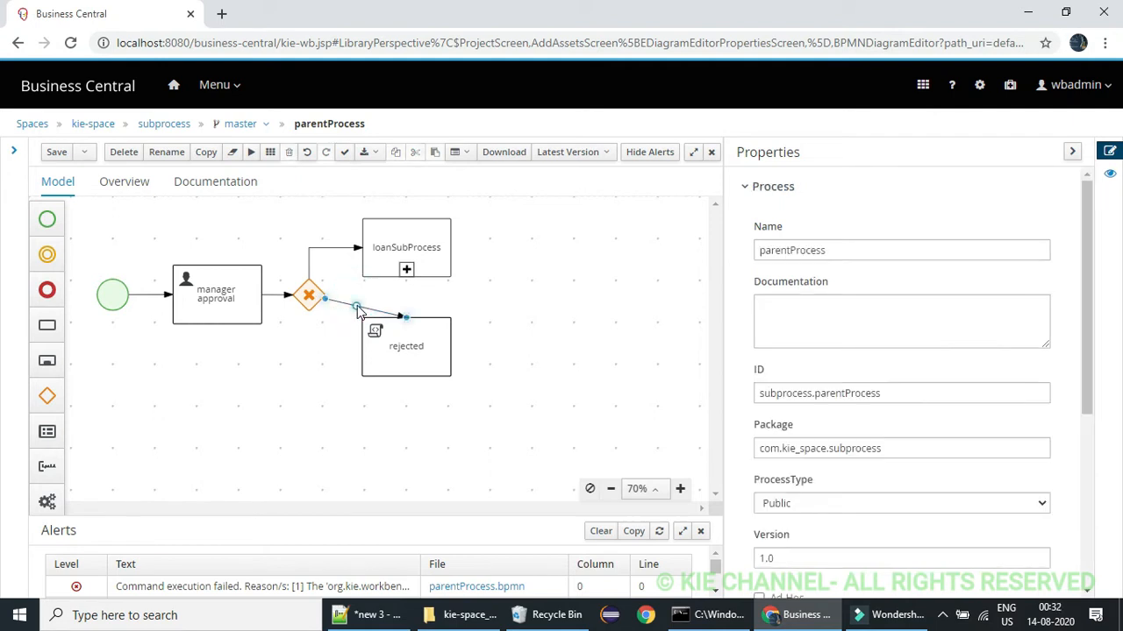
{"action": "left_click", "coordinate": [53, 153]}
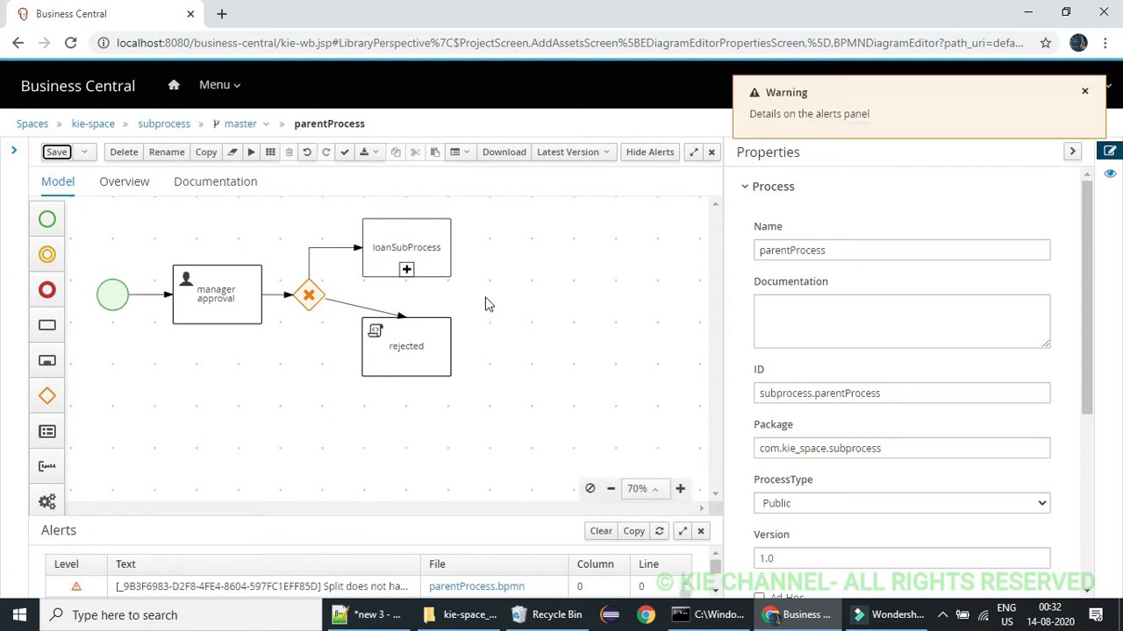
Bend the flow to the rejected task at a right angle, going down from the gateway and across into the task
{"action": "left_click", "coordinate": [364, 313]}
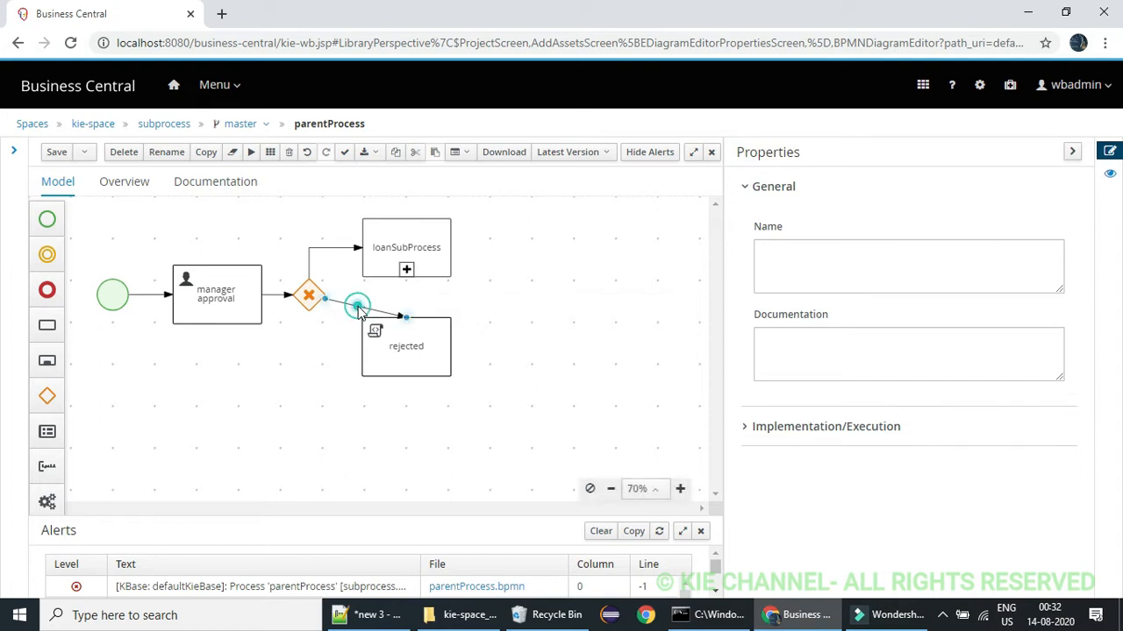
{"action": "left_click", "coordinate": [364, 308]}
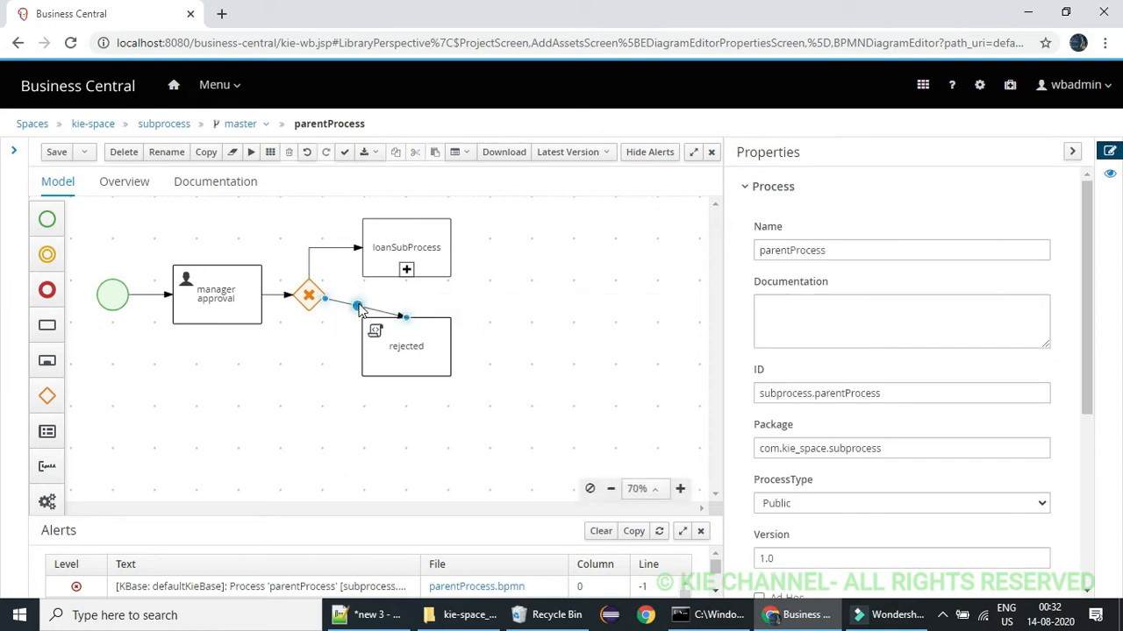
{"action": "left_click_drag", "start_coordinate": [364, 307], "coordinate": [311, 349]}
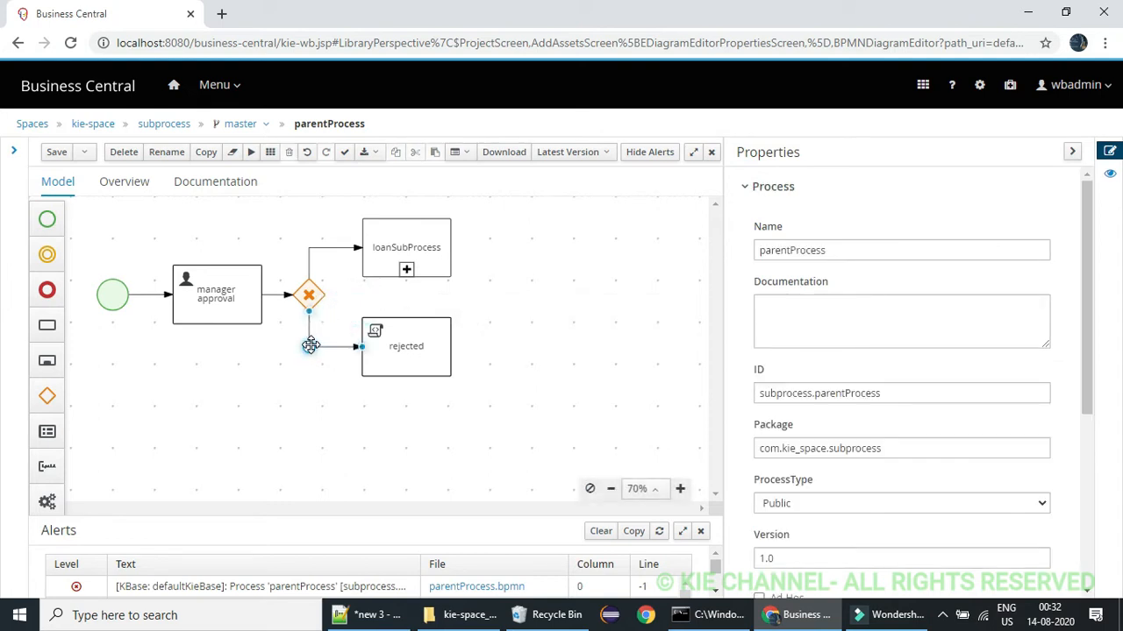
Append an end event to the right of loanSubProcess, connected by a sequence flow
{"action": "left_click", "coordinate": [515, 292]}
{"action": "left_click", "coordinate": [439, 243]}
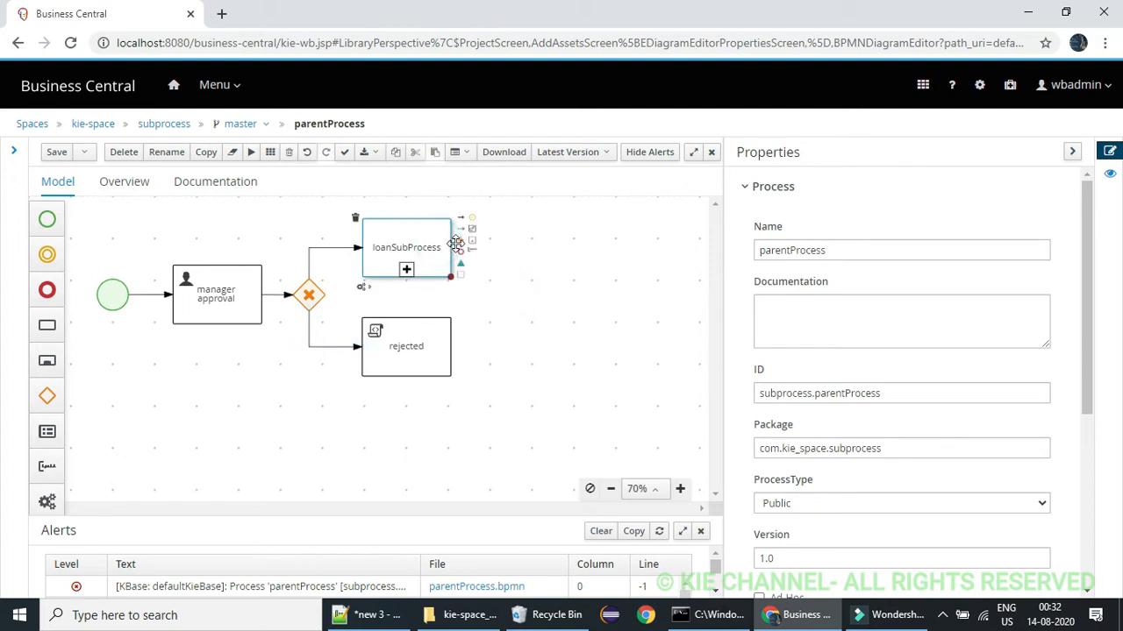
Append an end event to the right of the rejected task, connected by a sequence flow
{"action": "left_click", "coordinate": [434, 338]}
{"action": "left_click", "coordinate": [463, 353]}
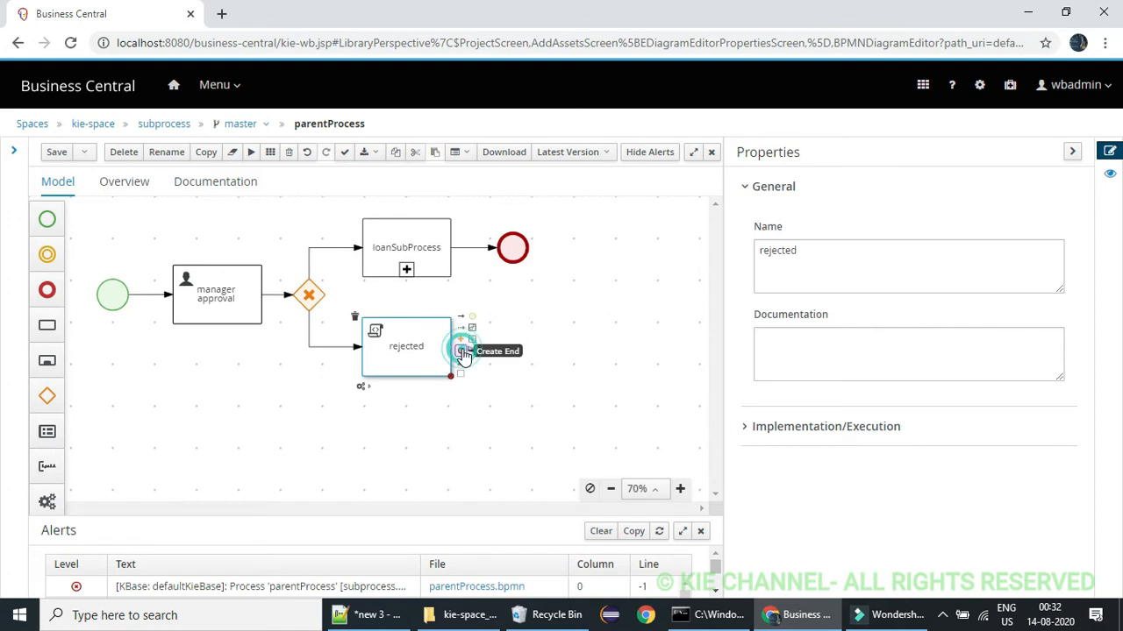
{"action": "left_click", "coordinate": [562, 279]}
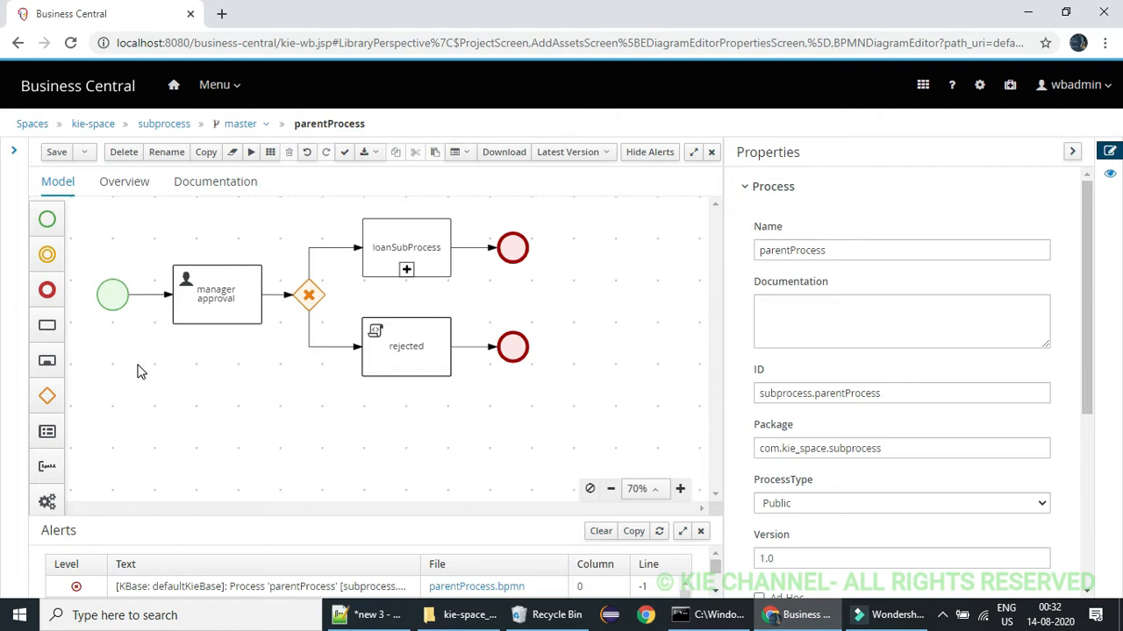
Add a process variable named managerApproval with data type Boolean to the parentProcess process data
{"action": "left_click", "coordinate": [248, 358]}
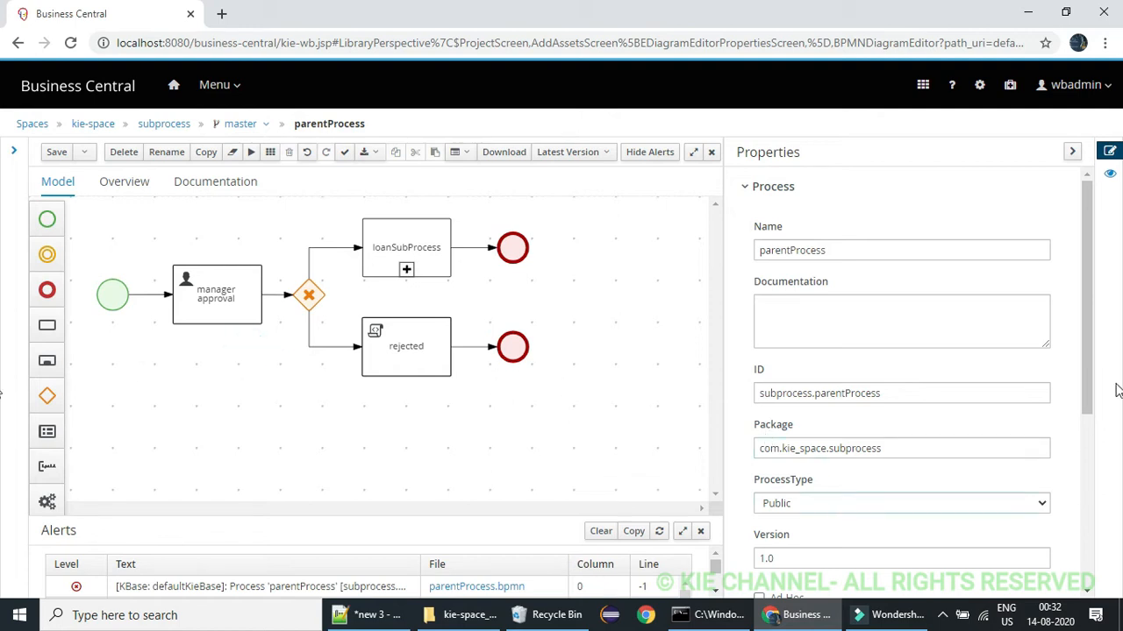
{"action": "left_click_drag", "start_coordinate": [1090, 343], "coordinate": [1109, 552]}
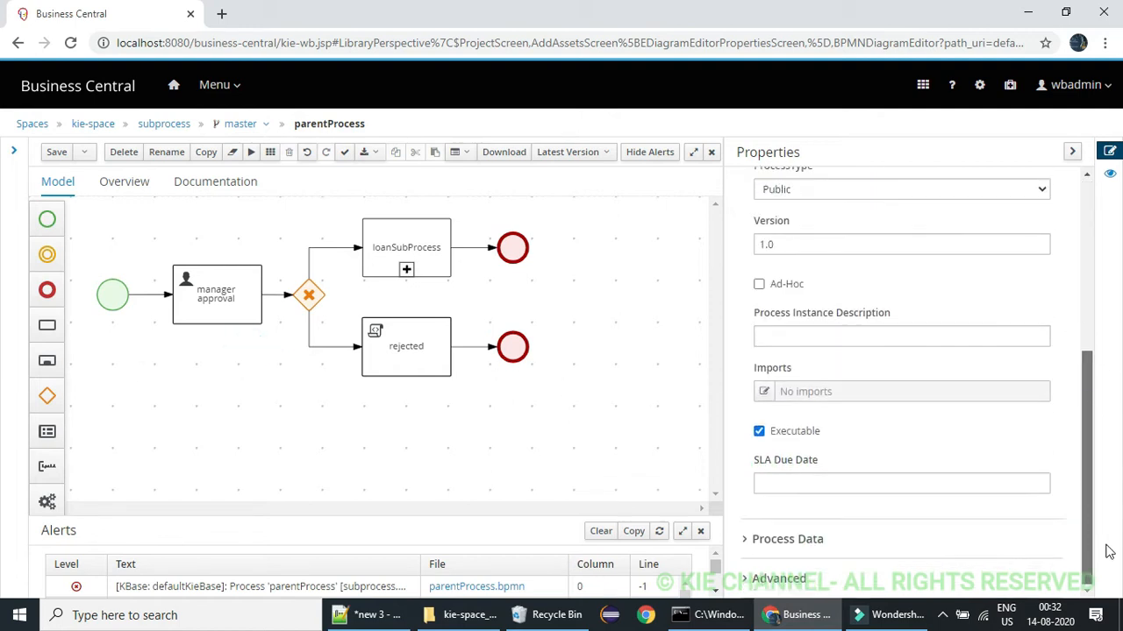
{"action": "left_click", "coordinate": [748, 541]}
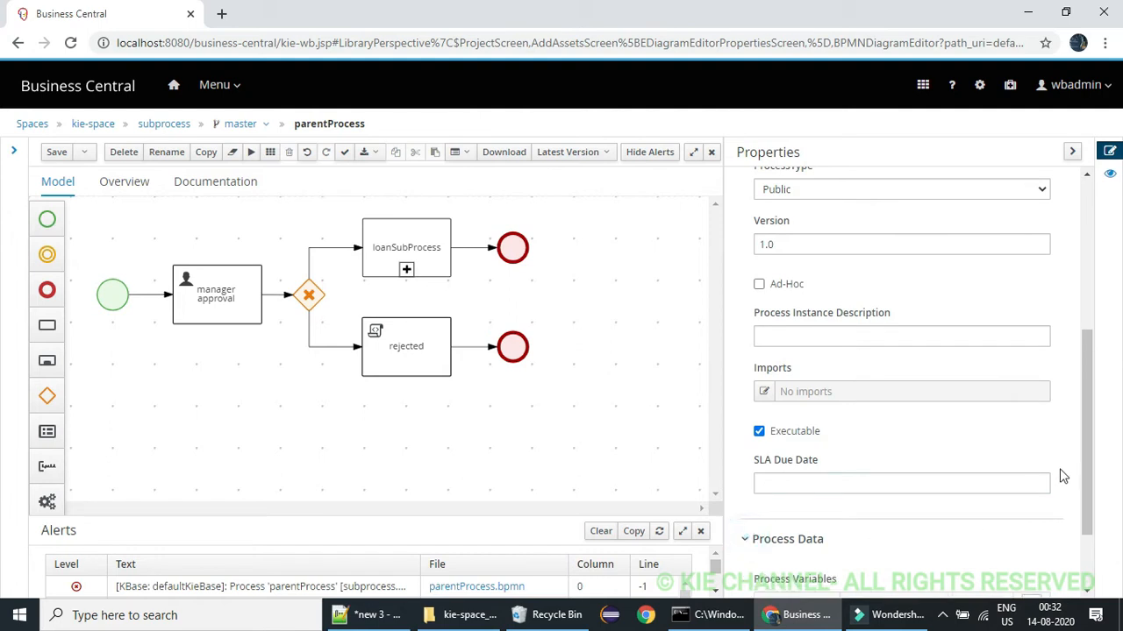
{"action": "left_click_drag", "start_coordinate": [1079, 436], "coordinate": [1083, 534]}
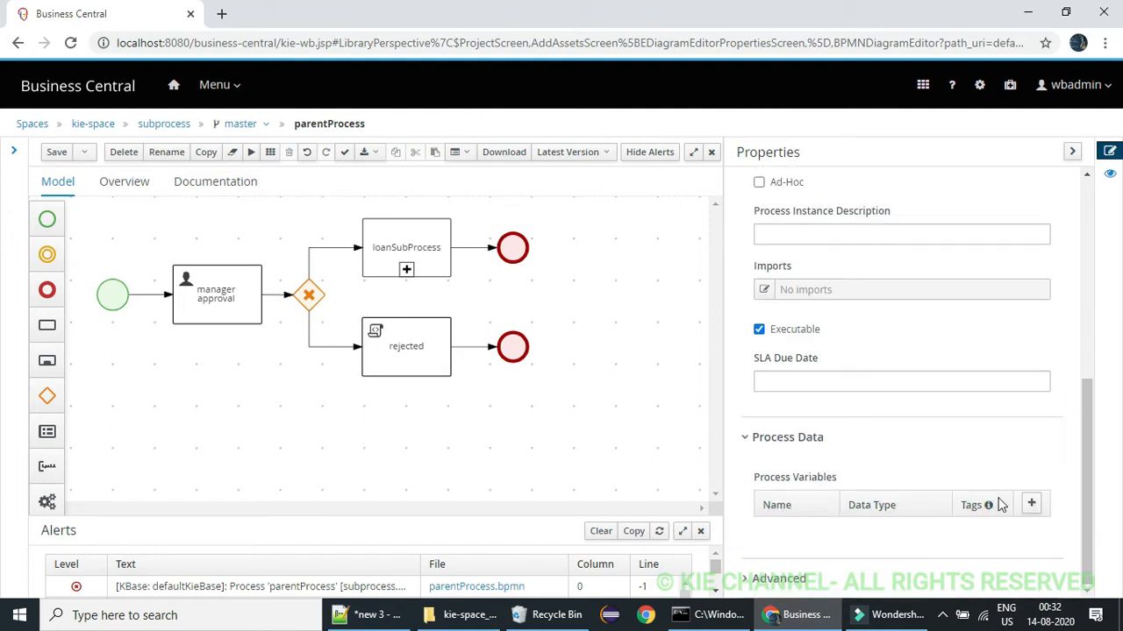
{"action": "left_click", "coordinate": [1029, 503]}
{"action": "left_click", "coordinate": [805, 528]}
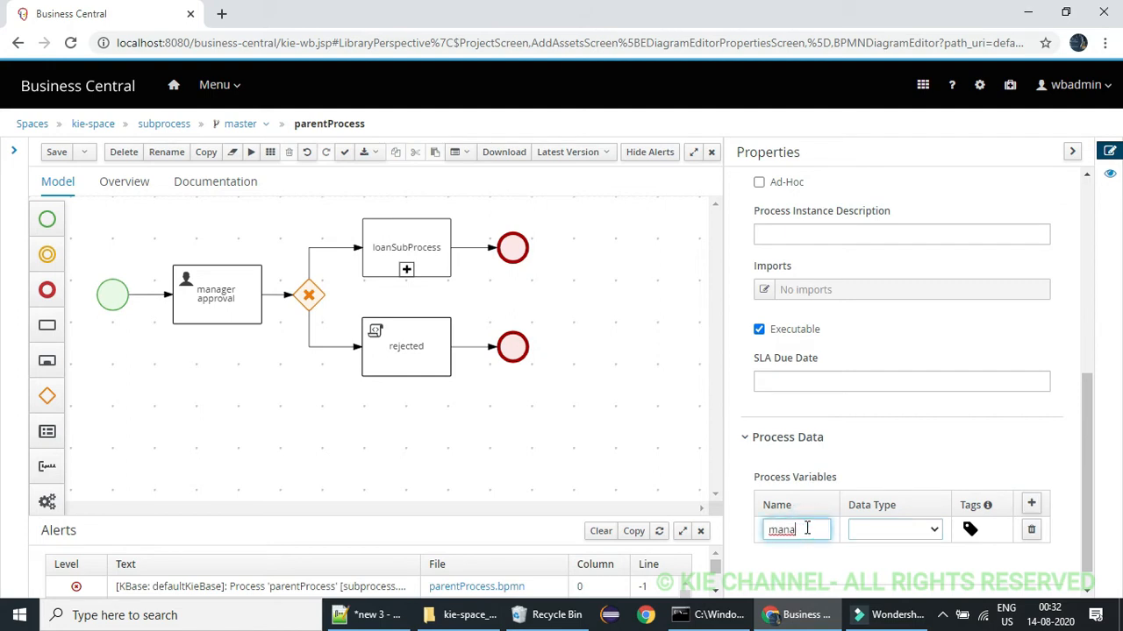
{"action": "type", "text": "managerApproval"}
{"action": "double_click", "coordinate": [806, 528]}
{"action": "key", "text": "ctrl+c"}
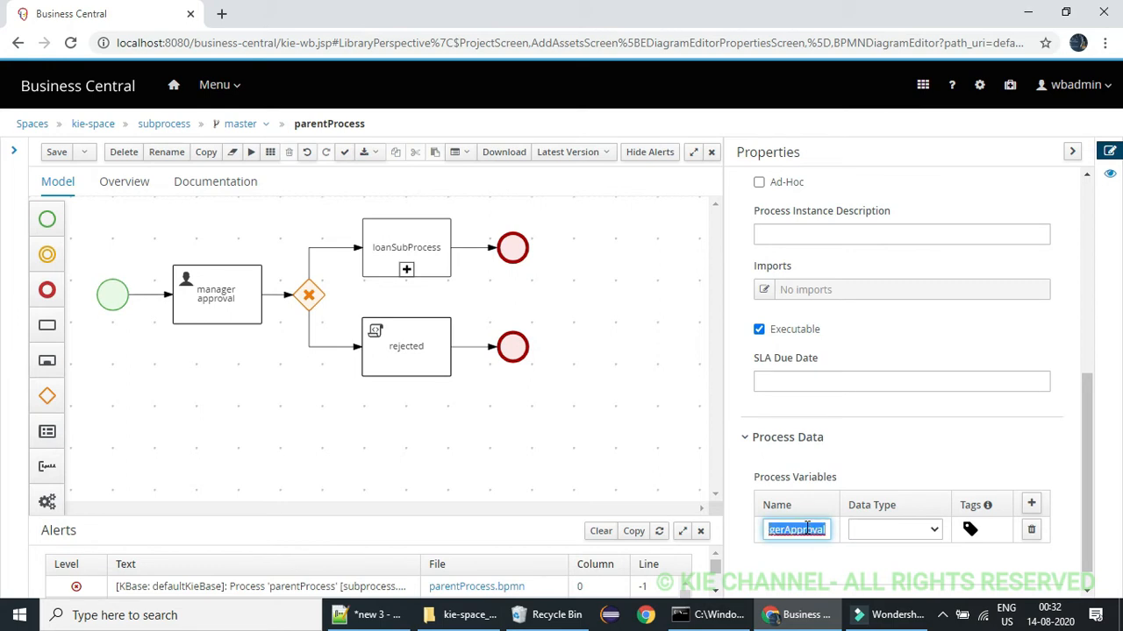
{"action": "left_click", "coordinate": [877, 529]}
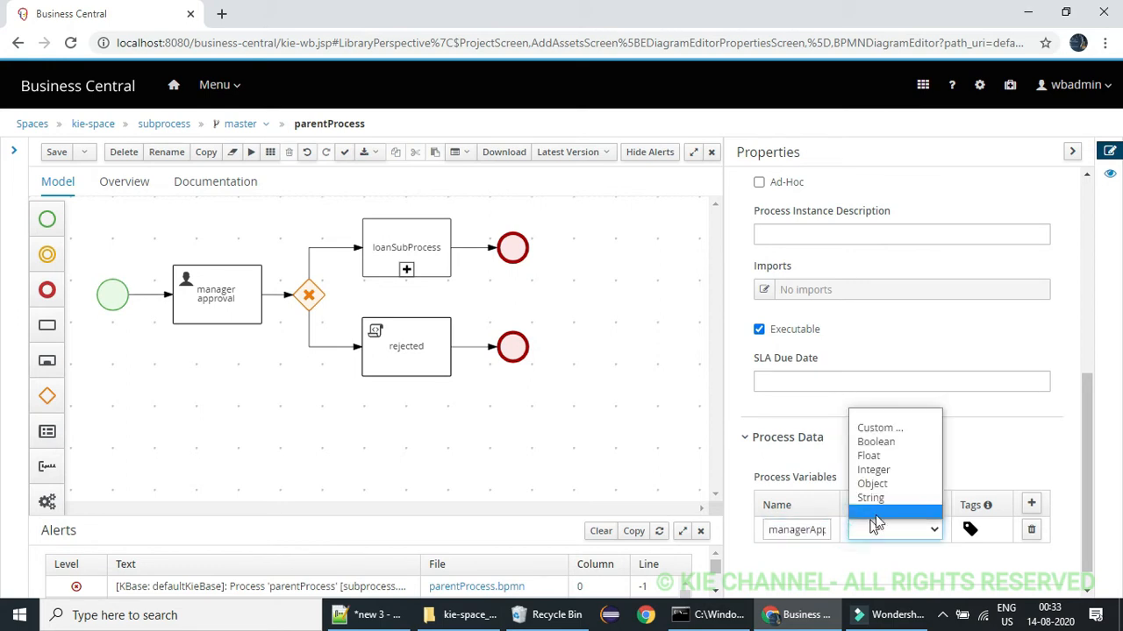
{"action": "left_click", "coordinate": [895, 443]}
Give the managerApproval variable a custom tag named managerApproval
{"action": "left_click", "coordinate": [970, 529]}
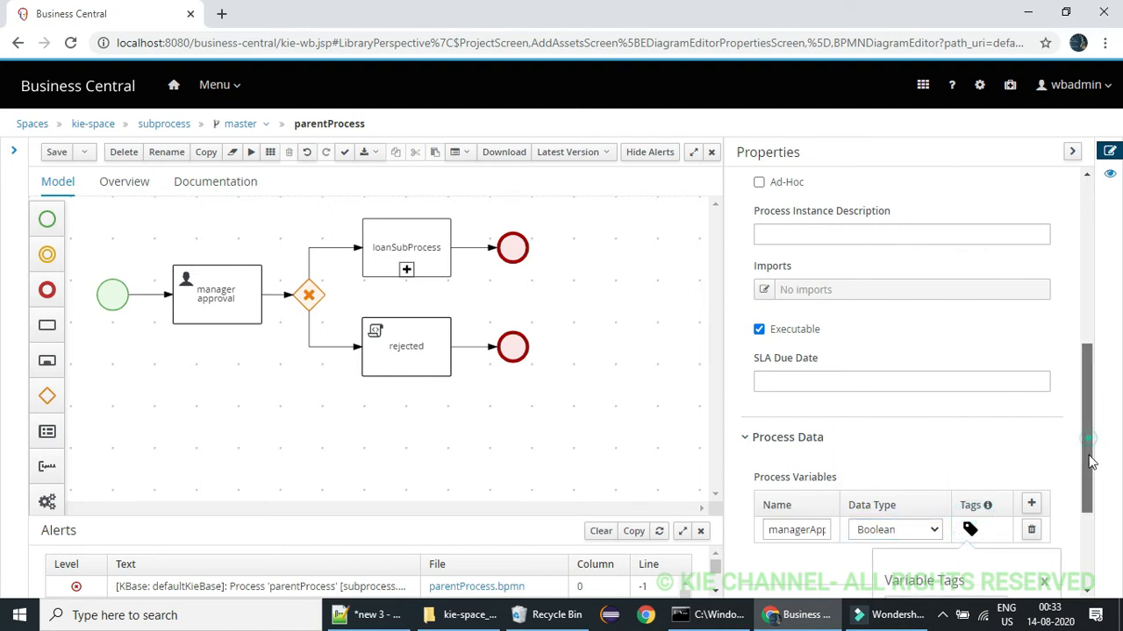
{"action": "scroll", "coordinate": [1091, 462], "scroll_direction": "down", "scroll_amount": 2}
{"action": "left_click", "coordinate": [998, 425]}
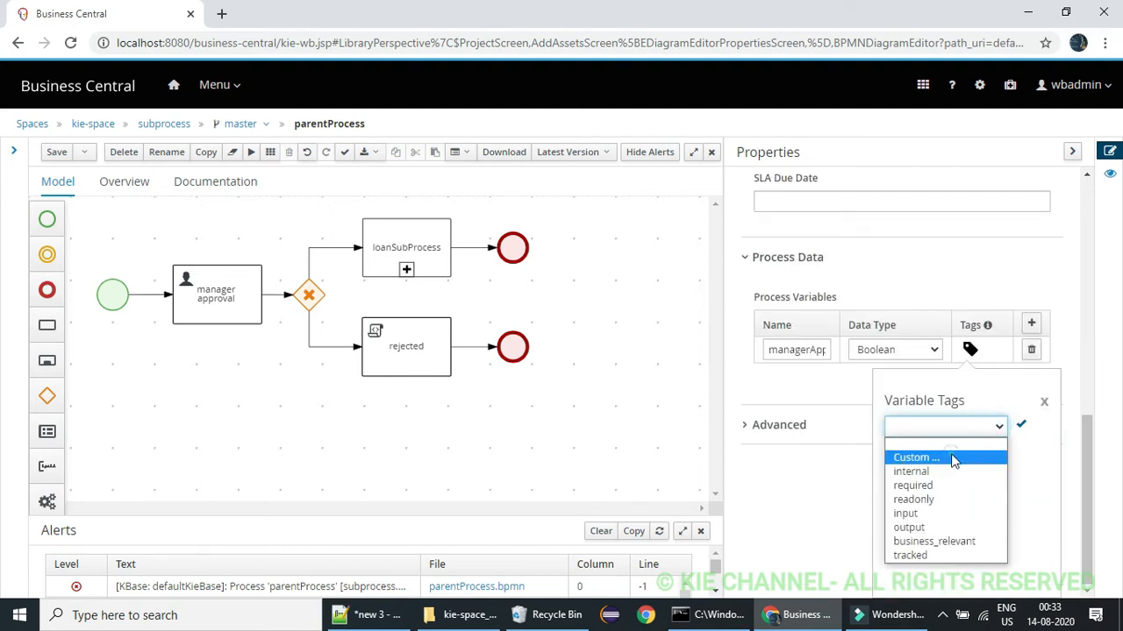
{"action": "left_click", "coordinate": [916, 456]}
{"action": "key", "text": "ctrl+v"}
{"action": "left_click", "coordinate": [1021, 425]}
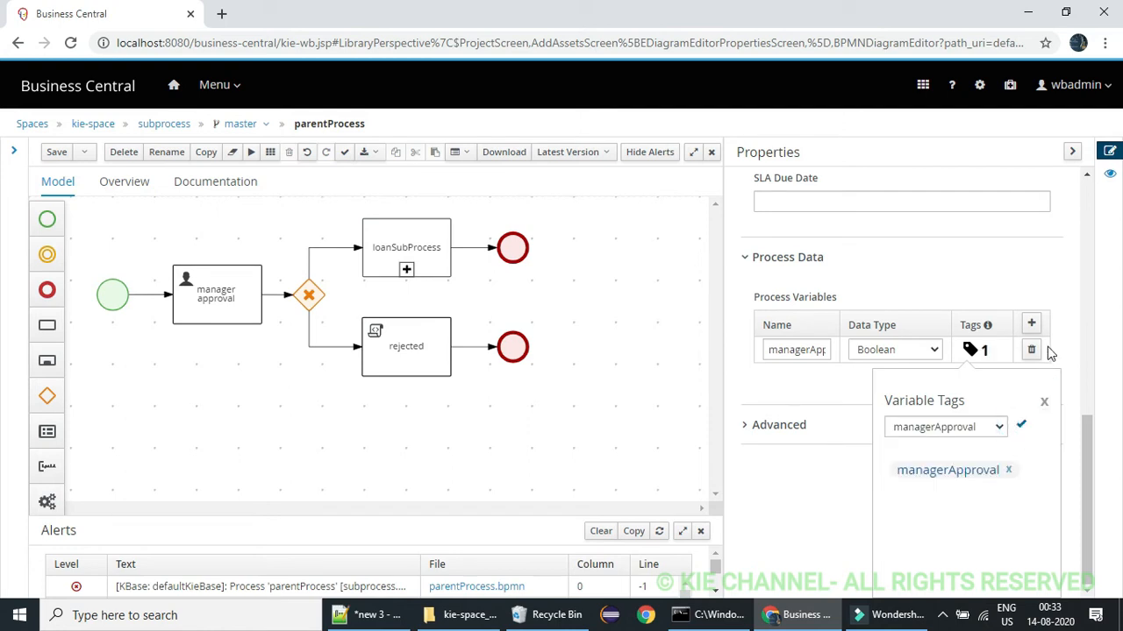
{"action": "left_click", "coordinate": [1043, 401]}
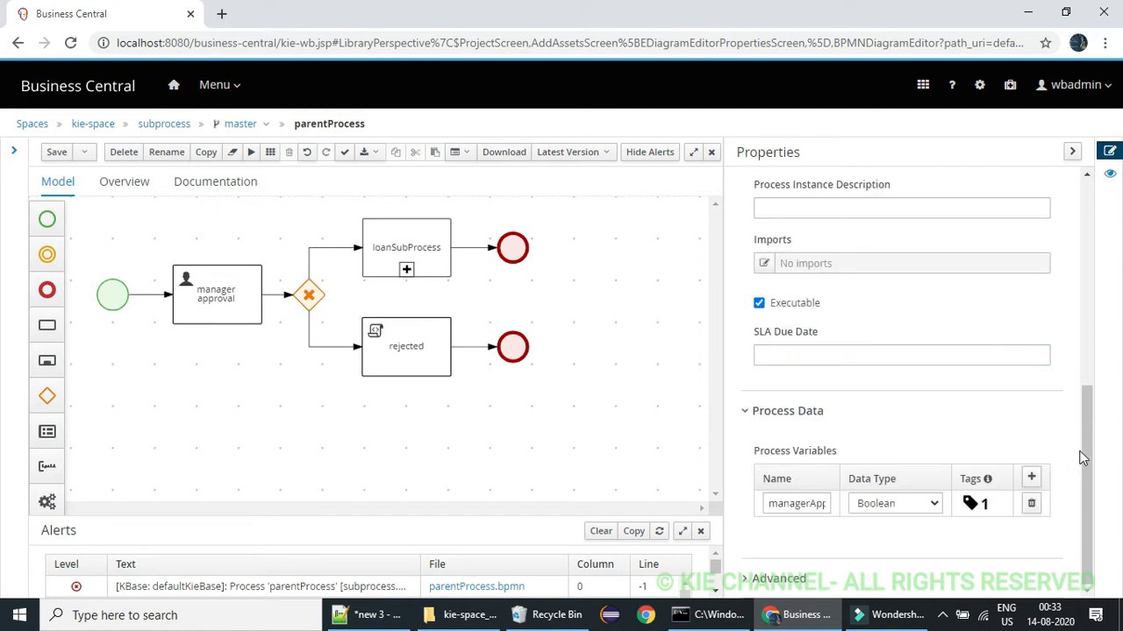
Add a second process variable named mortagageList with data type Object
{"action": "left_click", "coordinate": [1032, 478]}
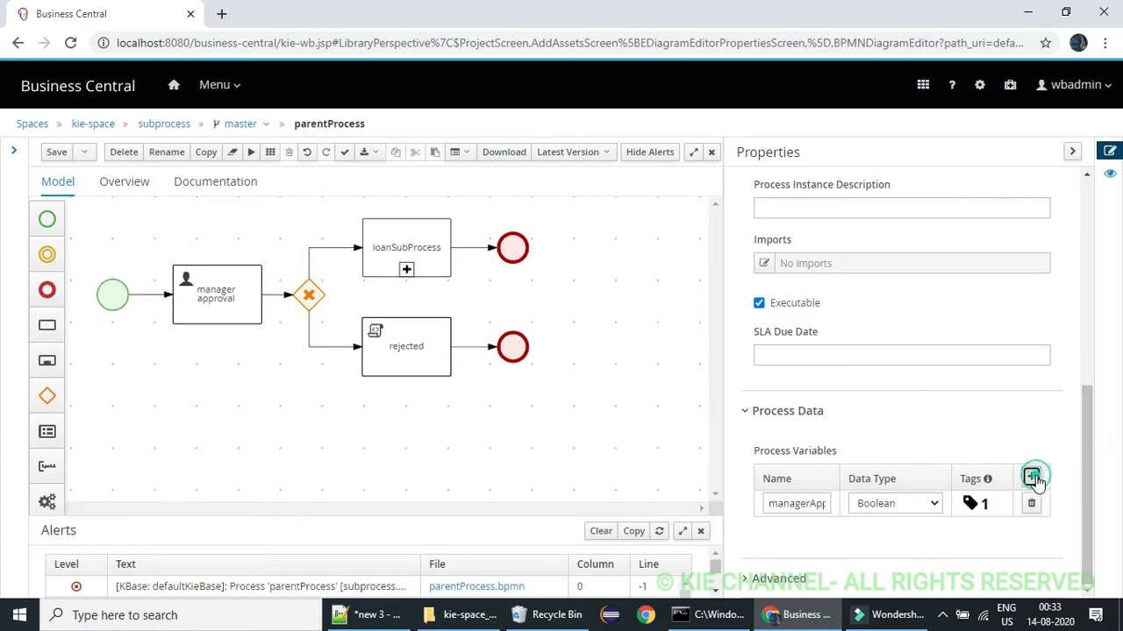
{"action": "left_click_drag", "start_coordinate": [1085, 465], "coordinate": [1089, 507]}
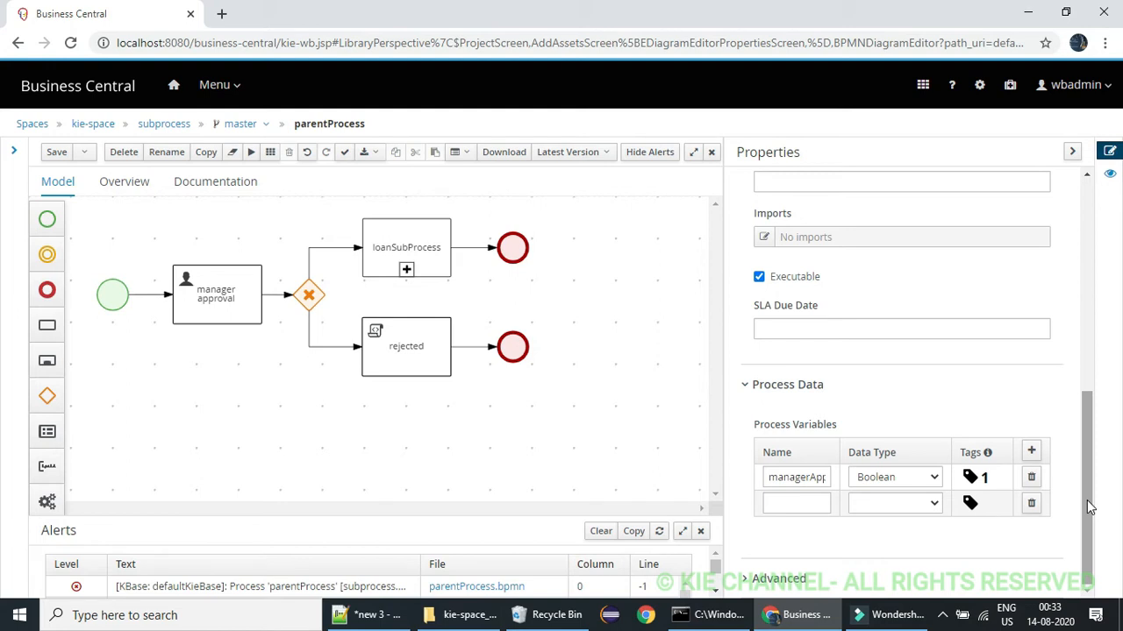
{"action": "left_click", "coordinate": [807, 509]}
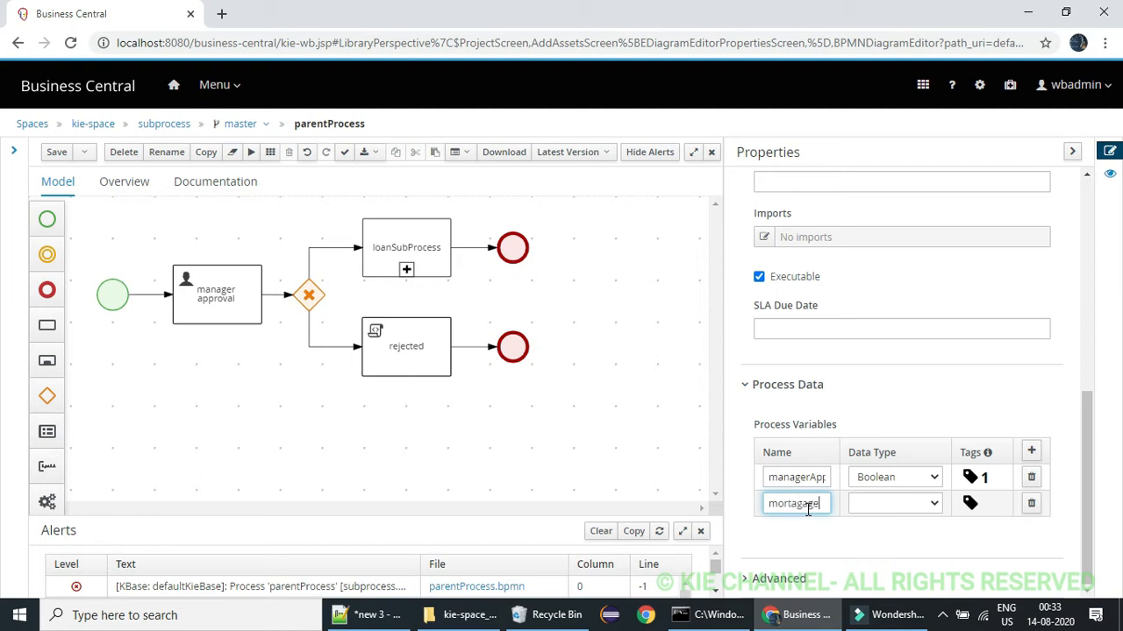
{"action": "type", "text": "mortagageList"}
{"action": "double_click", "coordinate": [808, 510]}
{"action": "key", "text": "ctrl+c"}
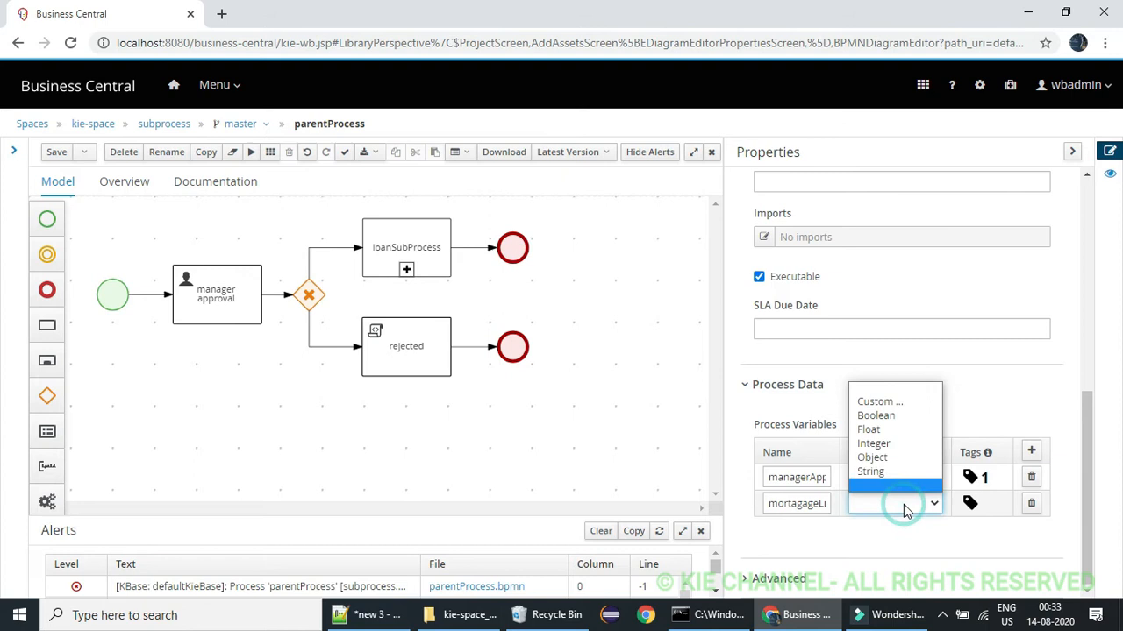
{"action": "left_click", "coordinate": [877, 457]}
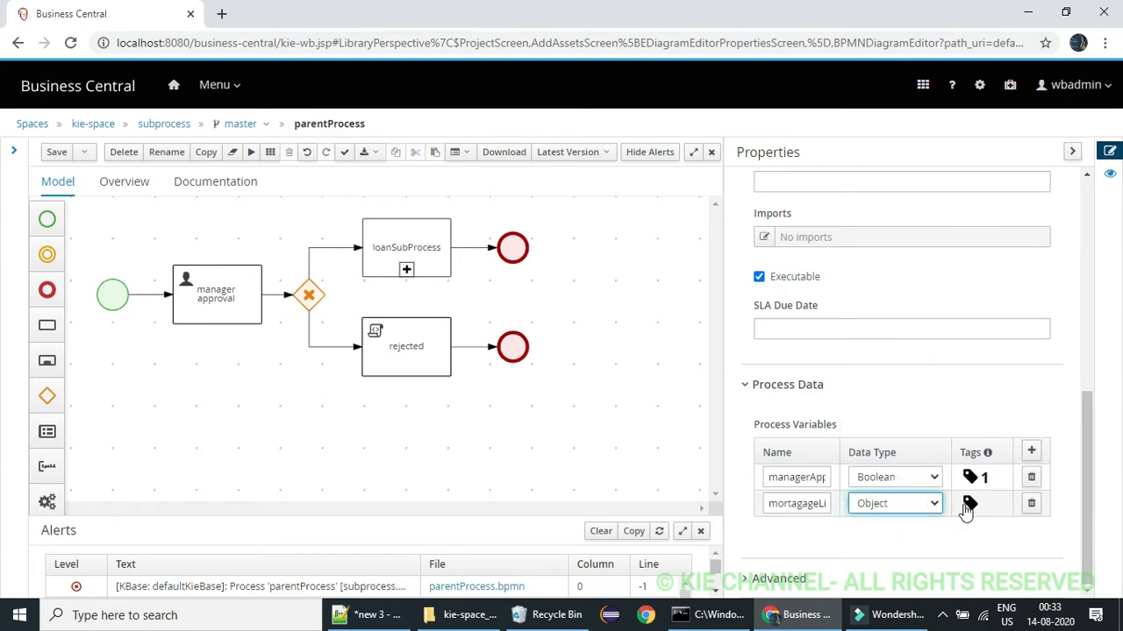
Give the mortagageList variable a custom tag named mortagageList and save the process
{"action": "left_click", "coordinate": [969, 503]}
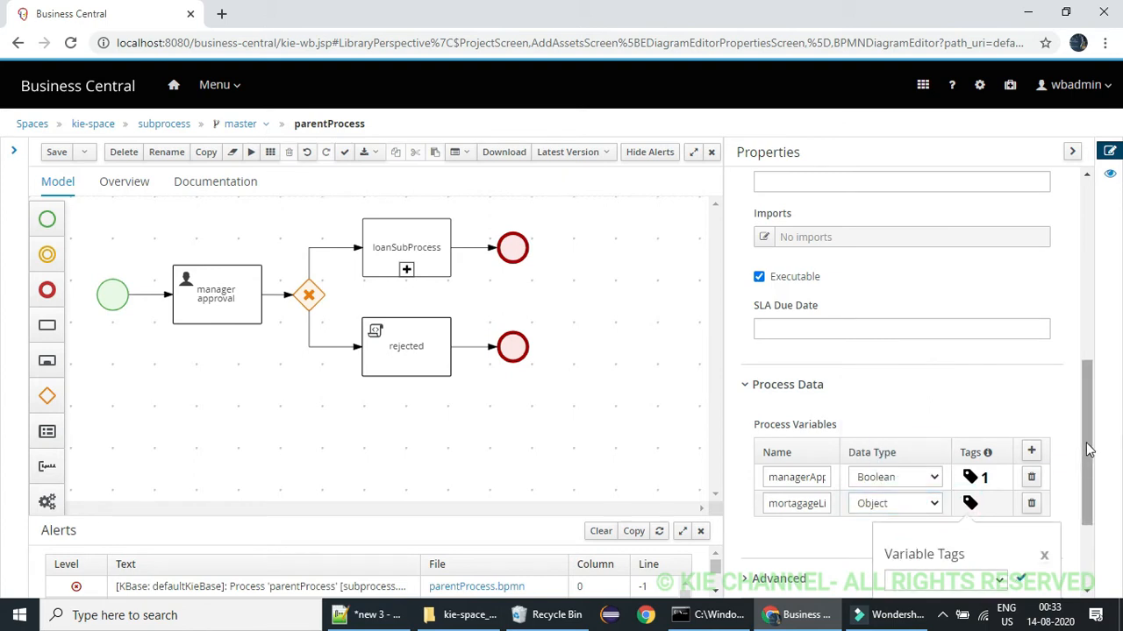
{"action": "scroll", "coordinate": [1085, 448], "scroll_direction": "down", "scroll_amount": 2}
{"action": "left_click", "coordinate": [1001, 427]}
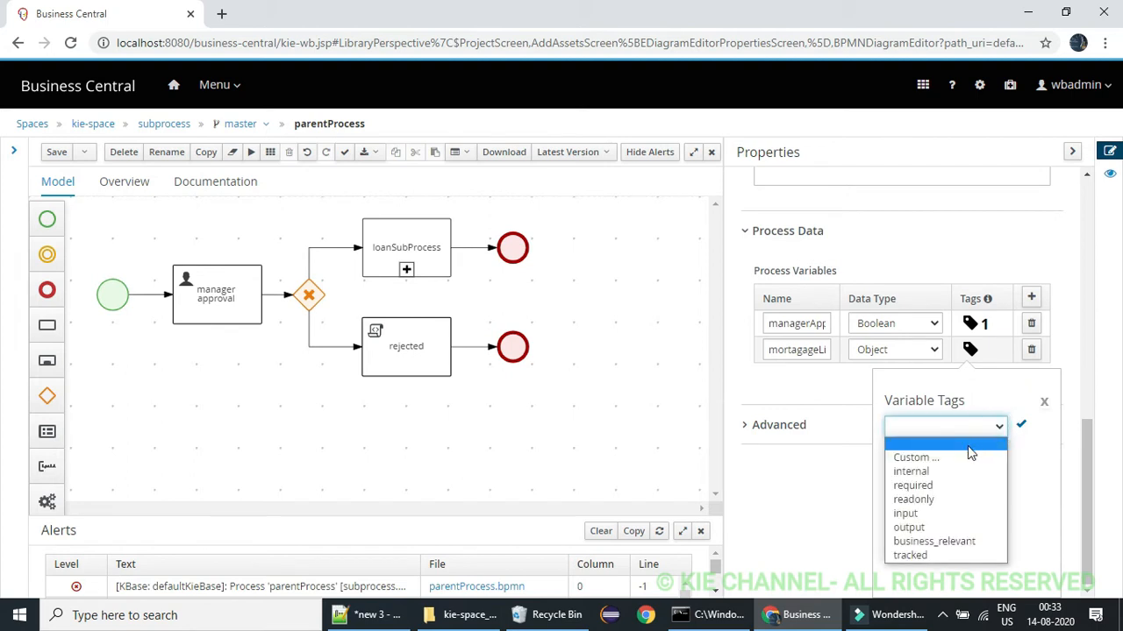
{"action": "left_click", "coordinate": [952, 457]}
{"action": "key", "text": "ctrl+v"}
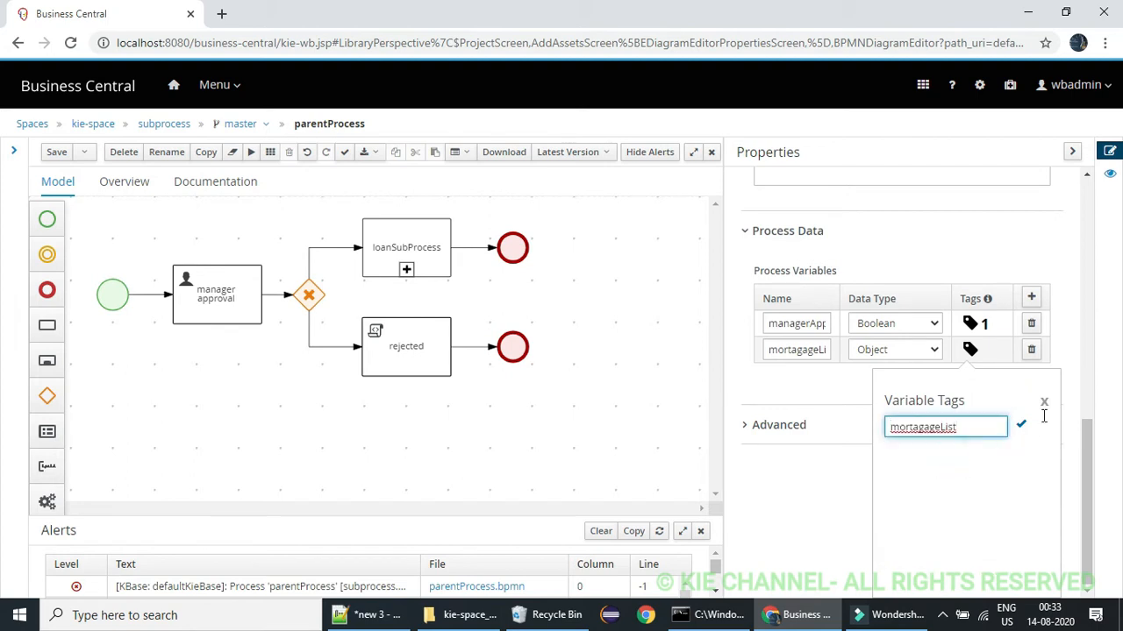
{"action": "left_click", "coordinate": [1024, 427]}
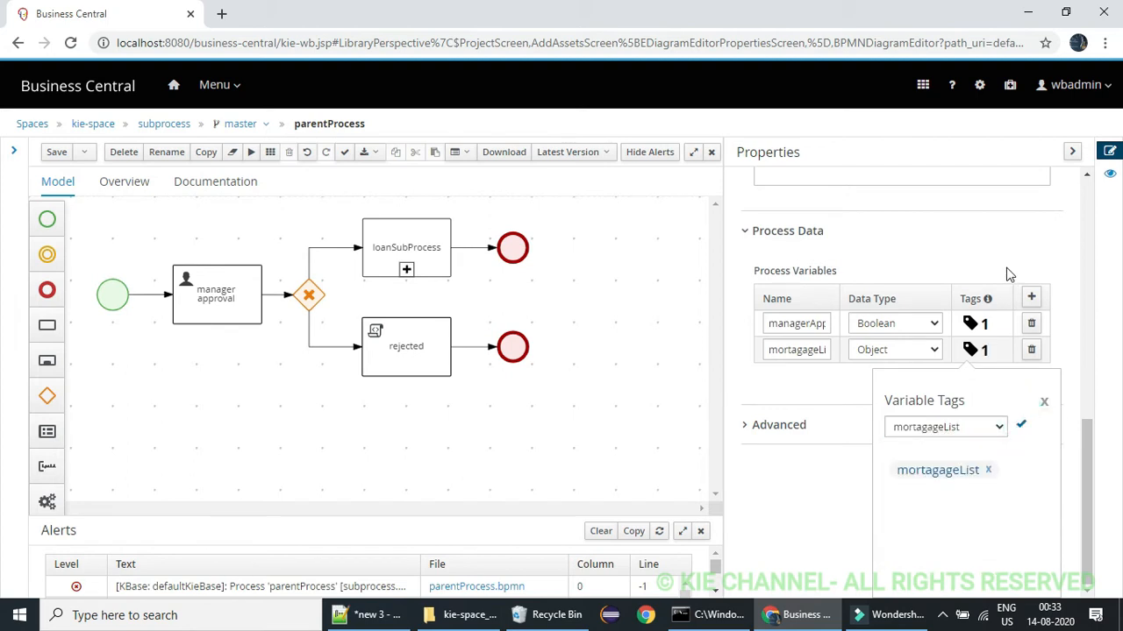
{"action": "left_click", "coordinate": [1023, 427]}
{"action": "left_click", "coordinate": [57, 155]}
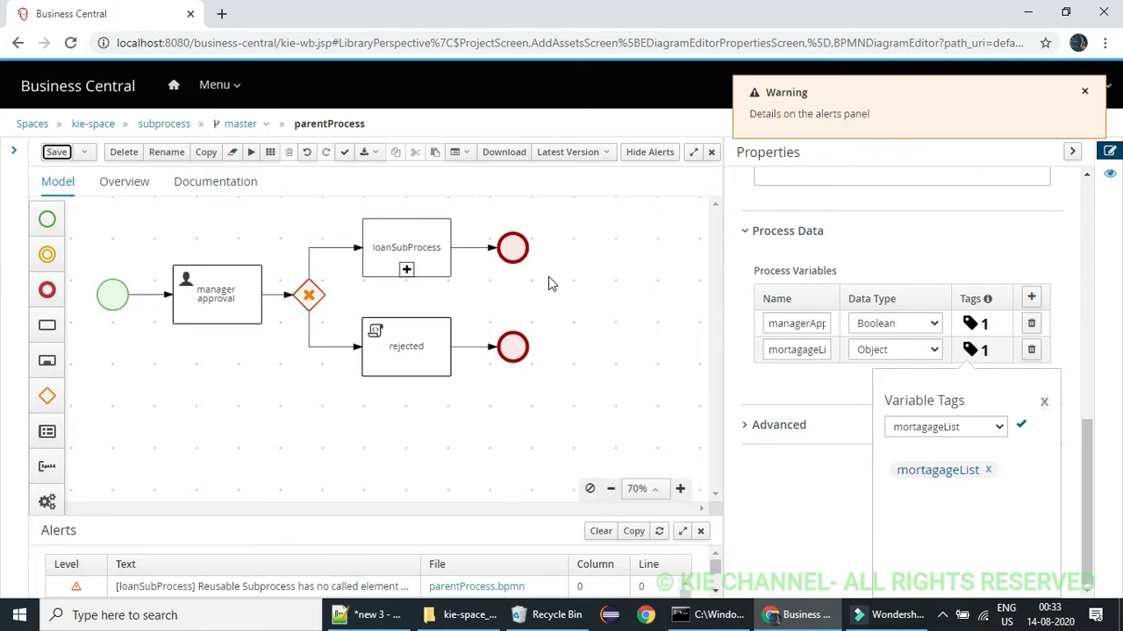
{"action": "left_click", "coordinate": [1044, 402]}
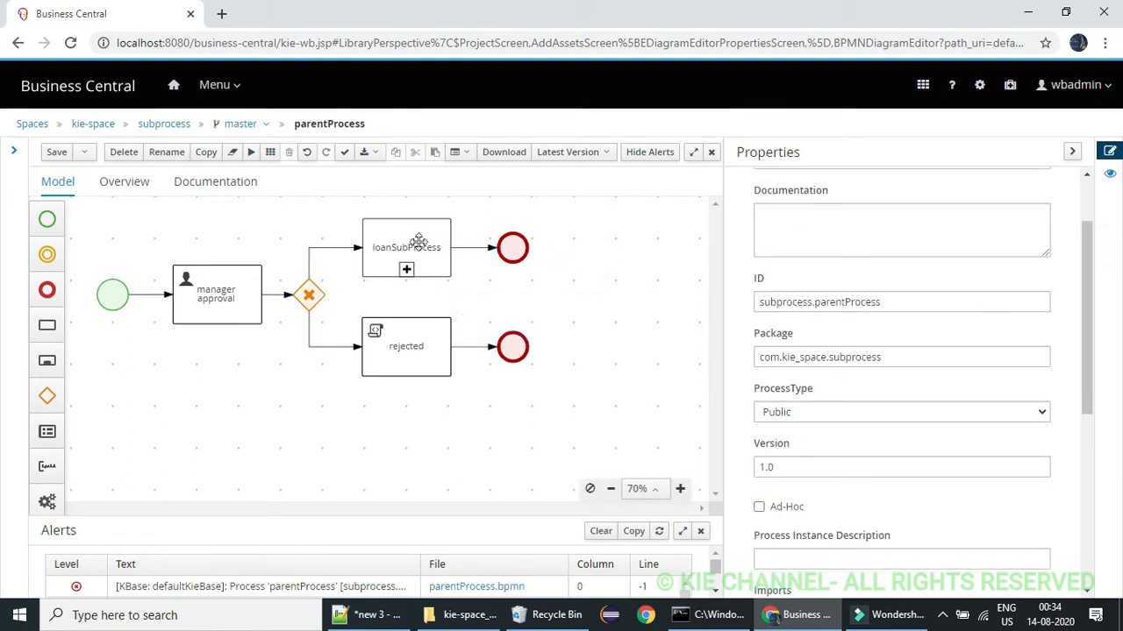
Close parentProcess and create a new business process asset named loanSubProcess in the package com.kie_space.subprocess
{"action": "left_click", "coordinate": [711, 152]}
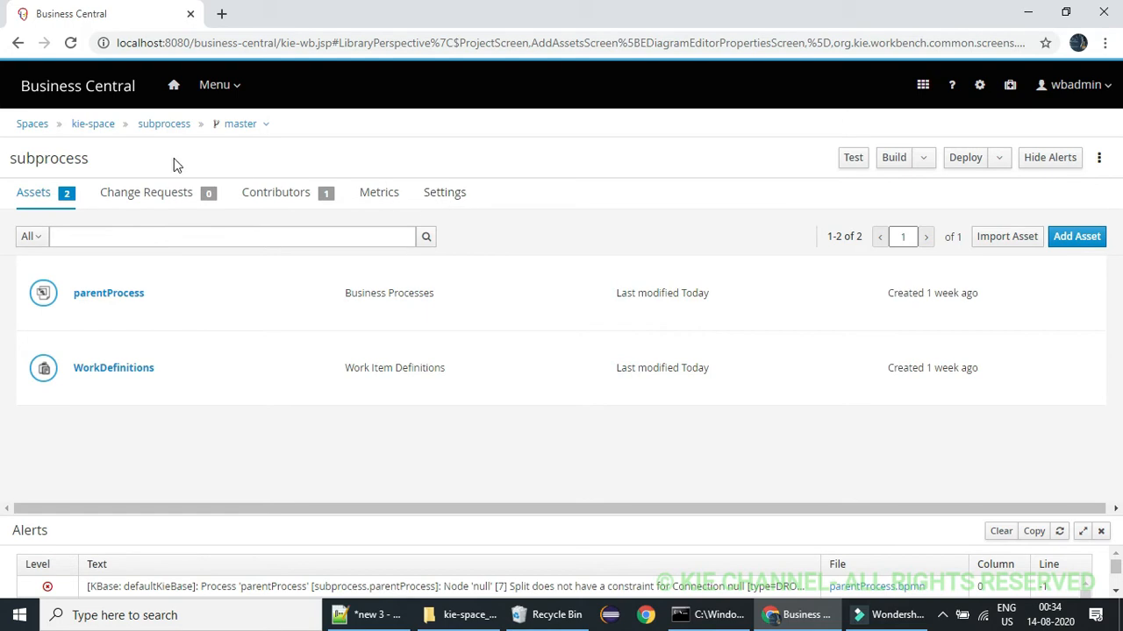
{"action": "left_click", "coordinate": [1070, 235]}
{"action": "left_click", "coordinate": [118, 265]}
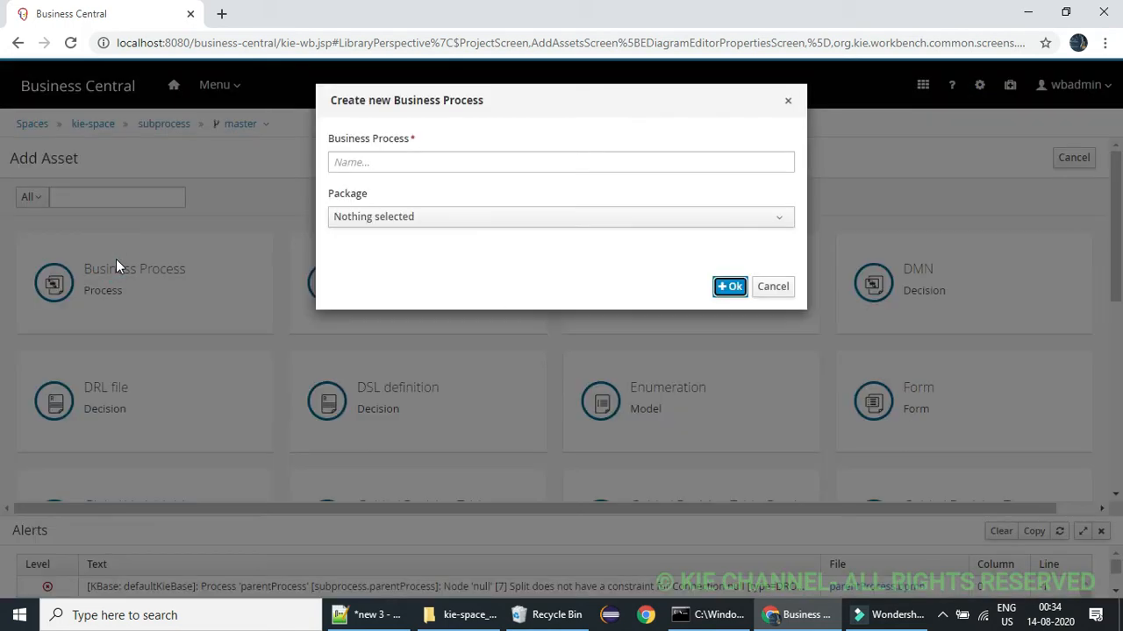
{"action": "left_click", "coordinate": [373, 166]}
{"action": "type", "text": "loanSubProcess"}
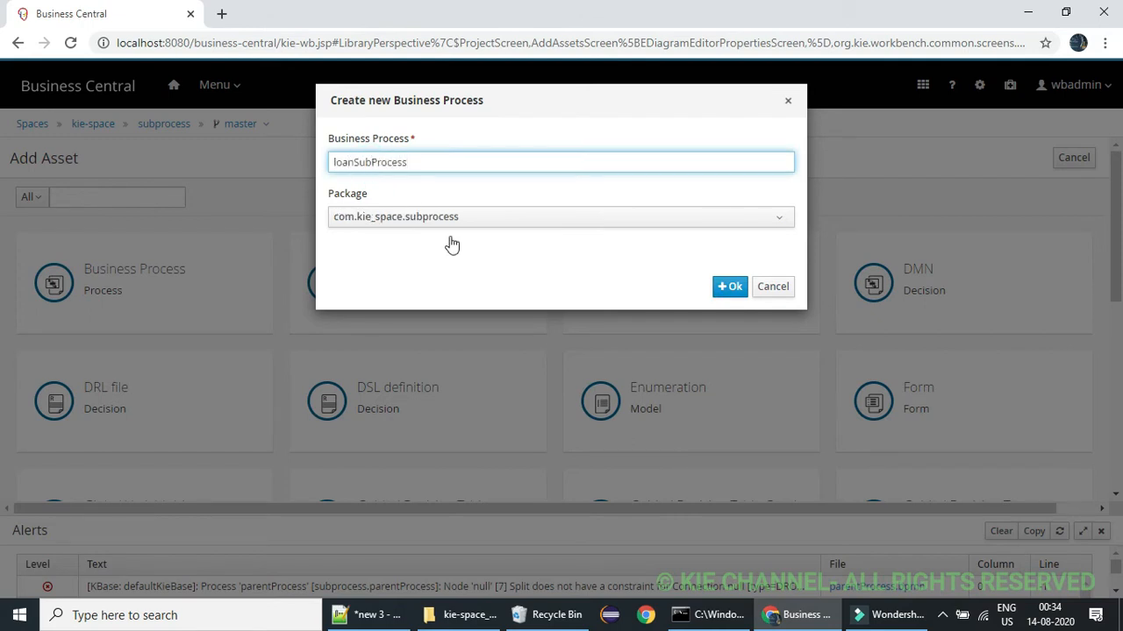
{"action": "left_click", "coordinate": [733, 288]}
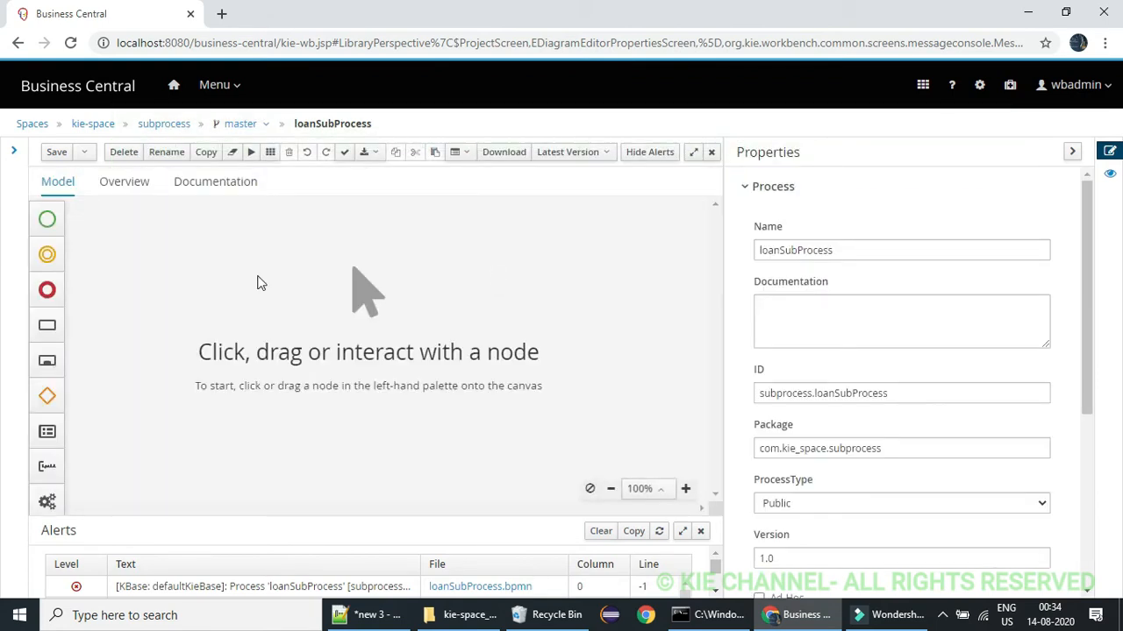
Place a plain start event near the upper-left of the empty loanSubProcess canvas
{"action": "left_click", "coordinate": [47, 219]}
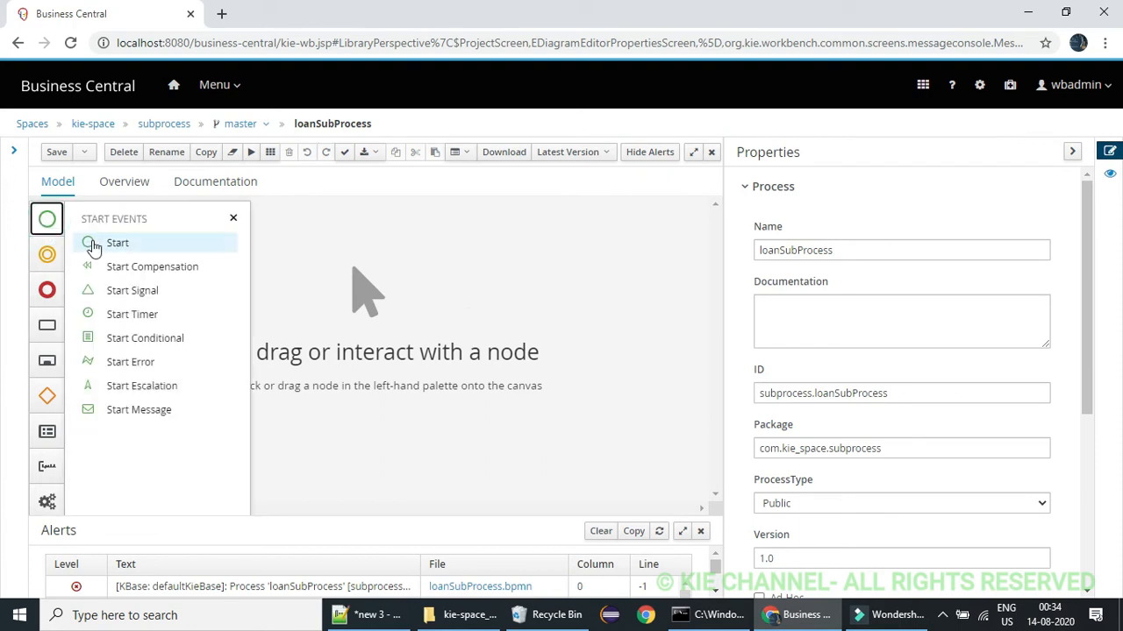
{"action": "left_click_drag", "start_coordinate": [88, 243], "coordinate": [157, 308]}
{"action": "left_click", "coordinate": [233, 217]}
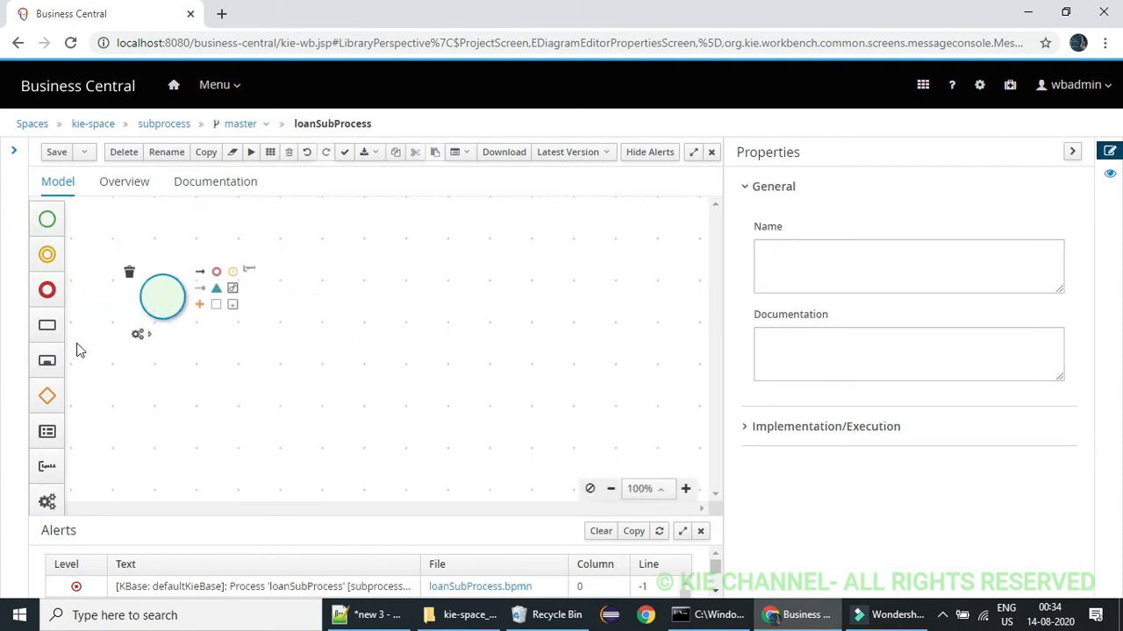
Place a Multiple Instance Sub-process directly to the right of the start event, removing the misplaced reusable sub-process
{"action": "mouse_move", "coordinate": [53, 361]}
{"action": "left_mouse_down"}
{"action": "mouse_move", "coordinate": [313, 321]}
{"action": "mouse_move", "coordinate": [327, 290]}
{"action": "mouse_move", "coordinate": [68, 377]}
{"action": "left_mouse_up"}
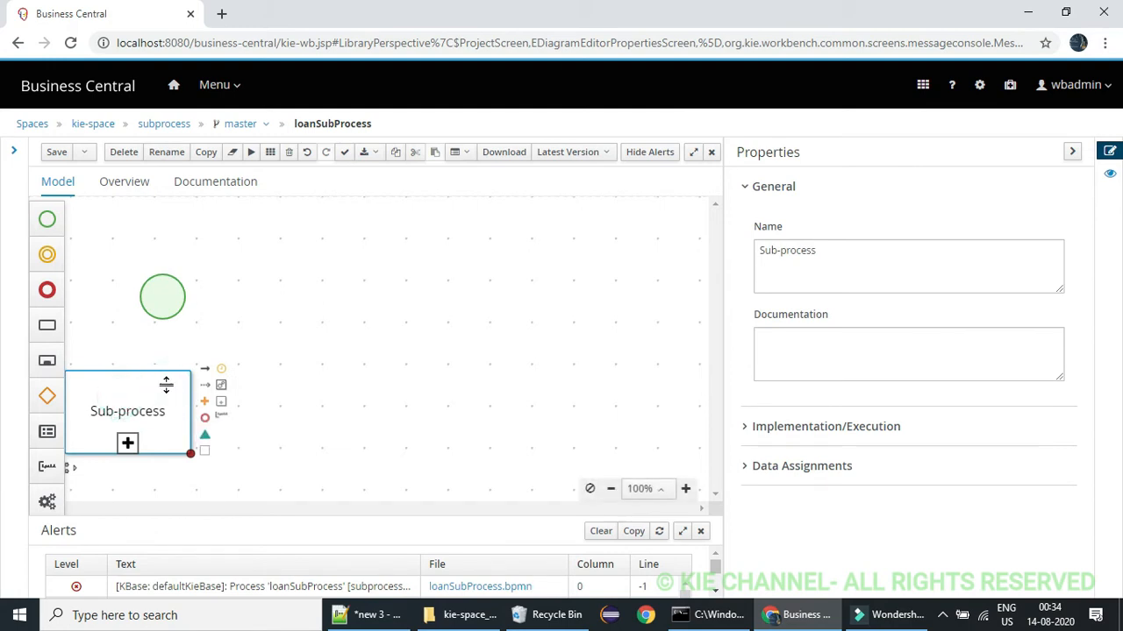
{"action": "key", "text": "Delete"}
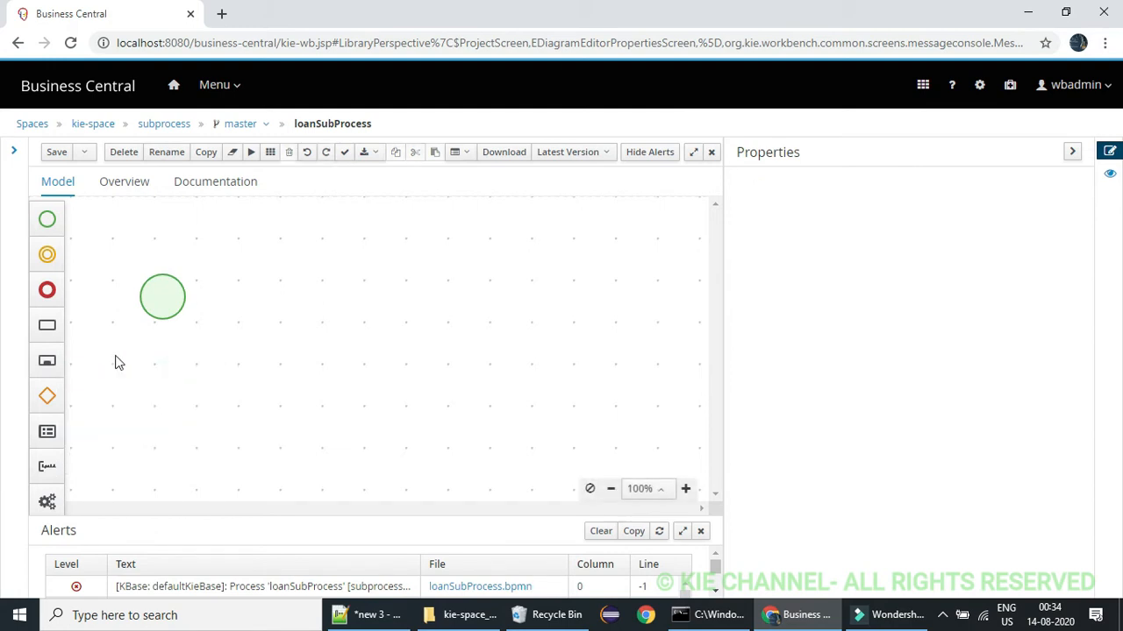
{"action": "left_click", "coordinate": [47, 360]}
{"action": "left_click_drag", "start_coordinate": [115, 349], "coordinate": [356, 316]}
{"action": "left_click", "coordinate": [235, 217]}
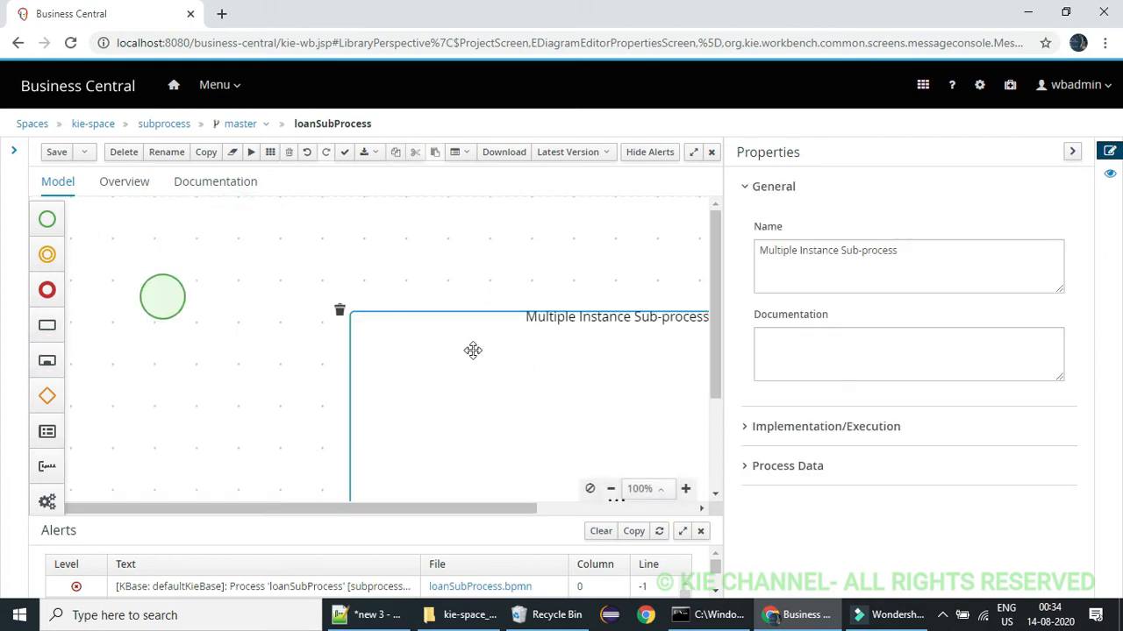
{"action": "left_click_drag", "start_coordinate": [471, 351], "coordinate": [336, 271]}
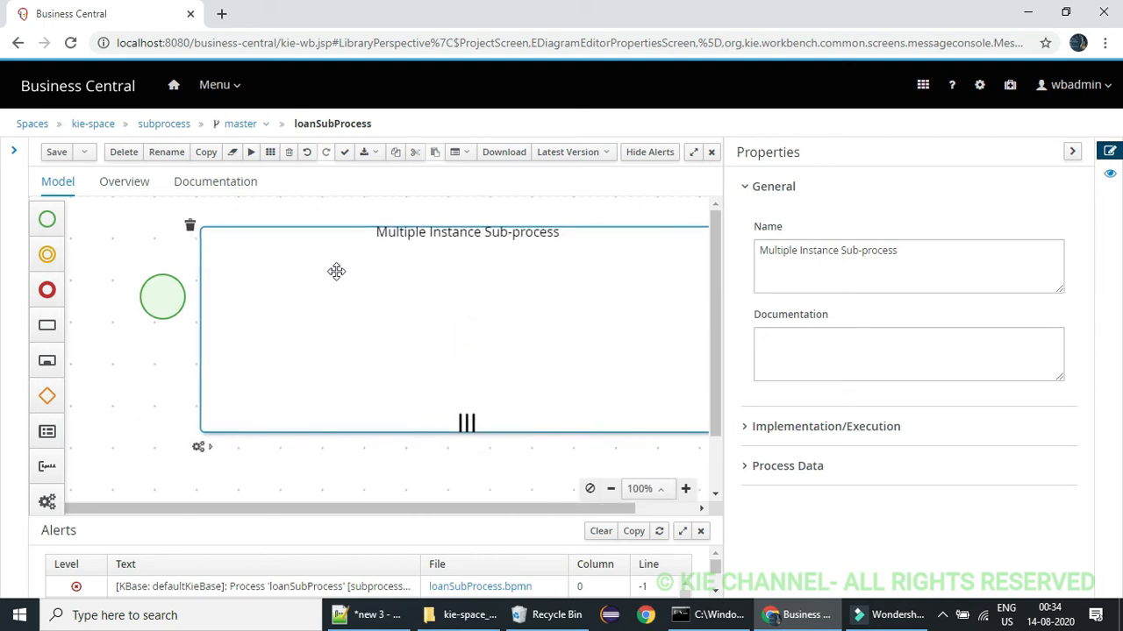
{"action": "left_click", "coordinate": [610, 488]}
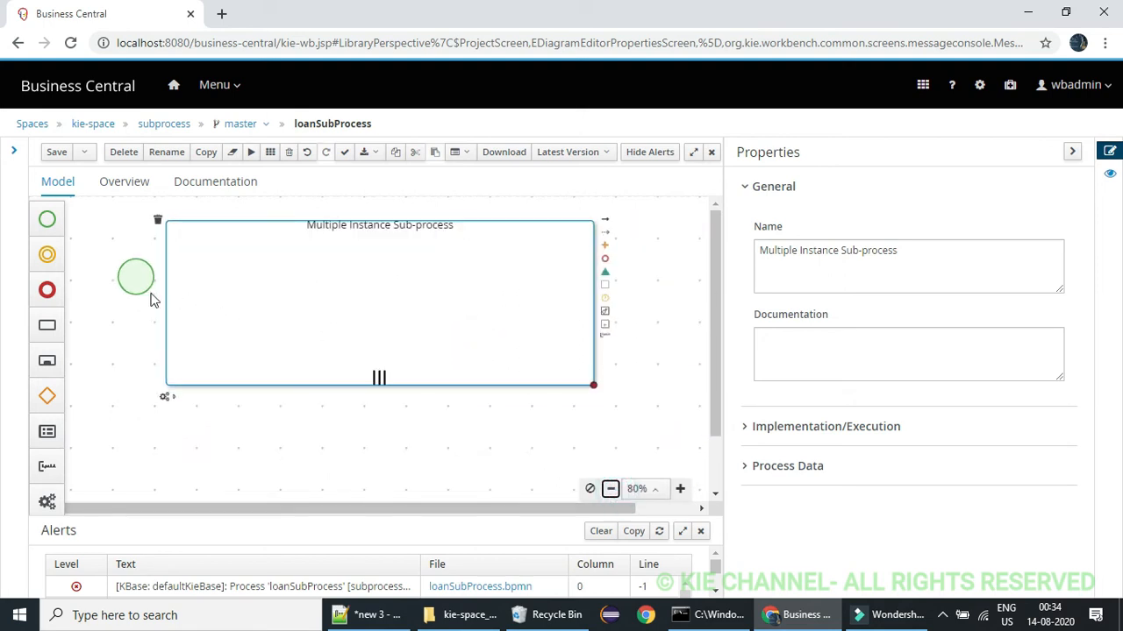
Move the start event away from the Multiple Instance Sub-process, connect the two with a sequence flow, and align the event with its middle
{"action": "left_click_drag", "start_coordinate": [136, 278], "coordinate": [104, 299]}
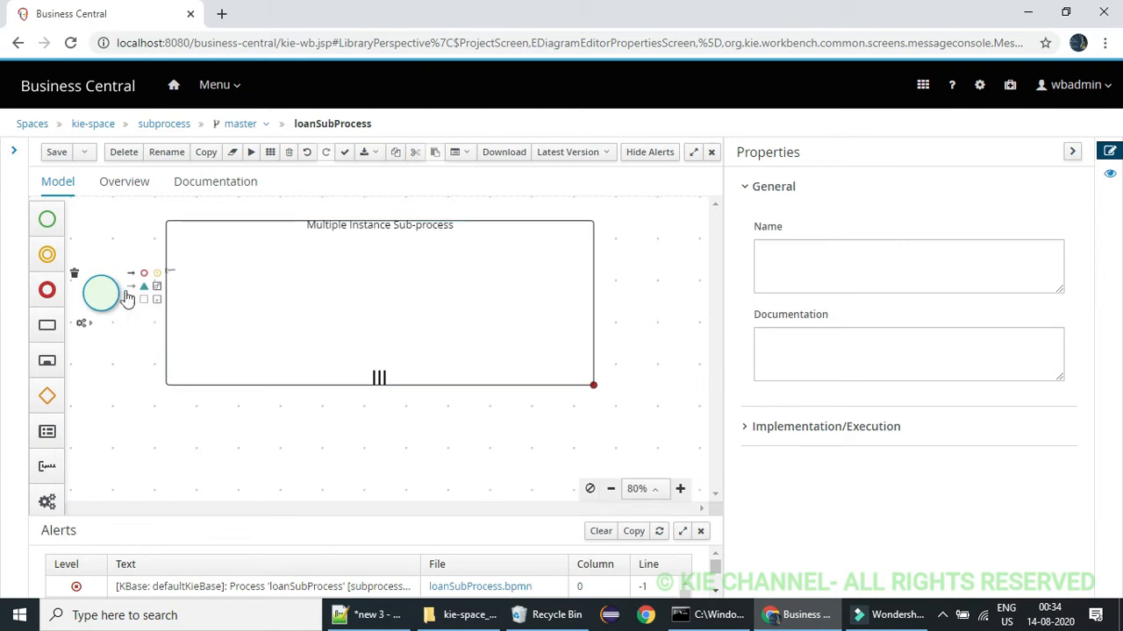
{"action": "left_click", "coordinate": [200, 298]}
{"action": "left_click", "coordinate": [101, 289]}
{"action": "left_click_drag", "start_coordinate": [132, 278], "coordinate": [196, 304]}
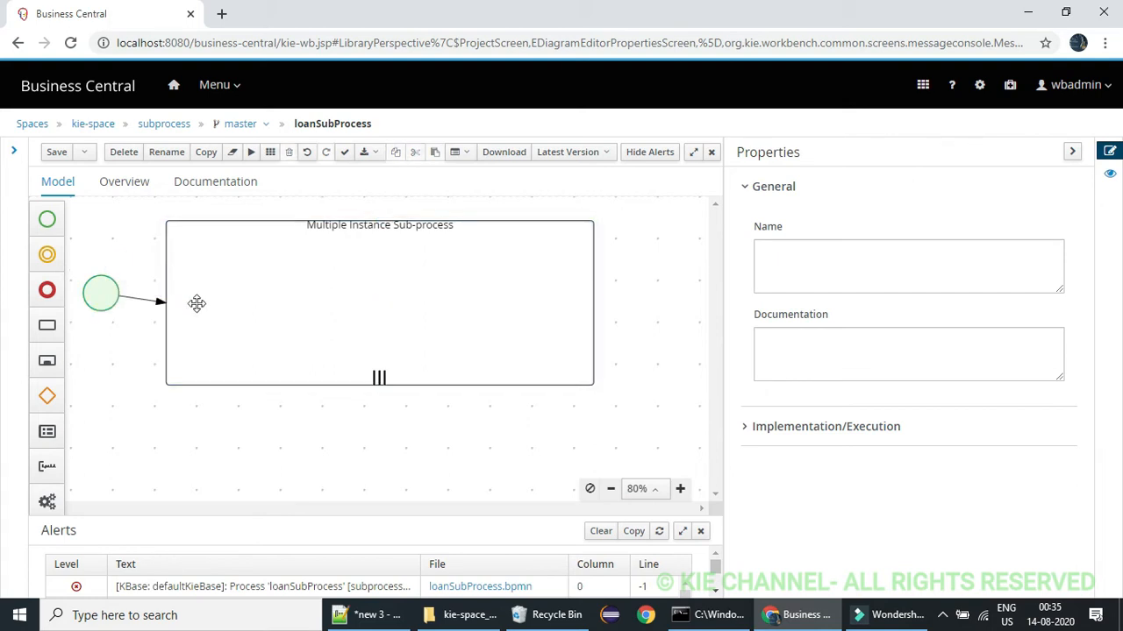
{"action": "left_click_drag", "start_coordinate": [114, 296], "coordinate": [112, 306]}
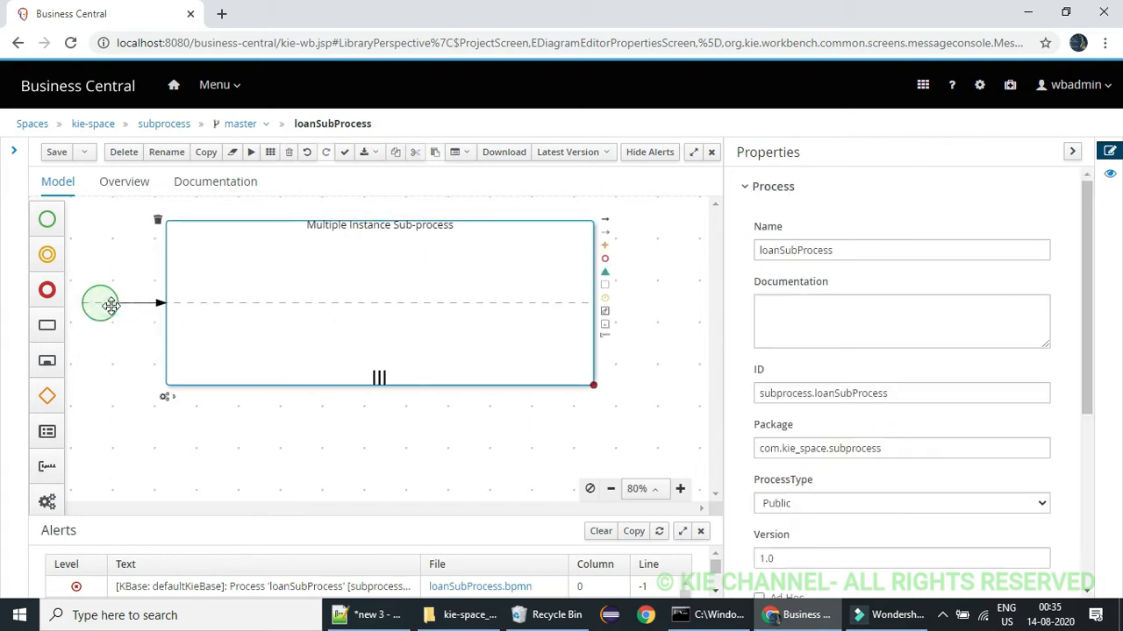
Append a connected end event after the Multiple Instance Sub-process and save loanSubProcess
{"action": "left_click", "coordinate": [358, 295]}
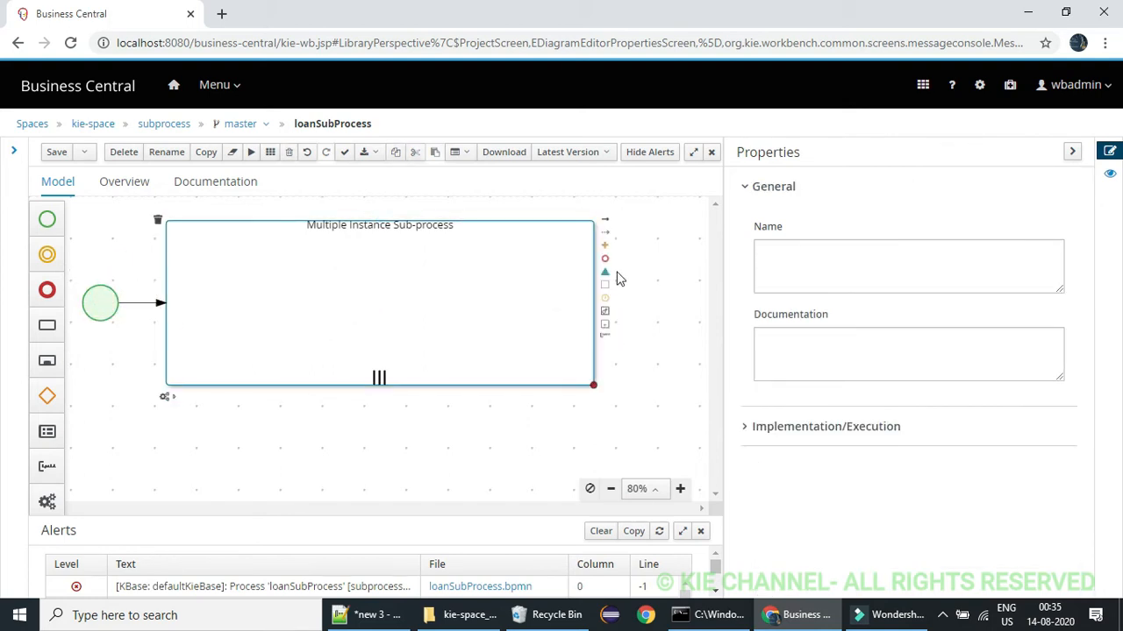
{"action": "left_click", "coordinate": [608, 260]}
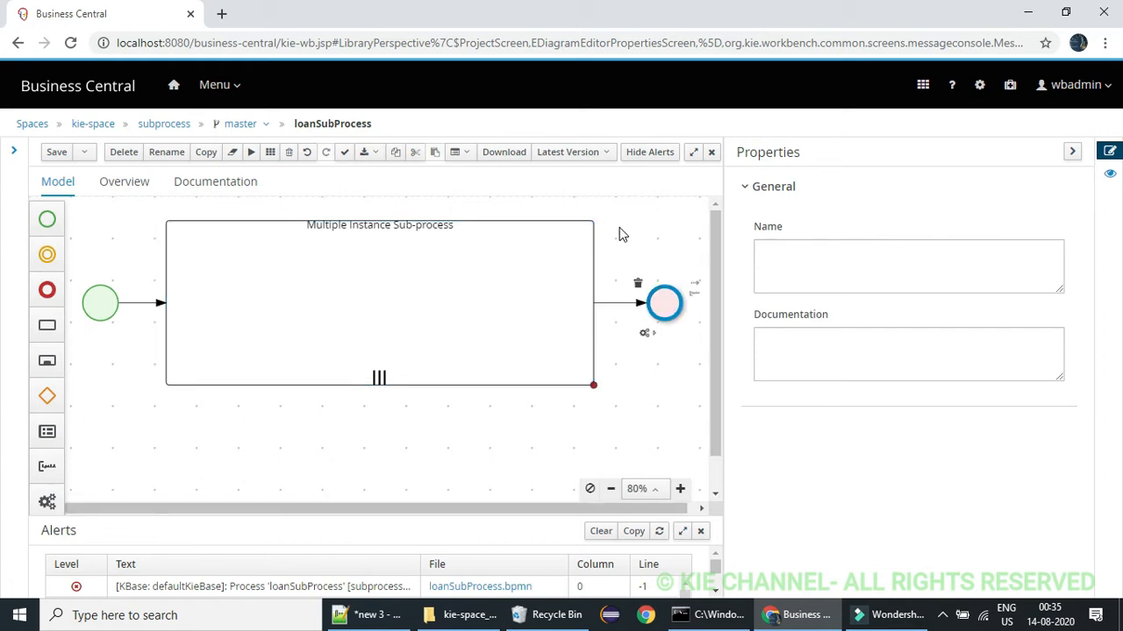
{"action": "left_click", "coordinate": [56, 153]}
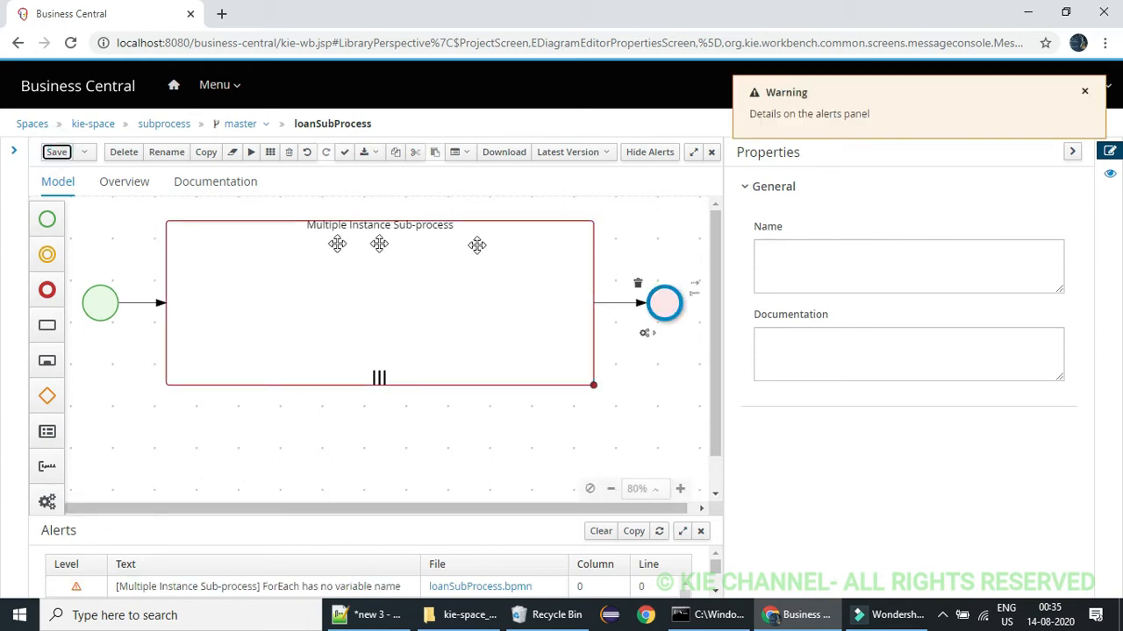
Close loanSubProcess, open parentProcess, and assign wbadmin as an actor of the manager approval task
{"action": "left_click", "coordinate": [713, 152]}
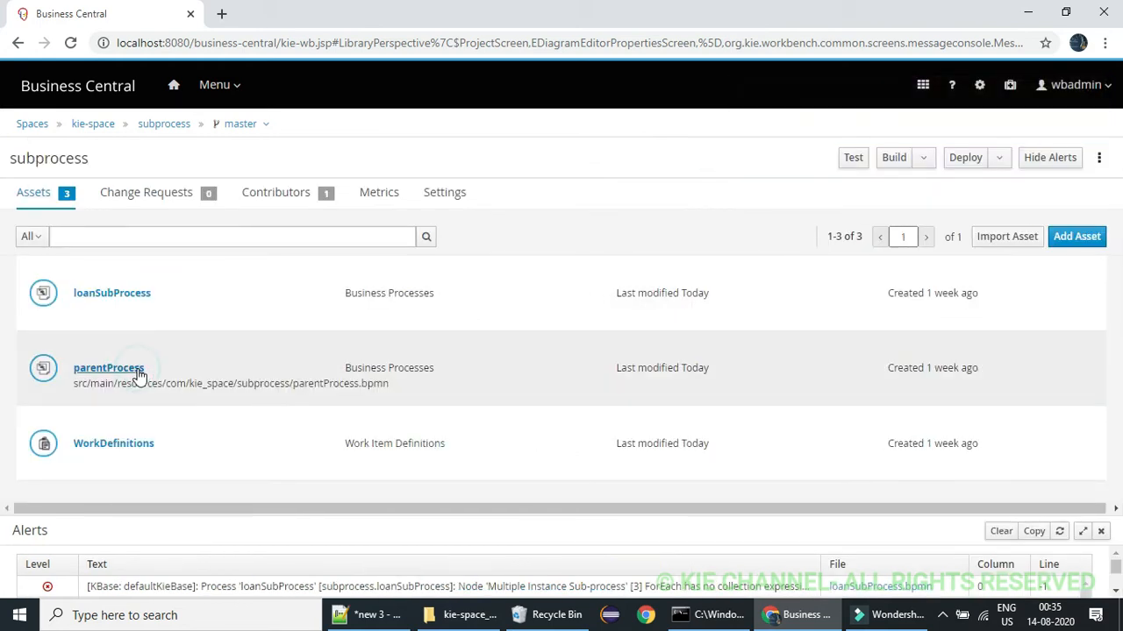
{"action": "left_click", "coordinate": [108, 369]}
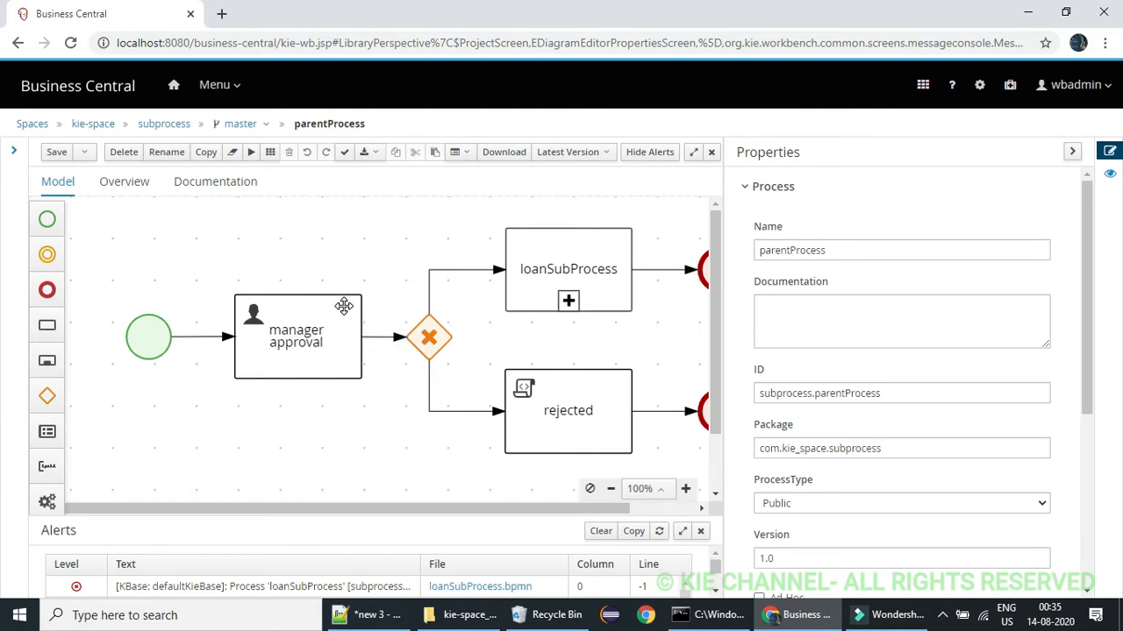
{"action": "left_click", "coordinate": [342, 305]}
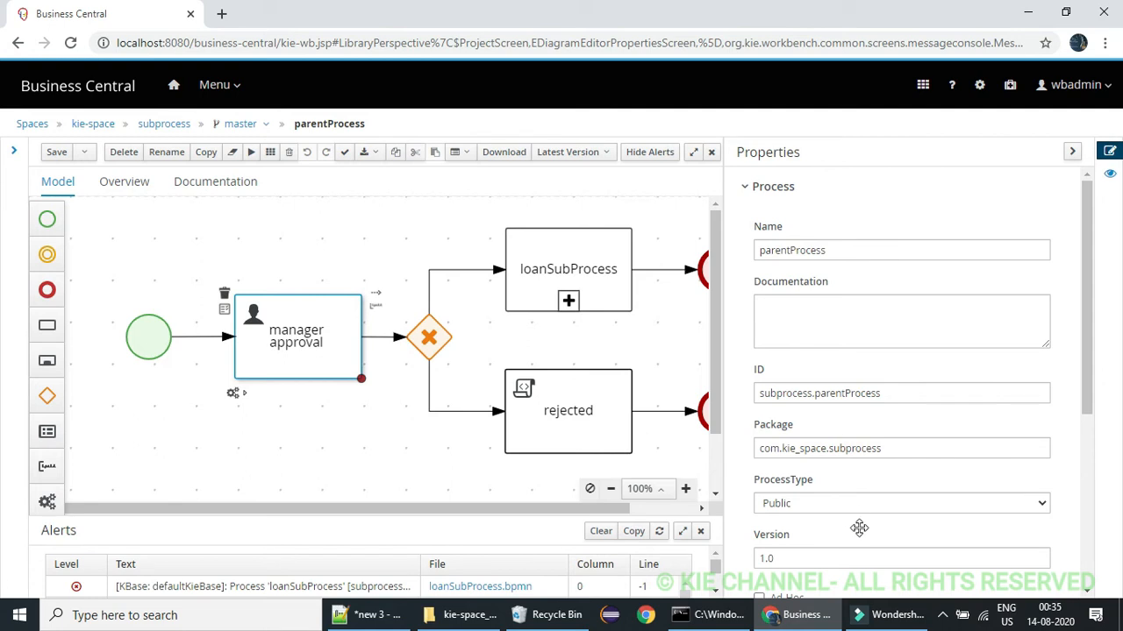
{"action": "left_click", "coordinate": [746, 428]}
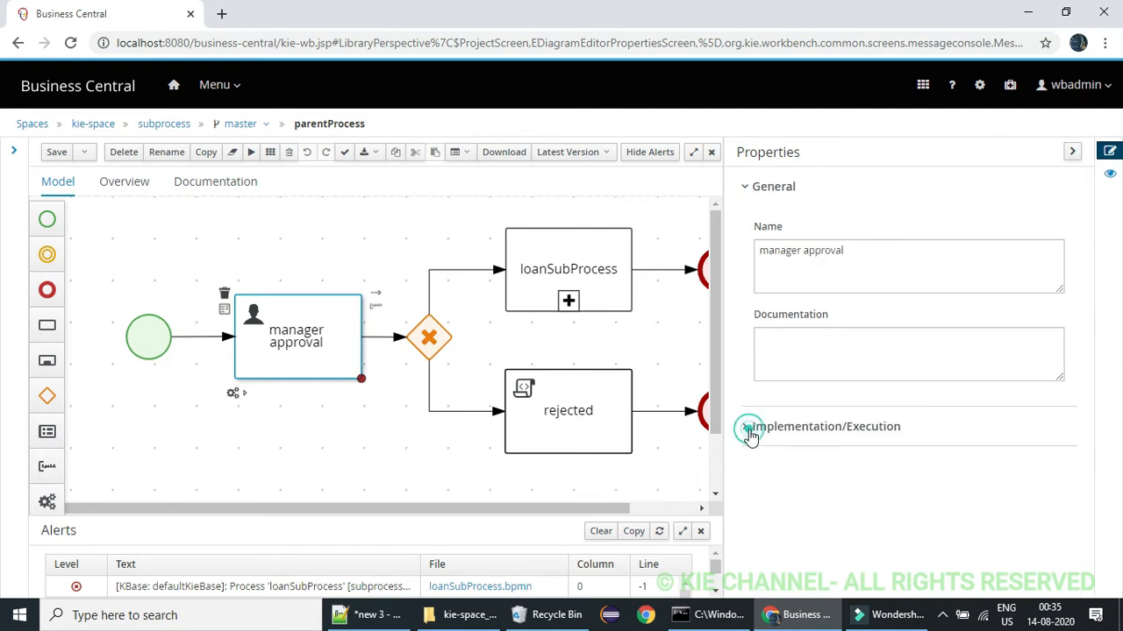
{"action": "left_click_drag", "start_coordinate": [1085, 221], "coordinate": [1102, 314]}
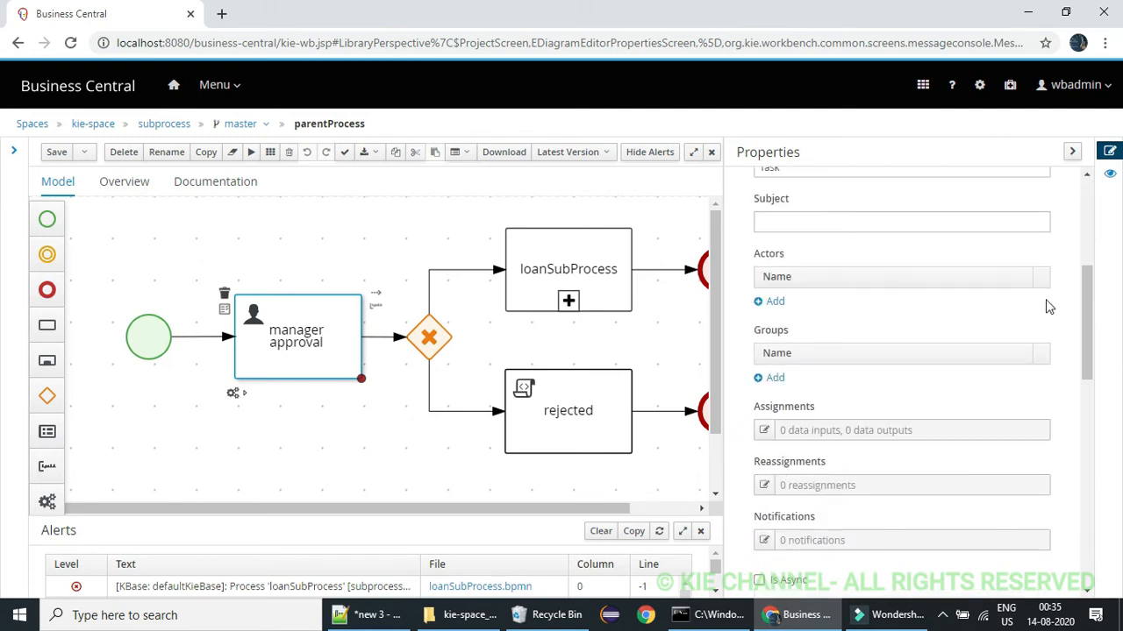
{"action": "left_click", "coordinate": [772, 301]}
{"action": "left_click", "coordinate": [811, 299]}
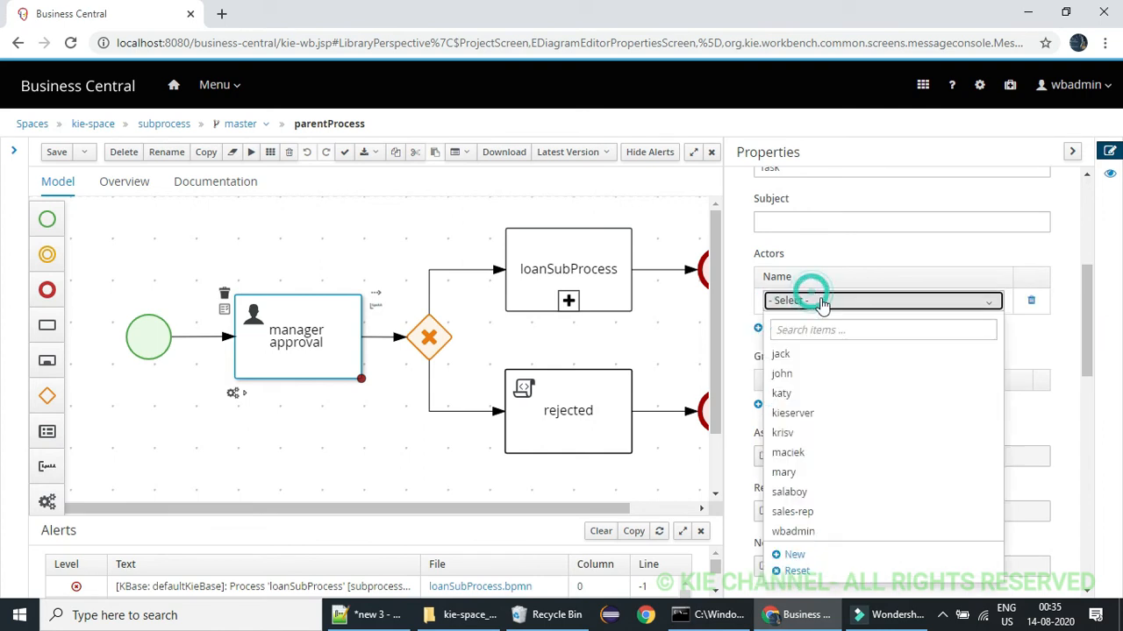
{"action": "left_click", "coordinate": [808, 532]}
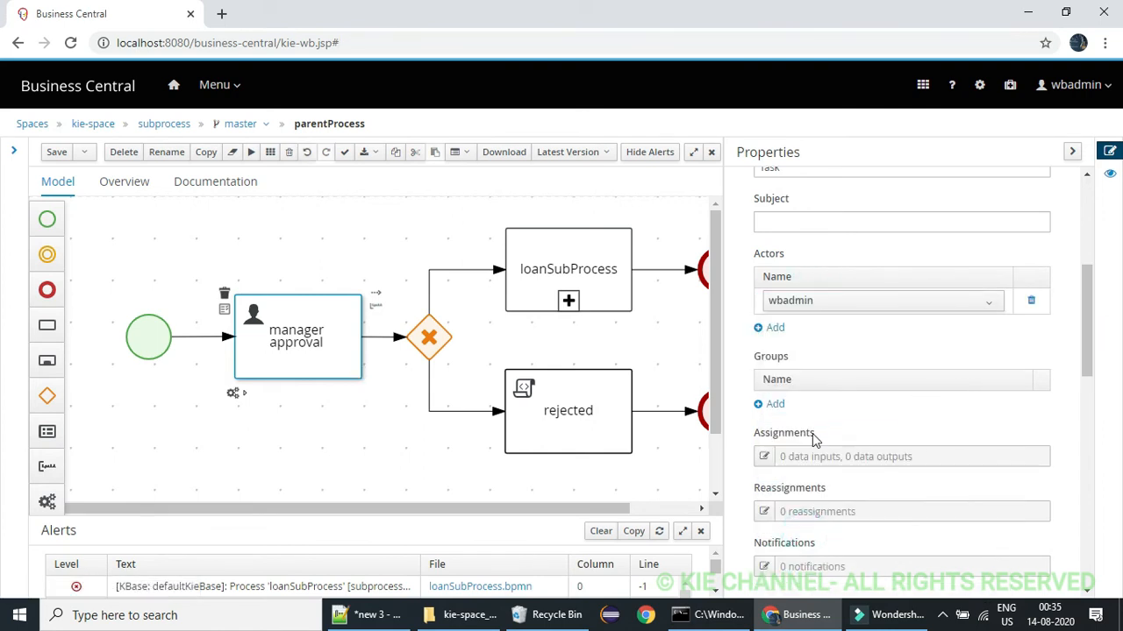
Add a Boolean data output named managerApproval to the manager approval task, targeting the managerApproval process variable
{"action": "left_click", "coordinate": [764, 457]}
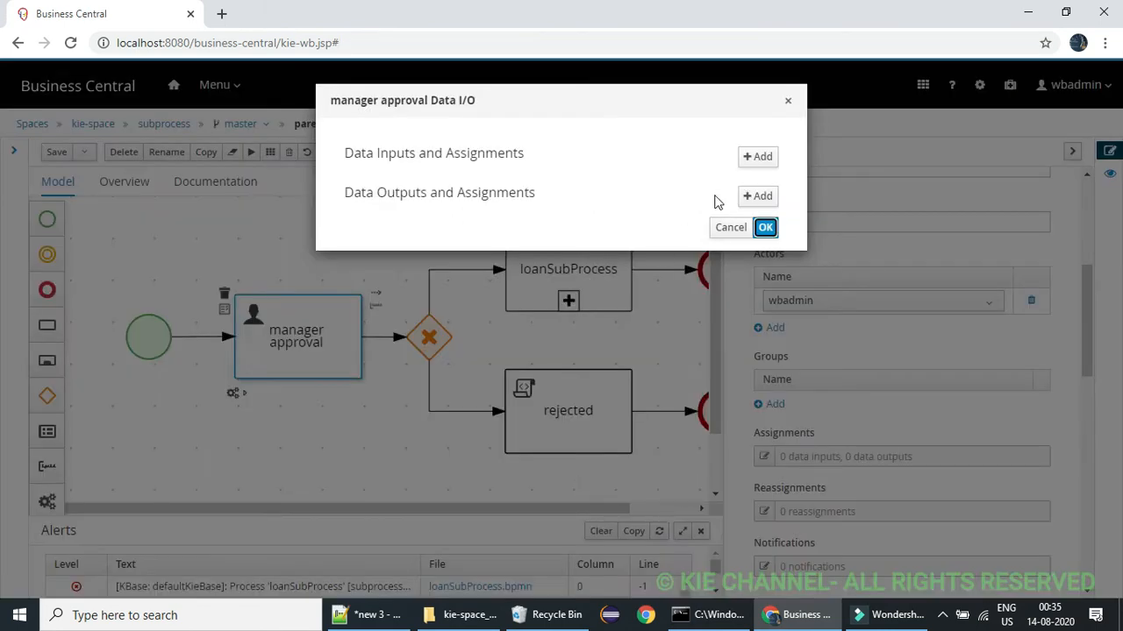
{"action": "left_click", "coordinate": [750, 198]}
{"action": "left_click", "coordinate": [656, 237]}
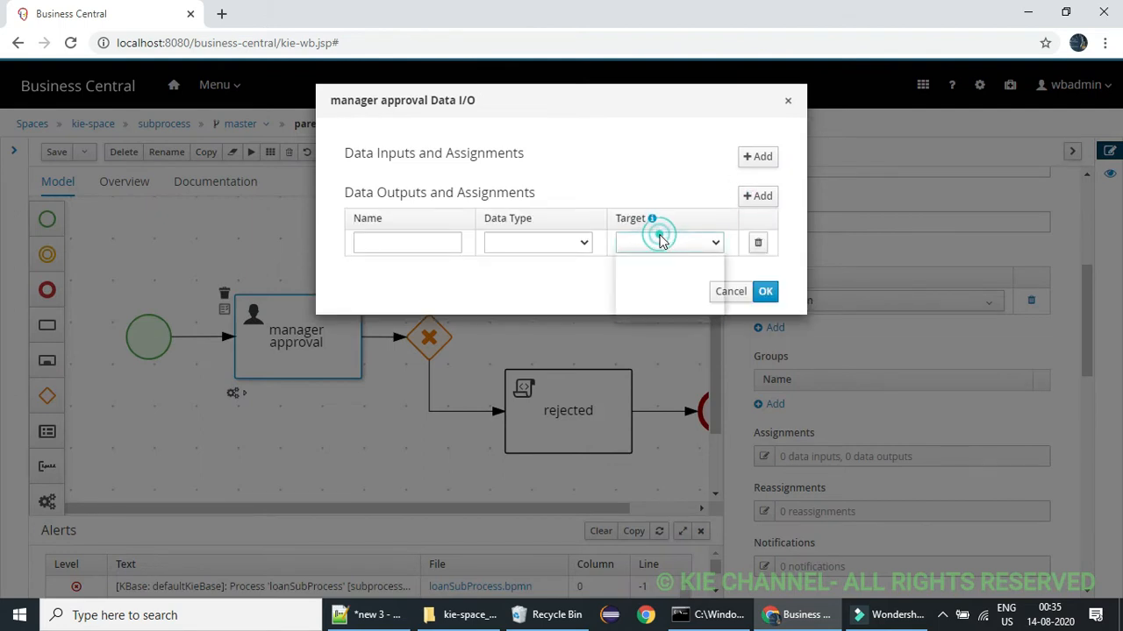
{"action": "left_click", "coordinate": [665, 288]}
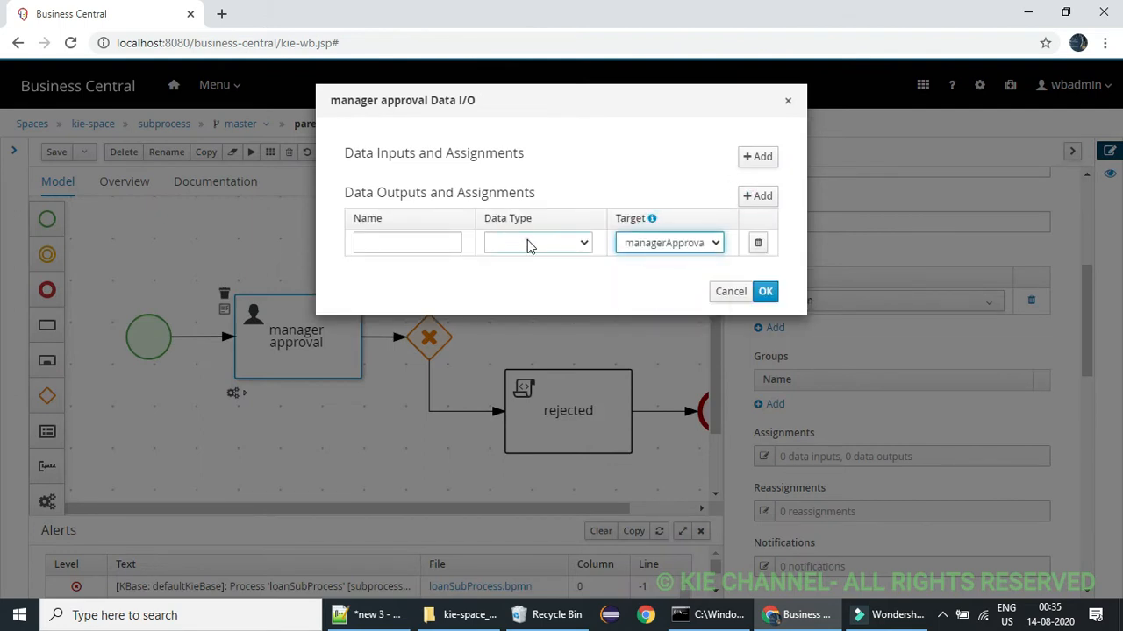
{"action": "left_click", "coordinate": [527, 246]}
{"action": "left_click", "coordinate": [529, 273]}
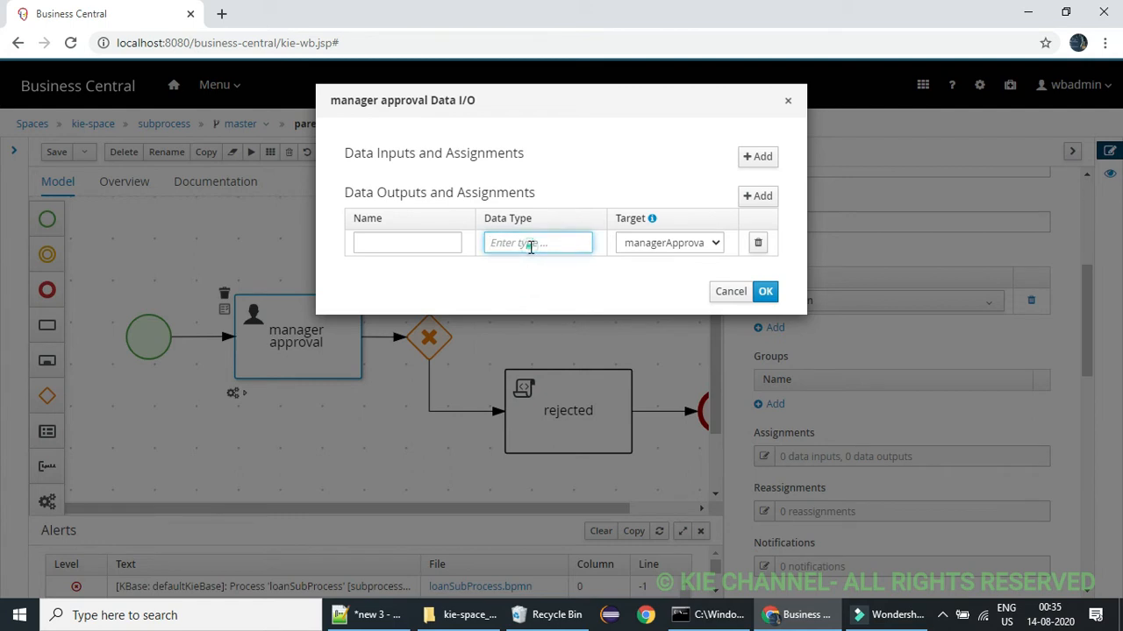
{"action": "left_click", "coordinate": [597, 289]}
{"action": "left_click", "coordinate": [563, 247]}
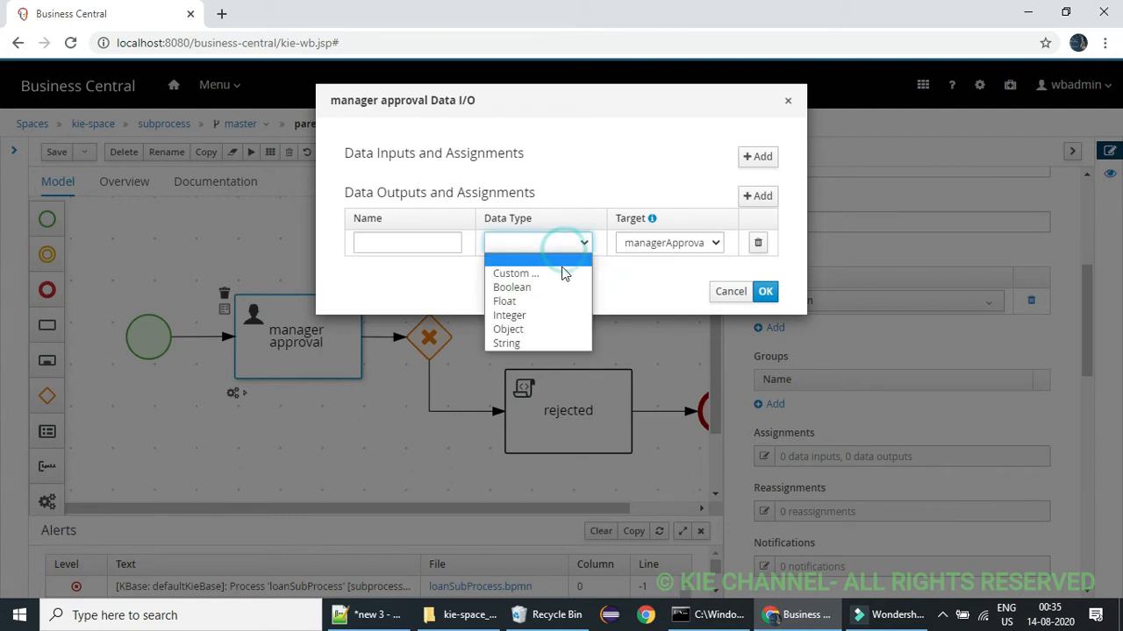
{"action": "left_click", "coordinate": [547, 286]}
{"action": "left_click", "coordinate": [439, 243]}
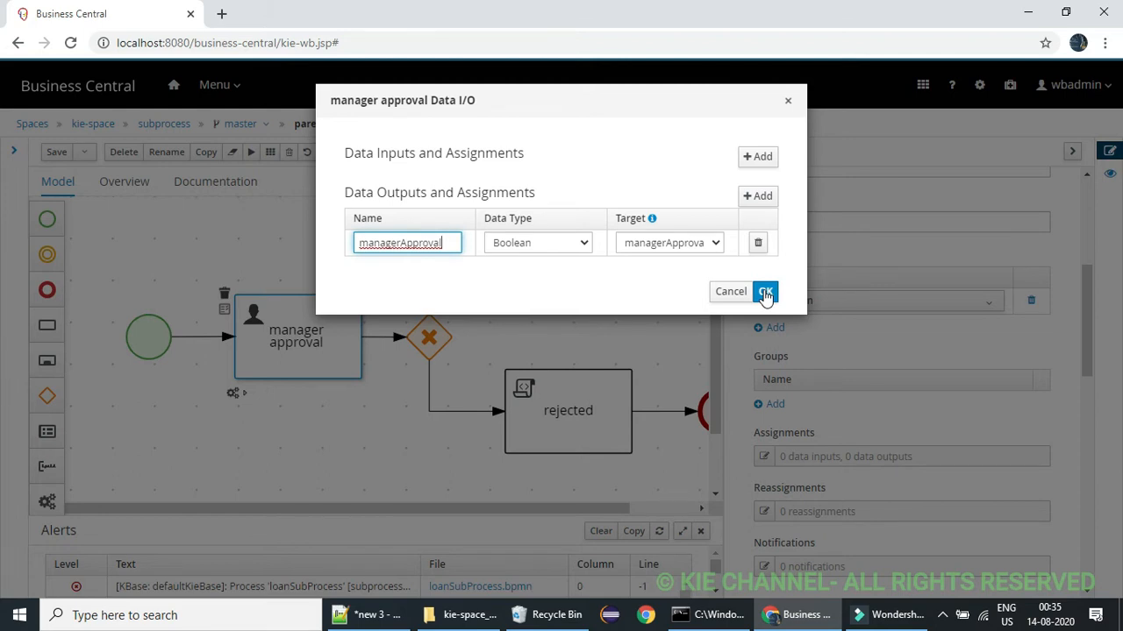
{"action": "left_click", "coordinate": [764, 293]}
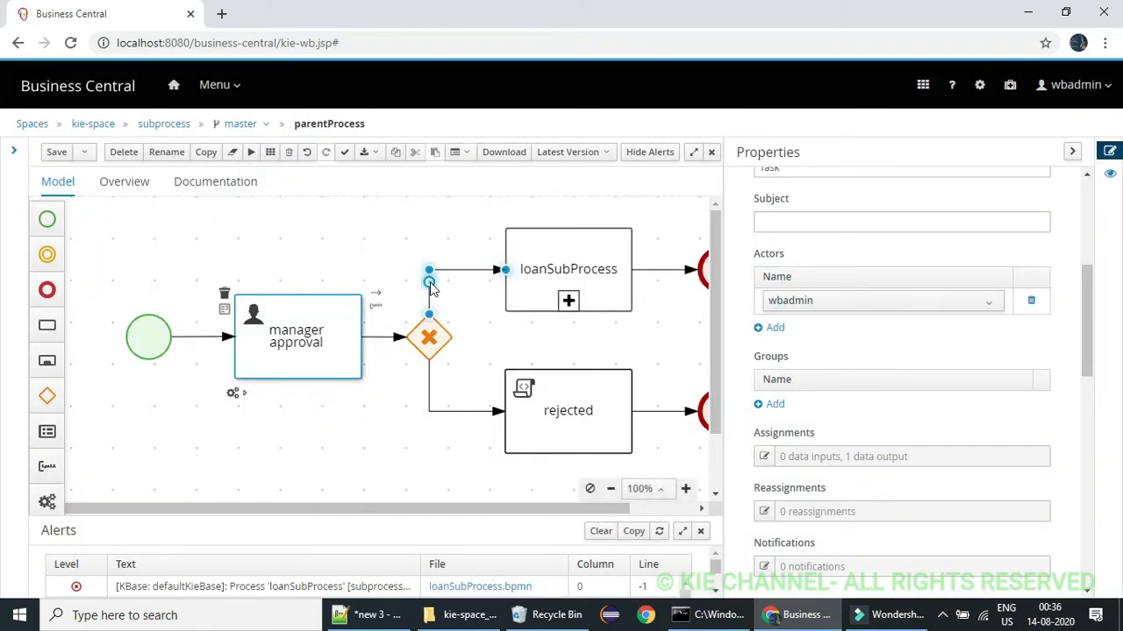
Set the condition on the sequence flow from the gateway to loanSubProcess to managerApproval Is true
{"action": "left_click", "coordinate": [430, 285]}
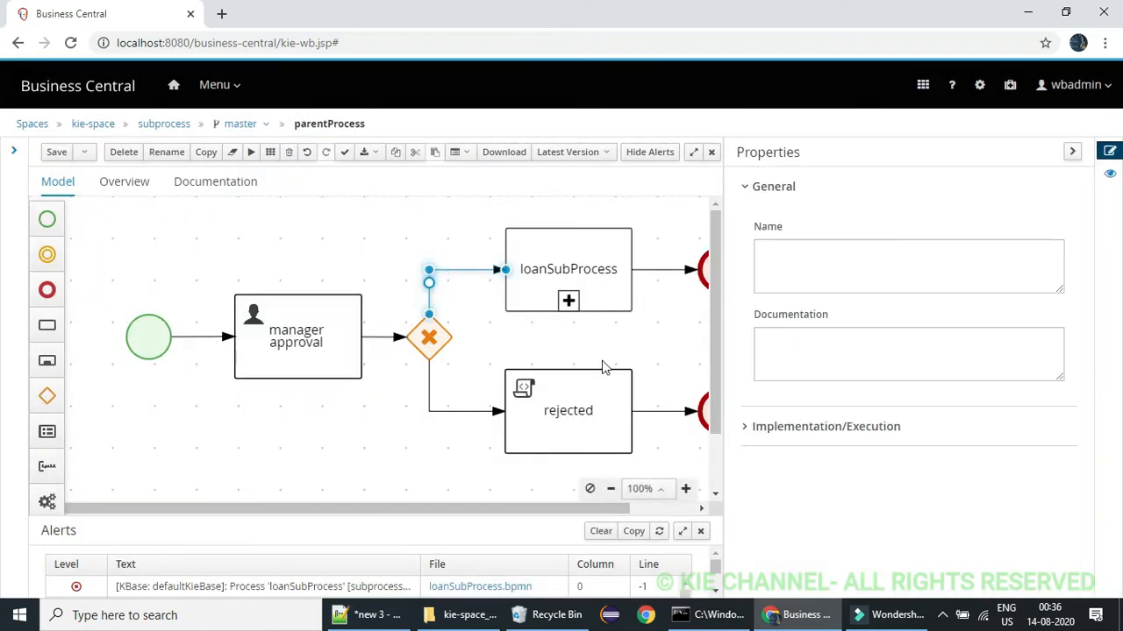
{"action": "left_click", "coordinate": [745, 429]}
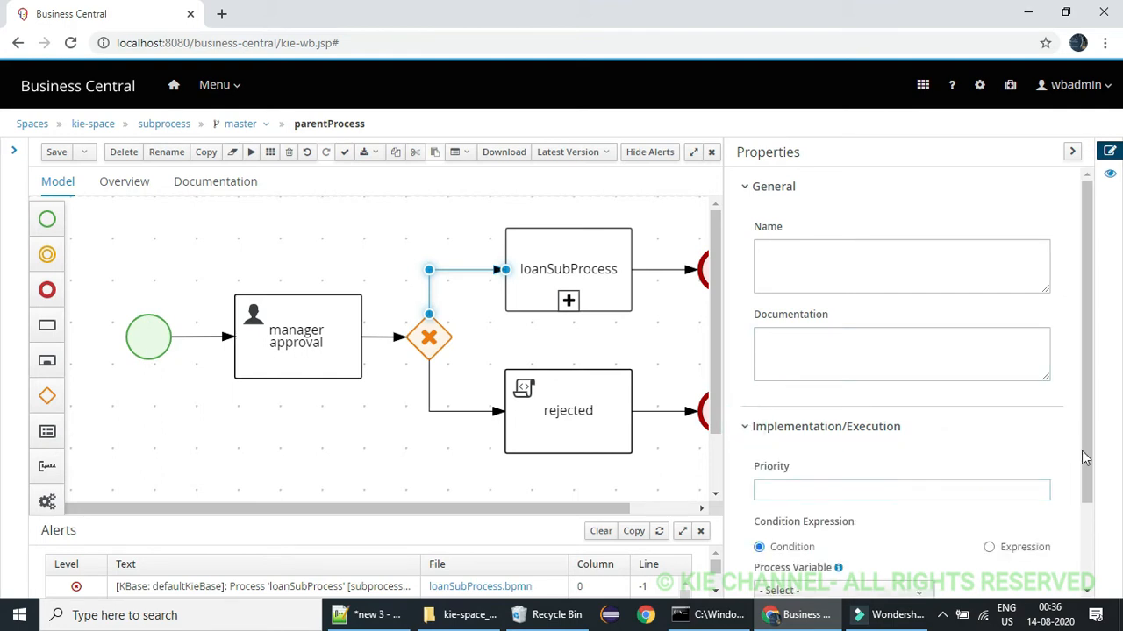
{"action": "left_click_drag", "start_coordinate": [1085, 458], "coordinate": [1087, 542]}
{"action": "left_click", "coordinate": [810, 482]}
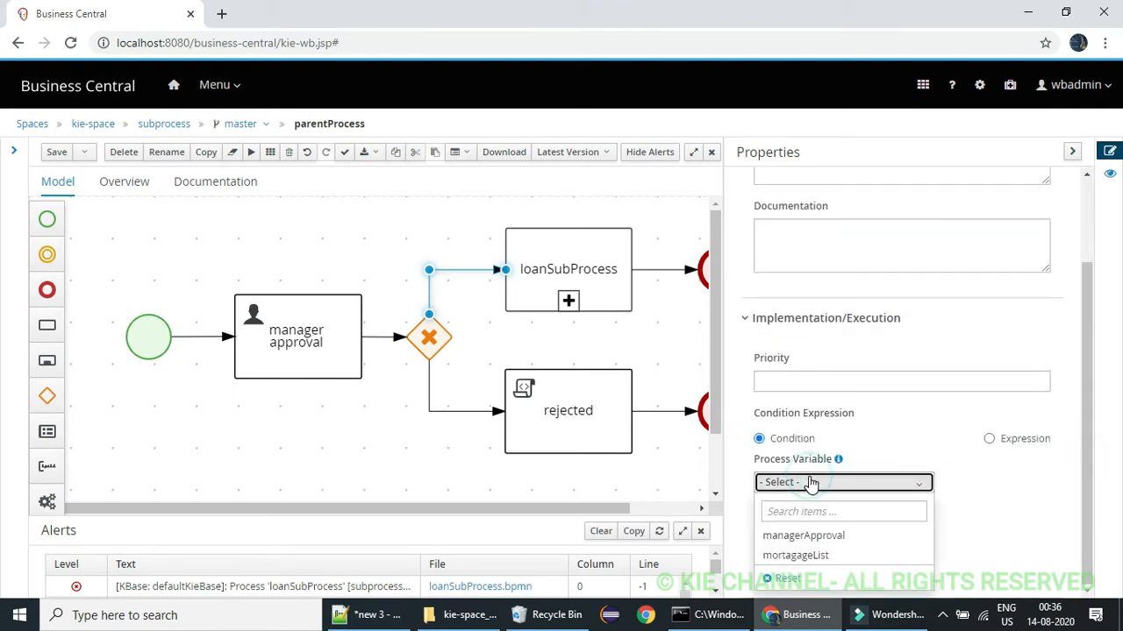
{"action": "left_click", "coordinate": [815, 535]}
{"action": "left_click", "coordinate": [821, 538]}
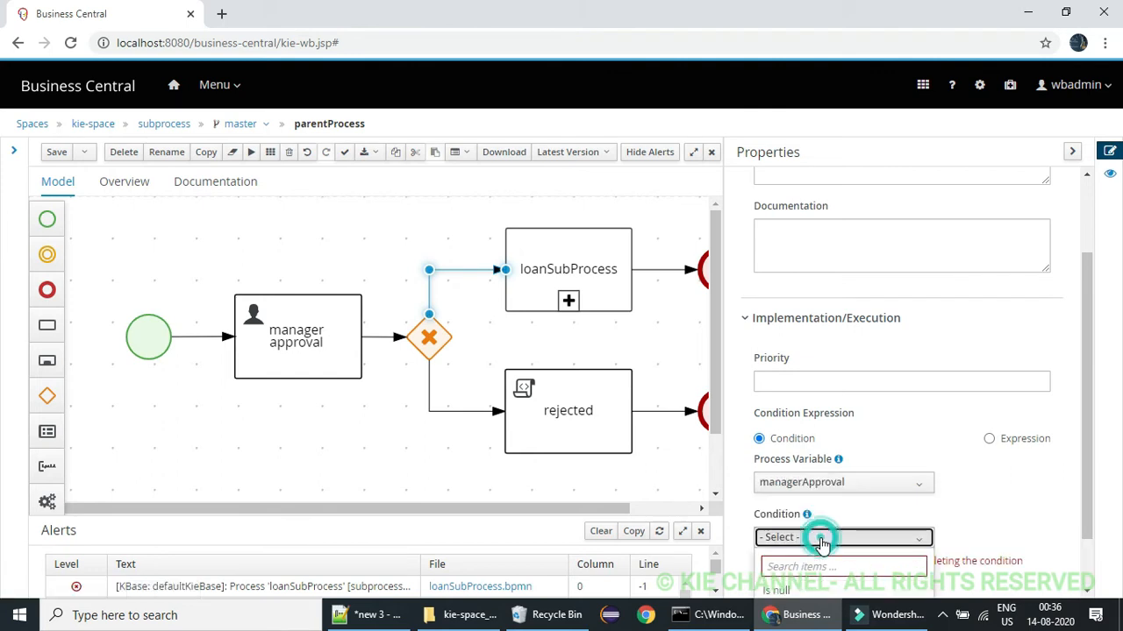
{"action": "left_click_drag", "start_coordinate": [1089, 458], "coordinate": [1099, 537]}
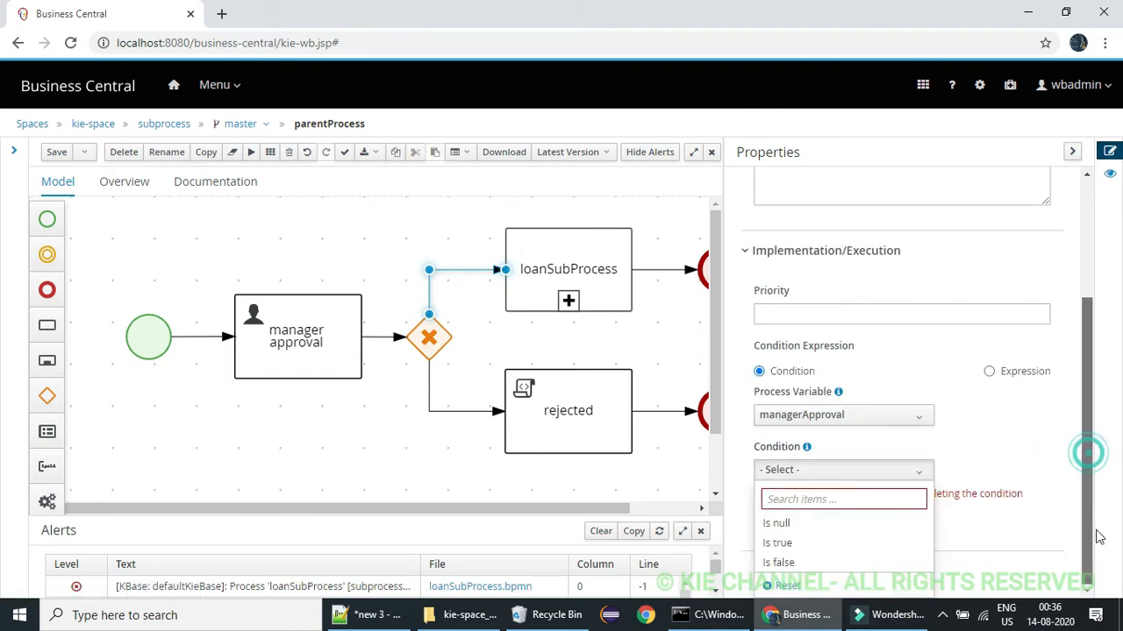
{"action": "left_click", "coordinate": [866, 542]}
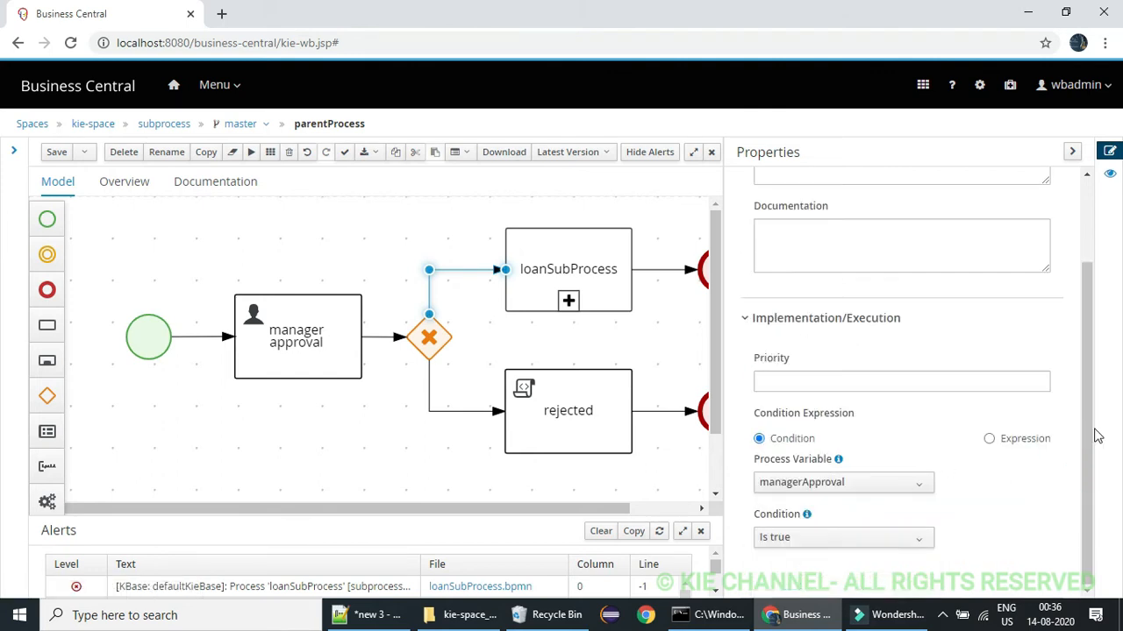
Set the condition on the sequence flow from the gateway to the rejected task to managerApproval Is false and save parentProcess
{"action": "left_click_drag", "start_coordinate": [1087, 429], "coordinate": [1080, 230]}
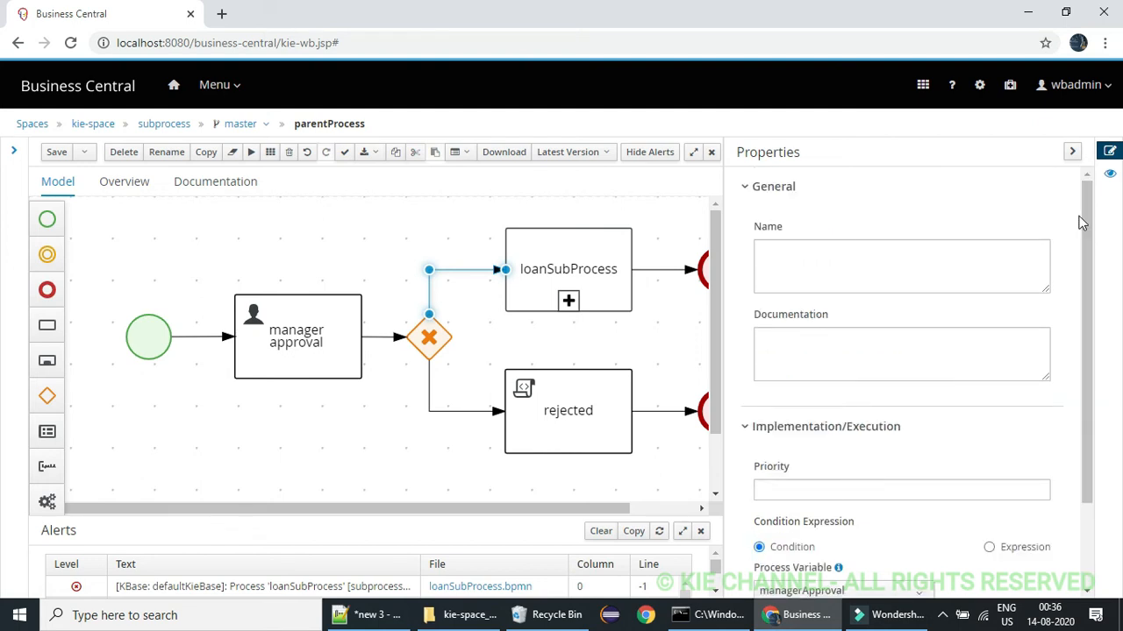
{"action": "left_click", "coordinate": [429, 387]}
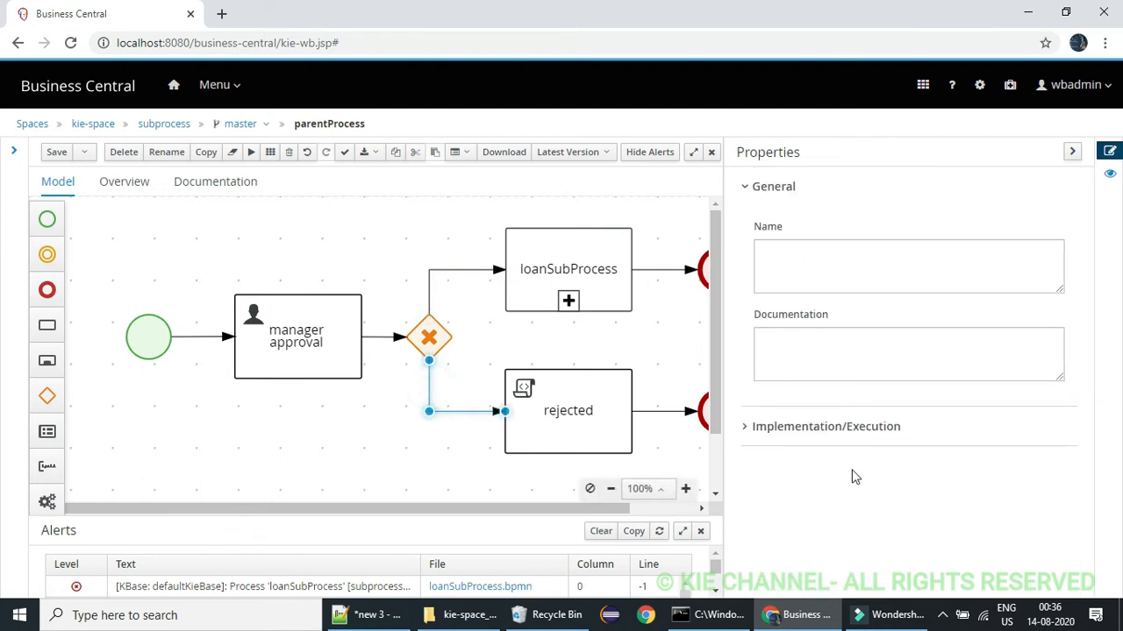
{"action": "left_click", "coordinate": [746, 427]}
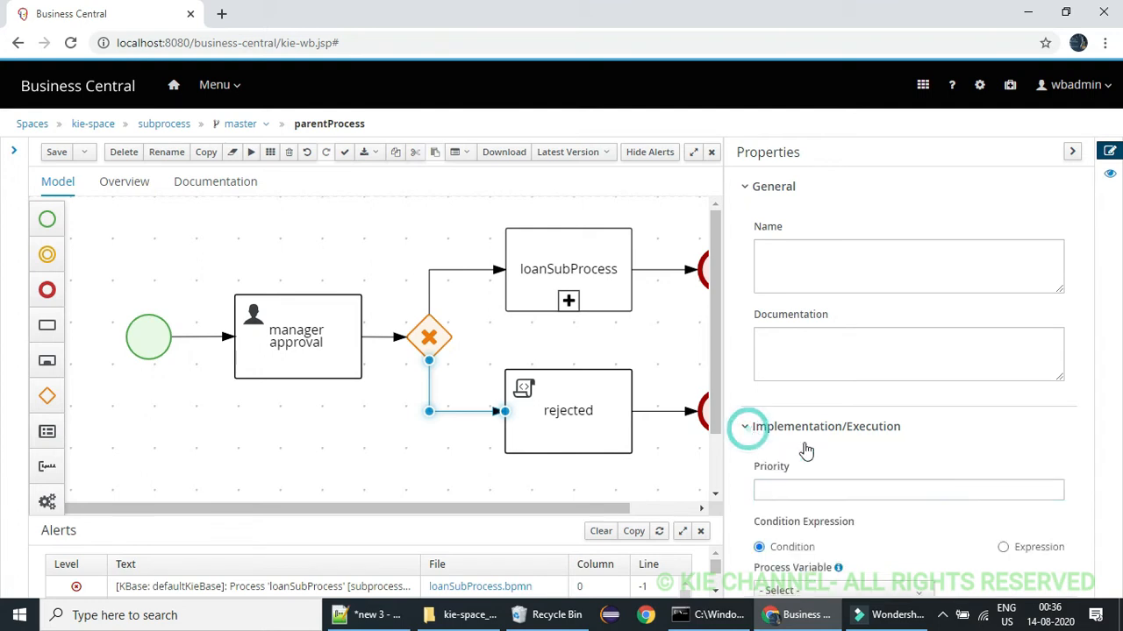
{"action": "left_click", "coordinate": [1080, 429]}
{"action": "left_click_drag", "start_coordinate": [1086, 448], "coordinate": [1103, 535]}
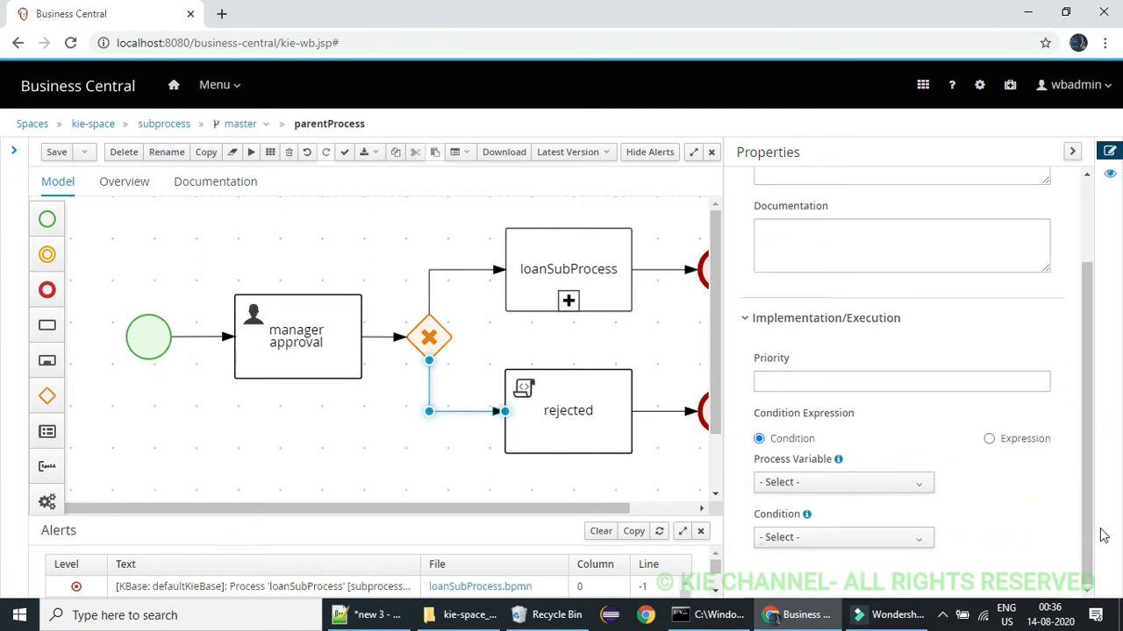
{"action": "left_click", "coordinate": [814, 485]}
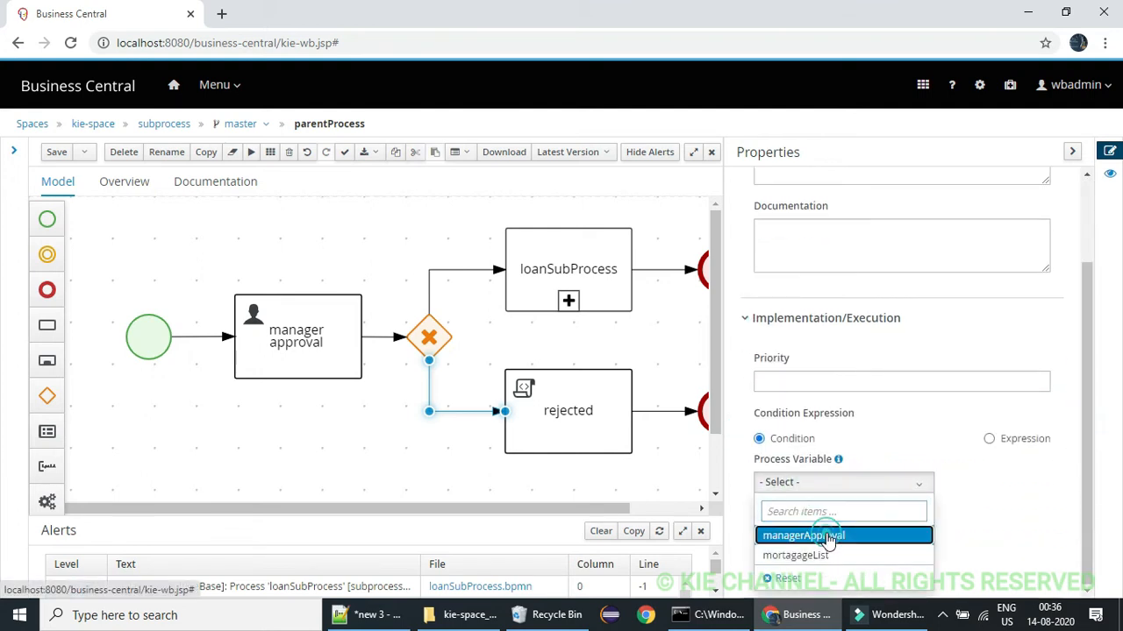
{"action": "left_click", "coordinate": [827, 537]}
{"action": "left_click", "coordinate": [834, 536]}
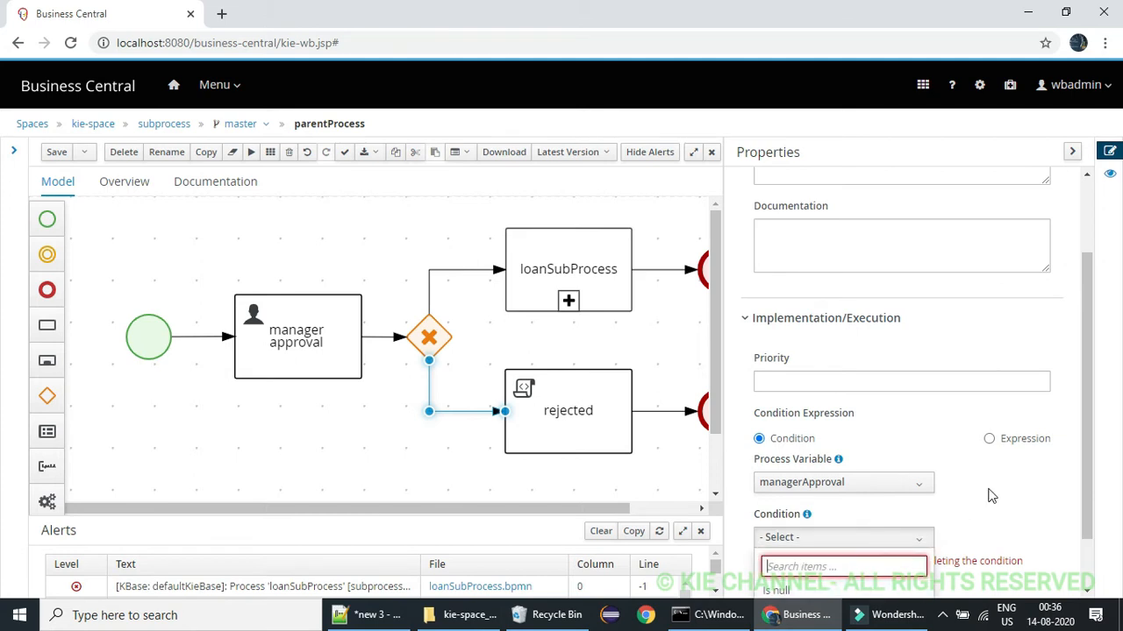
{"action": "left_click_drag", "start_coordinate": [1089, 445], "coordinate": [1093, 507]}
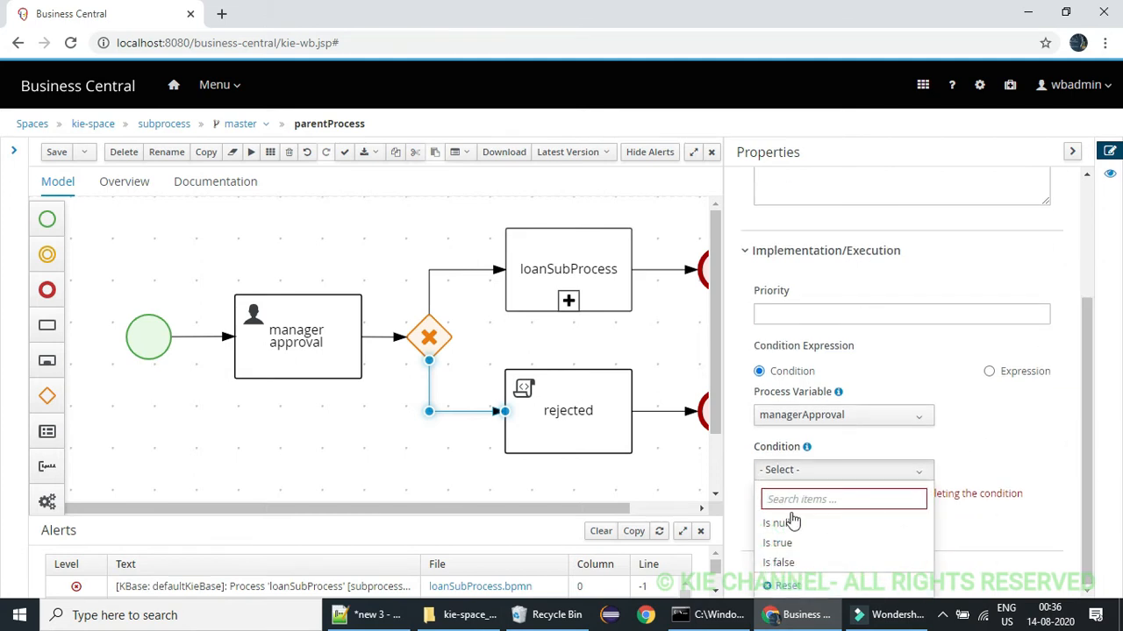
{"action": "left_click", "coordinate": [778, 562]}
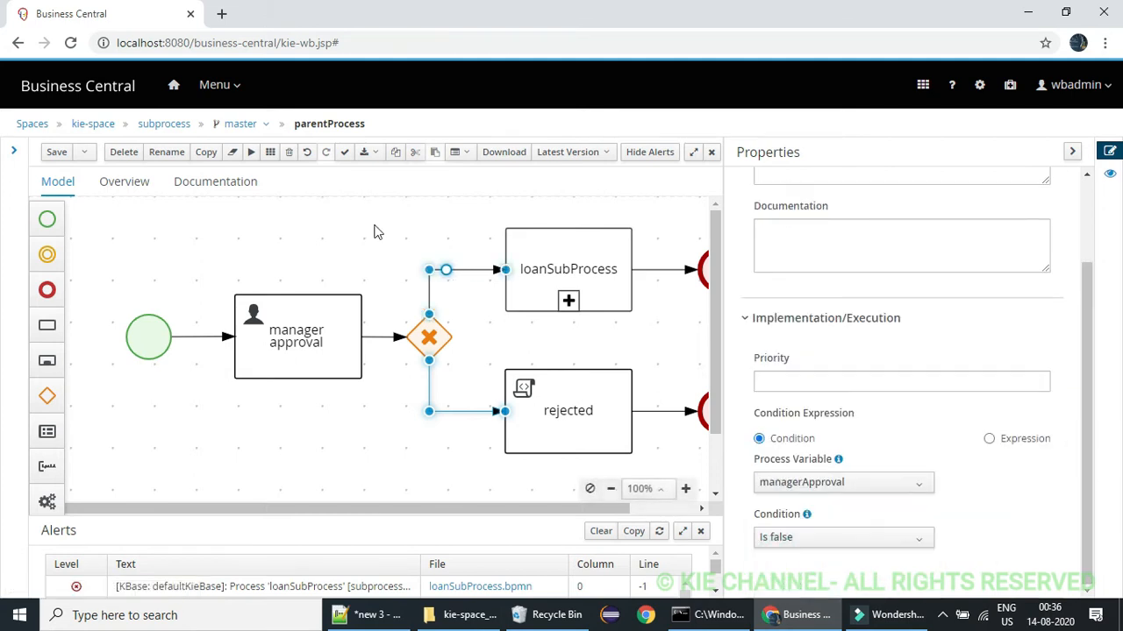
{"action": "left_click", "coordinate": [55, 152]}
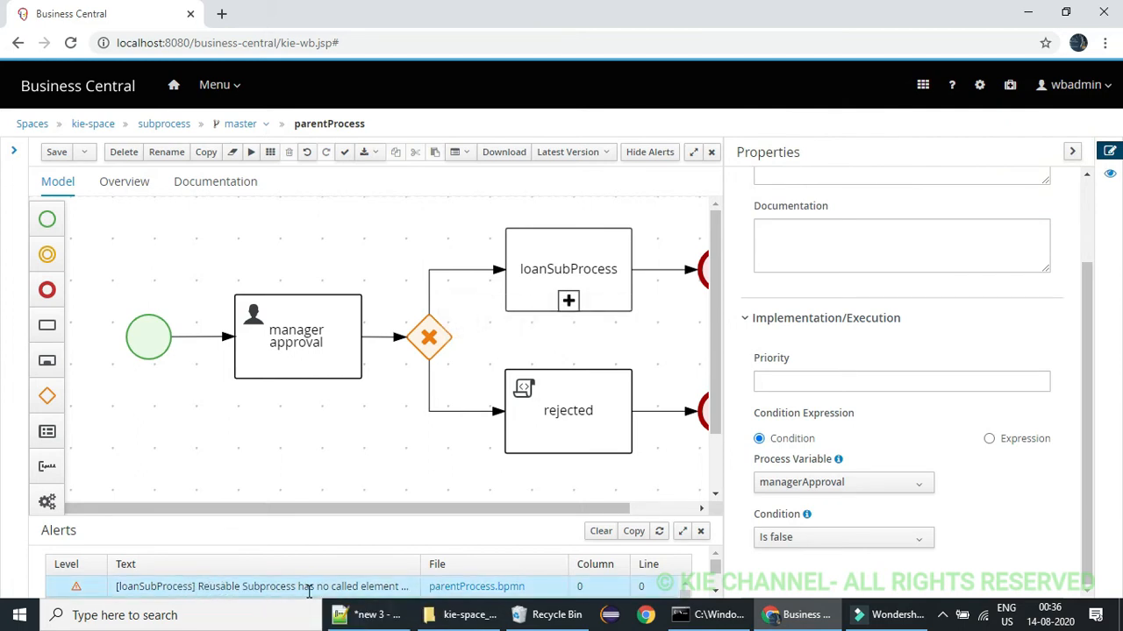
Set the called element of the loanSubProcess node in parentProcess to subprocess.loanSubProcess
{"action": "left_click", "coordinate": [538, 252]}
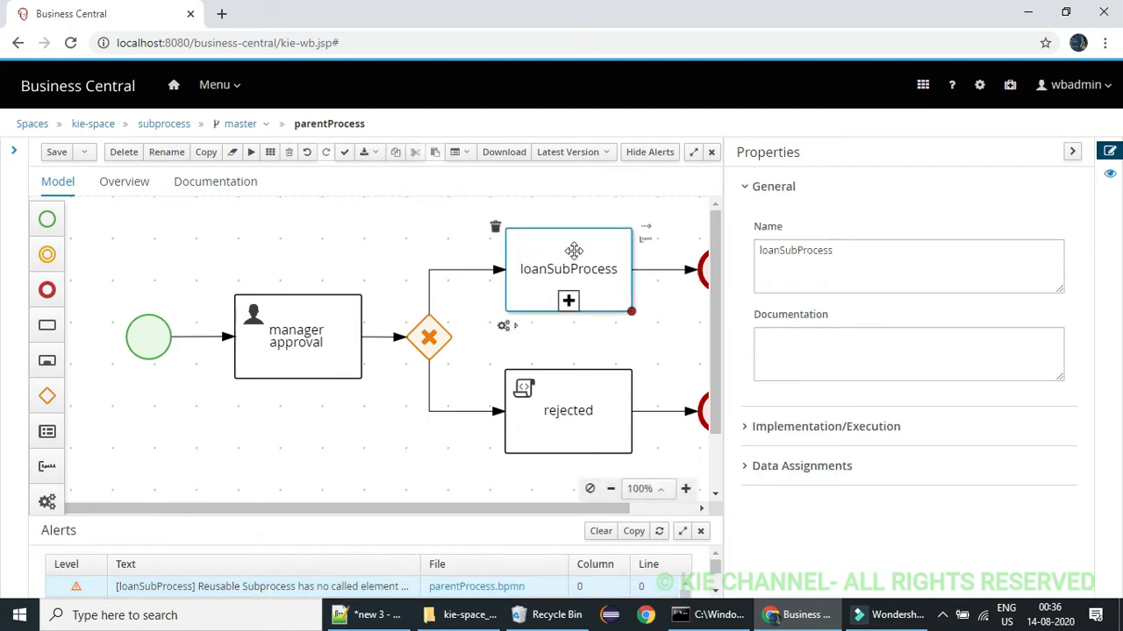
{"action": "left_click", "coordinate": [1072, 154]}
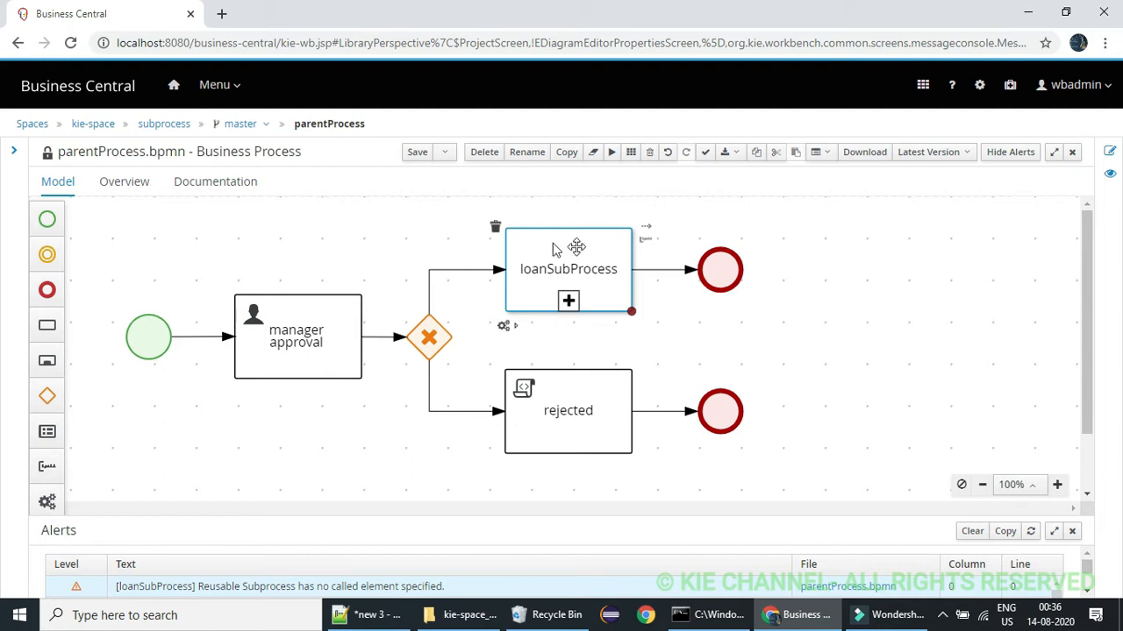
{"action": "left_click", "coordinate": [1109, 151]}
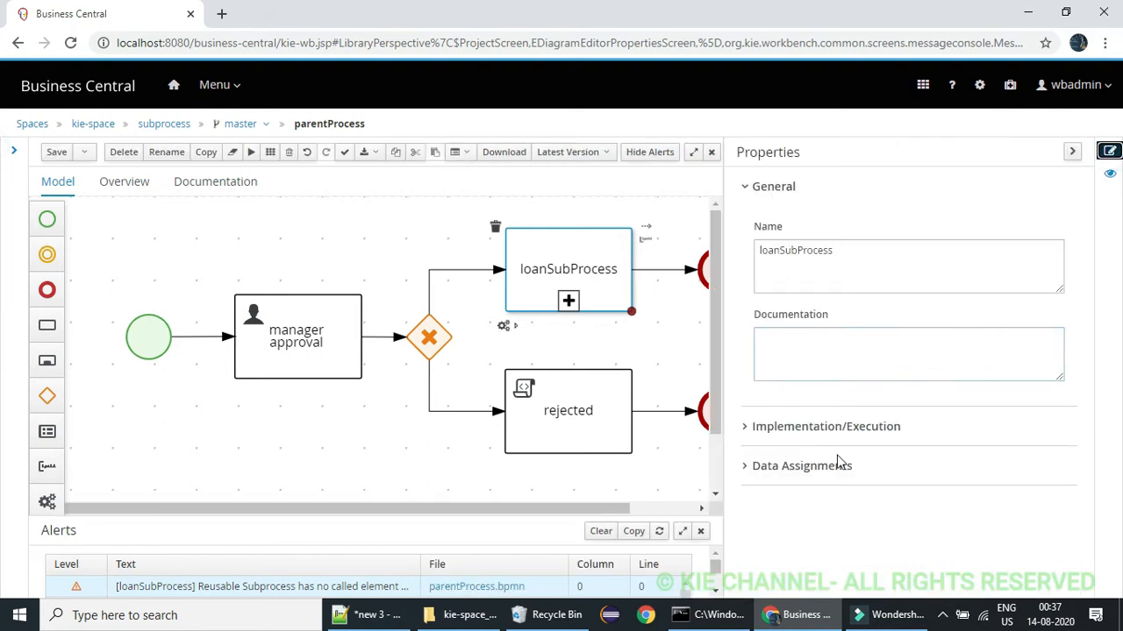
{"action": "left_click", "coordinate": [745, 427]}
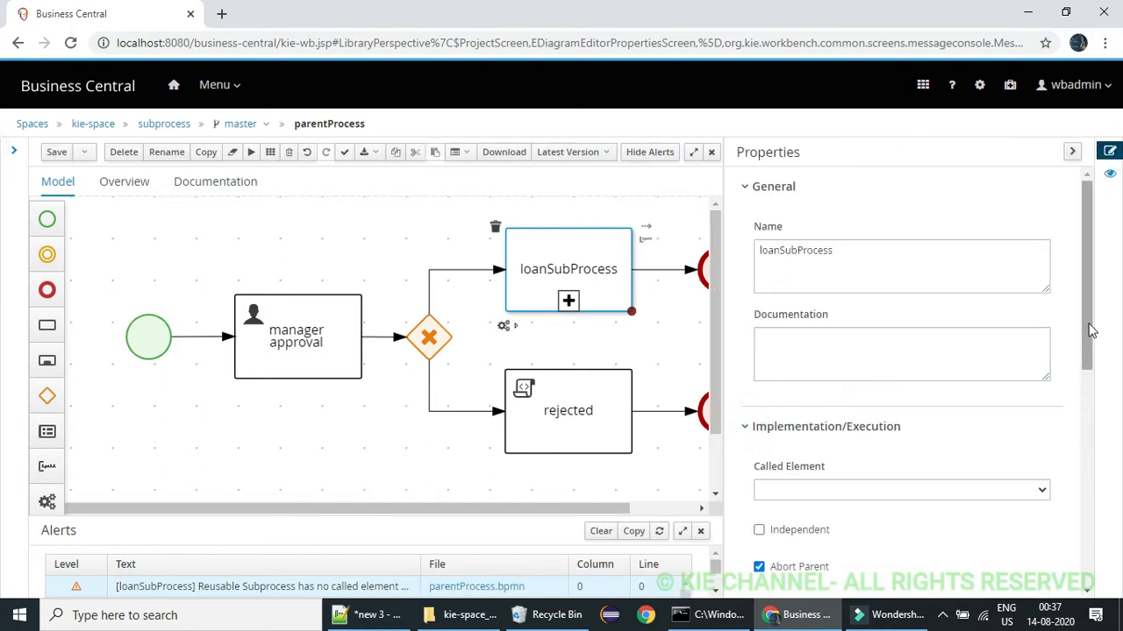
{"action": "left_click_drag", "start_coordinate": [1088, 322], "coordinate": [1088, 410]}
{"action": "left_click", "coordinate": [1044, 297]}
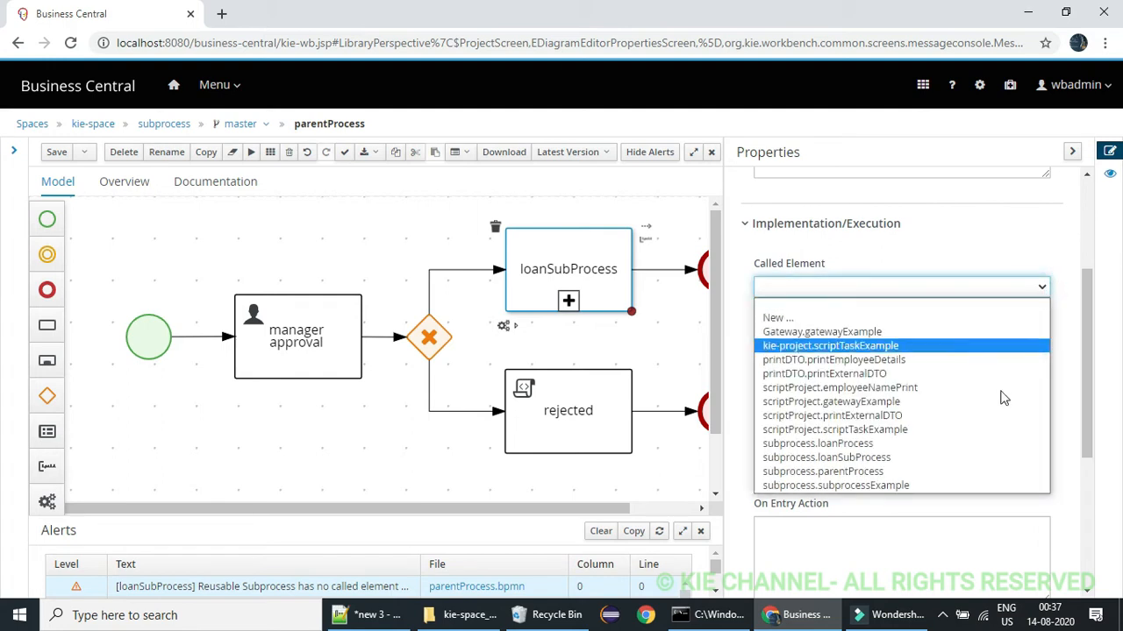
{"action": "left_click", "coordinate": [954, 458]}
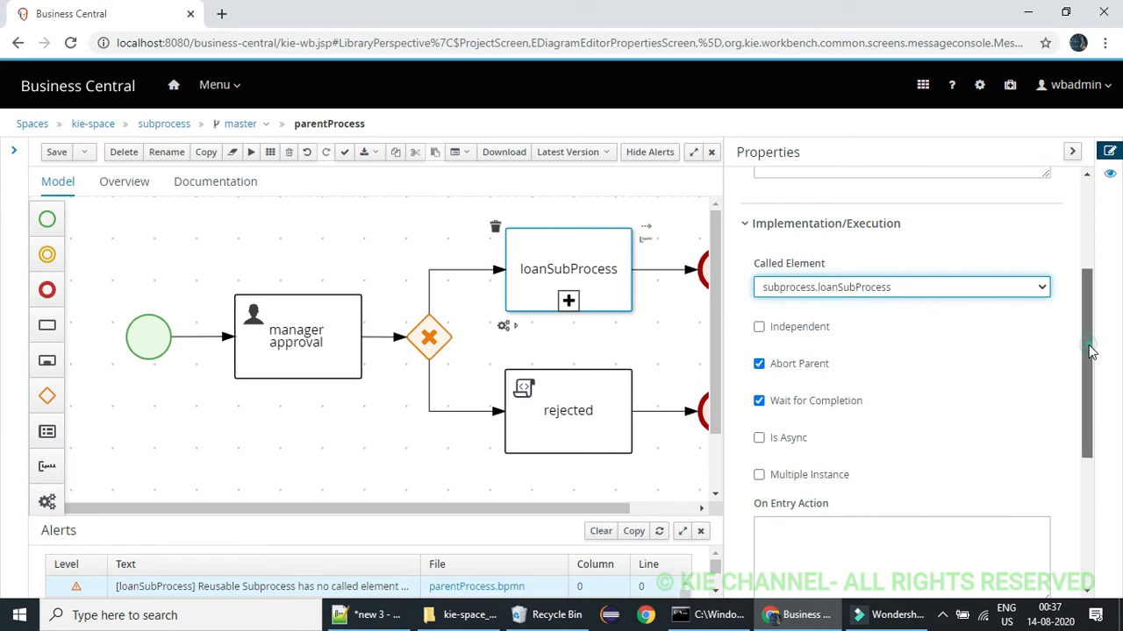
{"action": "left_click_drag", "start_coordinate": [1088, 355], "coordinate": [1087, 282]}
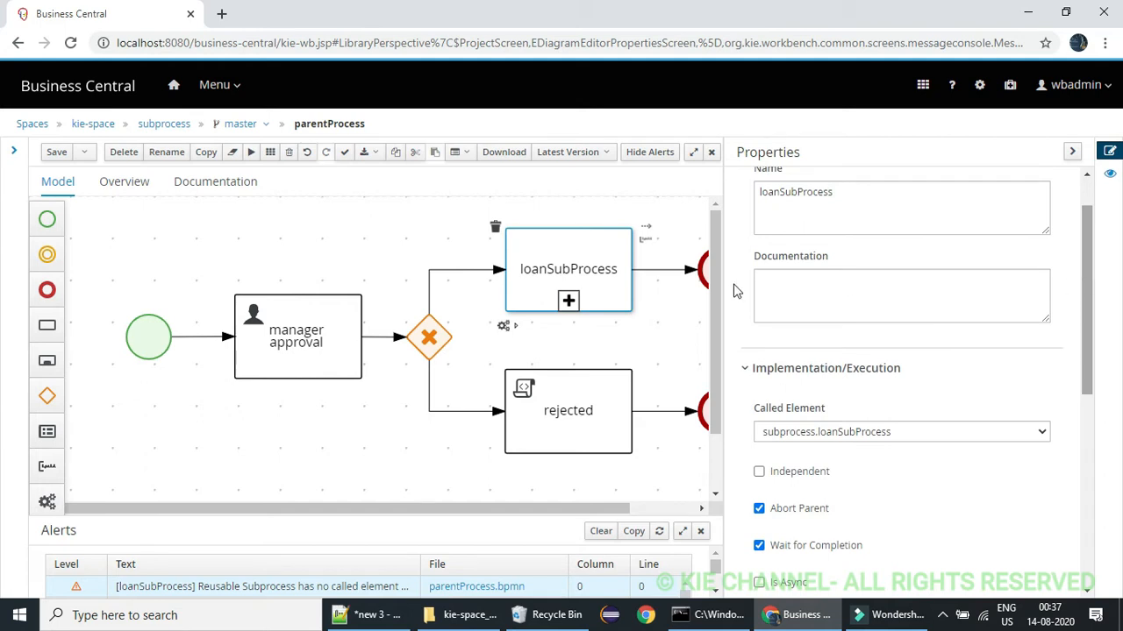
Add an Object data input named mortagageList to the loanSubProcess node, sourced from the mortagageList process variable, and save parentProcess
{"action": "left_click_drag", "start_coordinate": [1093, 328], "coordinate": [1092, 556]}
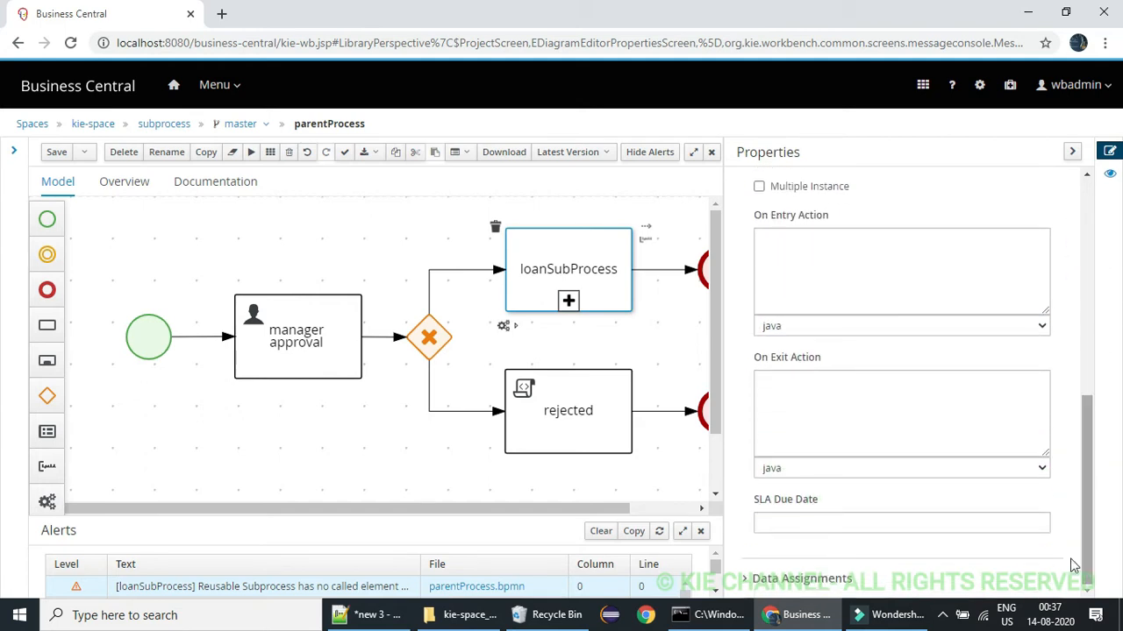
{"action": "left_click", "coordinate": [748, 584]}
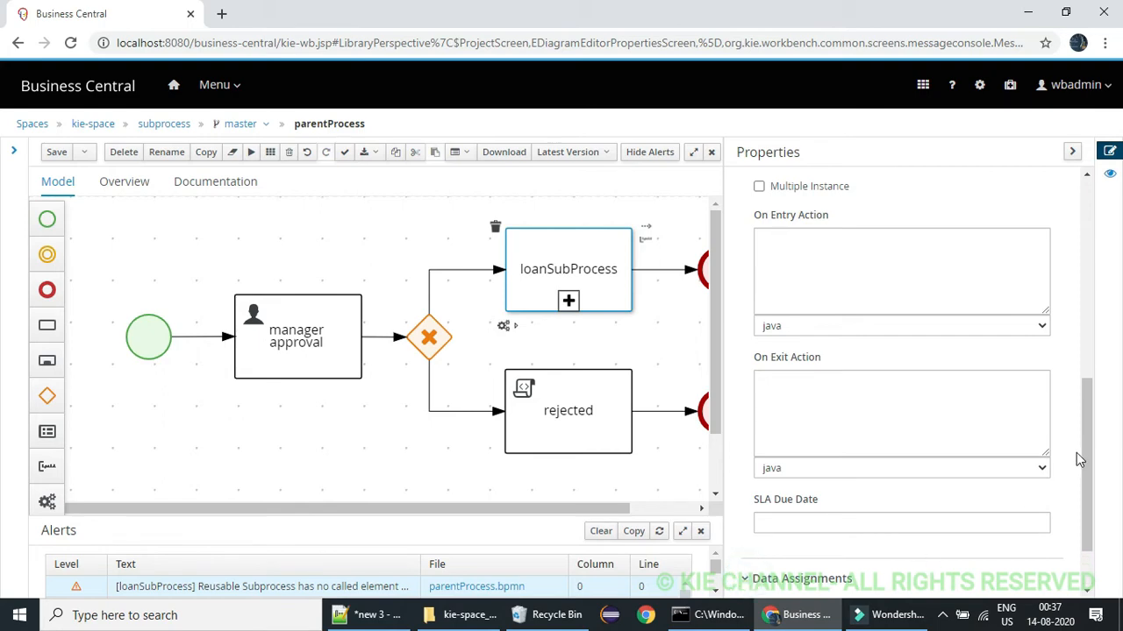
{"action": "left_click_drag", "start_coordinate": [1081, 426], "coordinate": [1090, 531]}
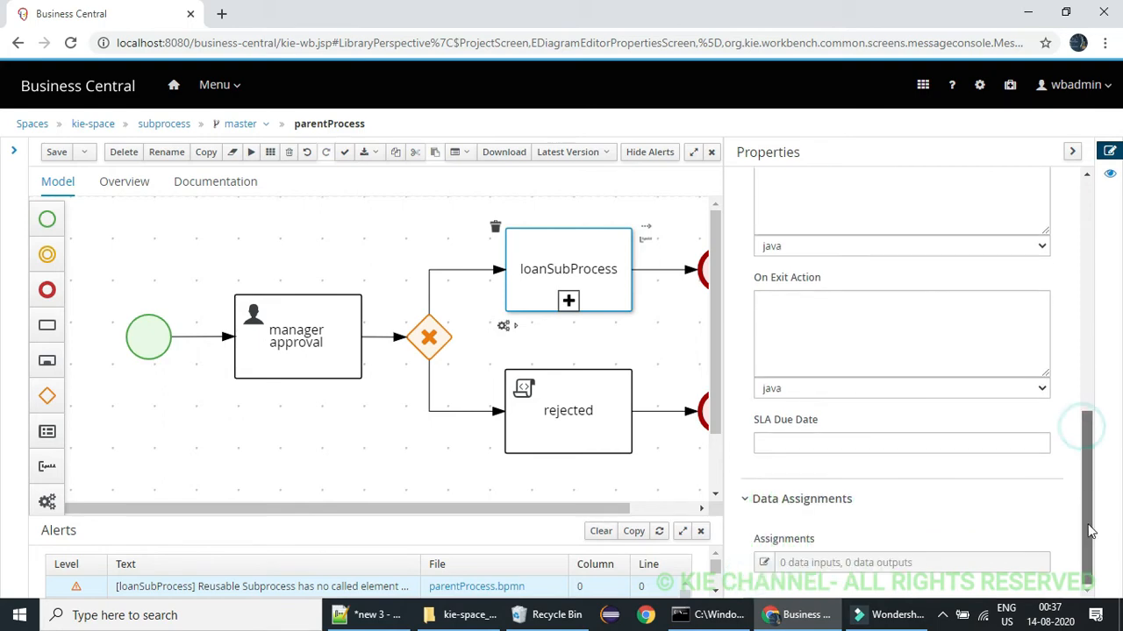
{"action": "left_click", "coordinate": [763, 563]}
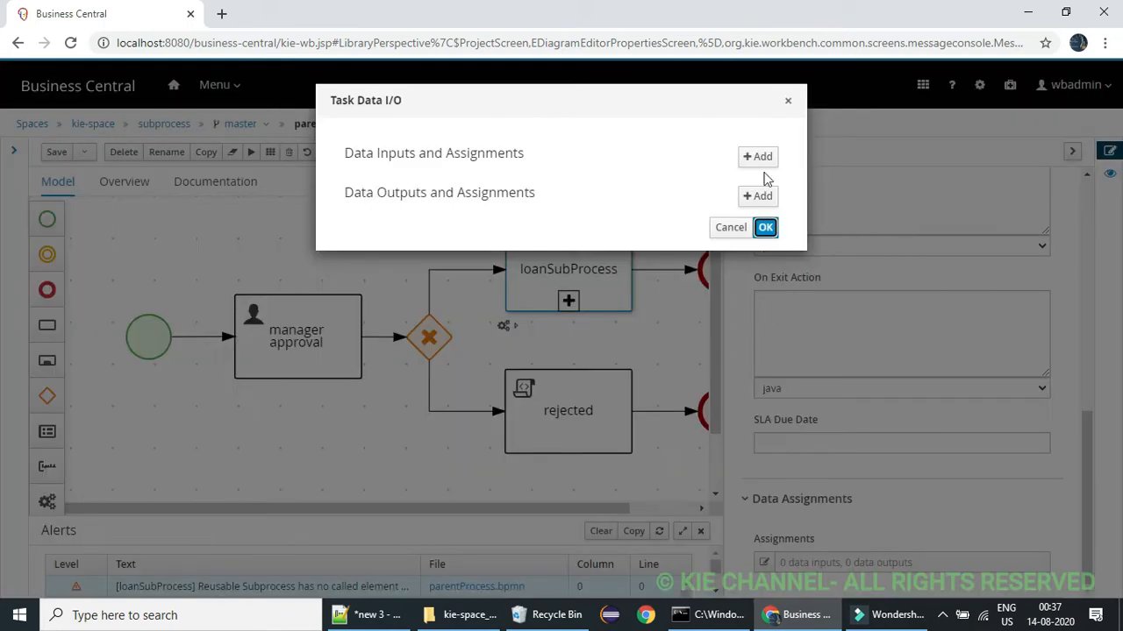
{"action": "left_click", "coordinate": [759, 158]}
{"action": "left_click", "coordinate": [710, 203]}
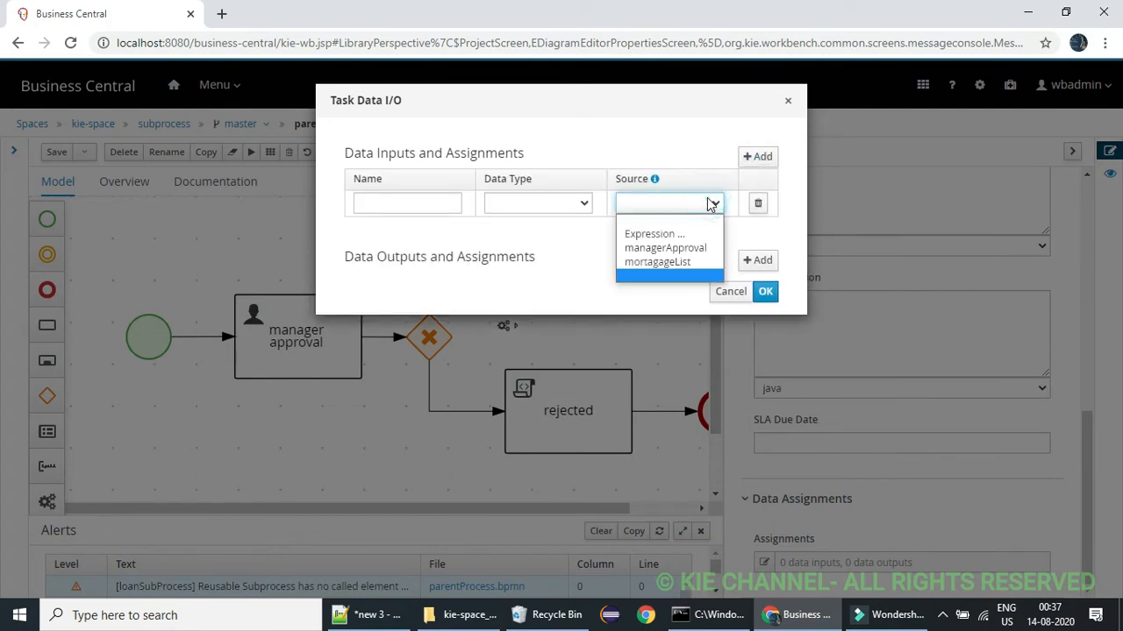
{"action": "left_click", "coordinate": [666, 260]}
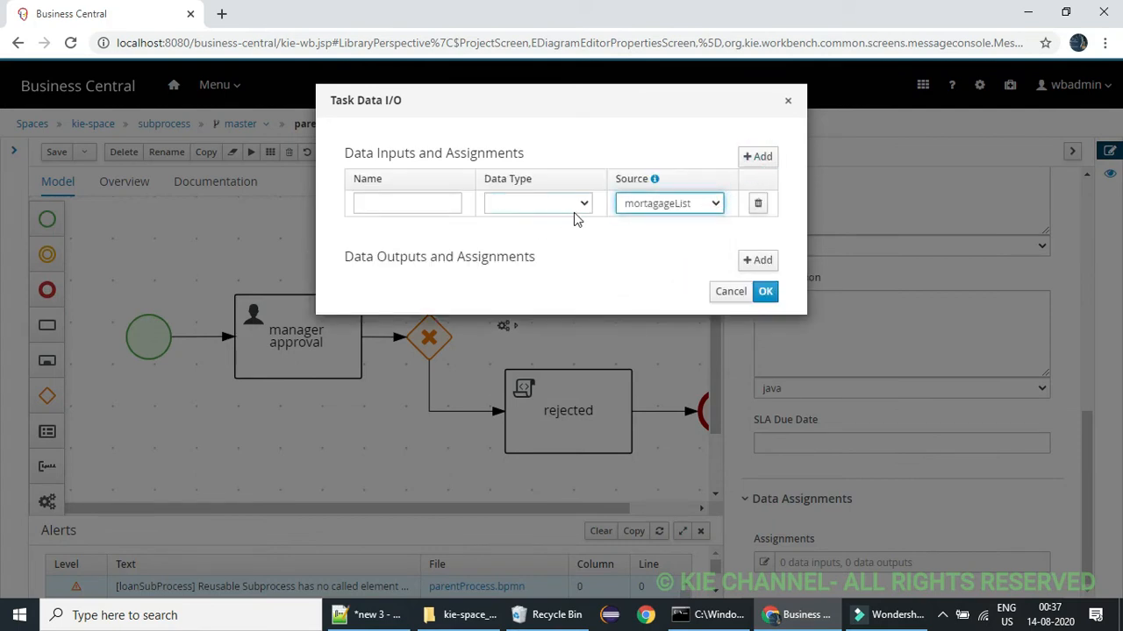
{"action": "left_click", "coordinate": [420, 208]}
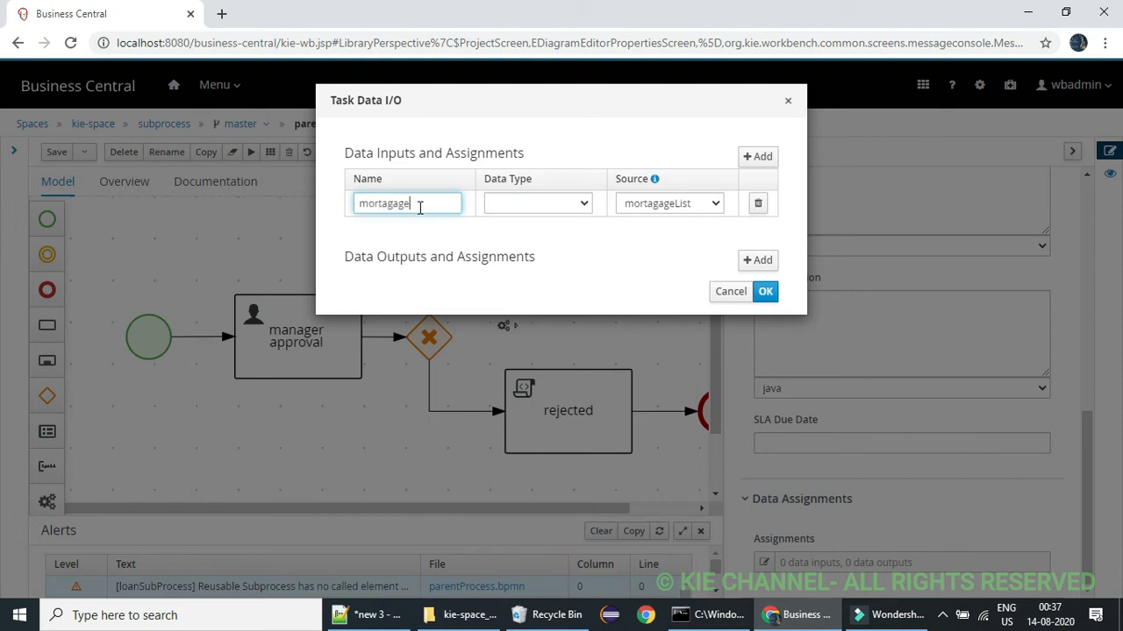
{"action": "type", "text": "mortagageList"}
{"action": "left_click", "coordinate": [515, 207]}
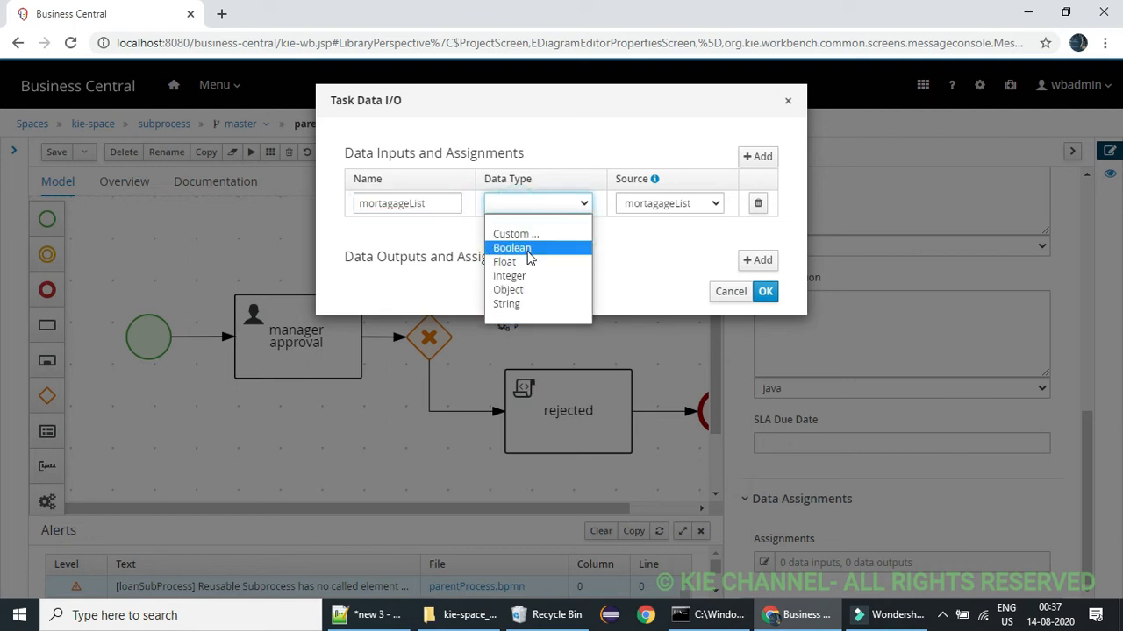
{"action": "left_click", "coordinate": [510, 290]}
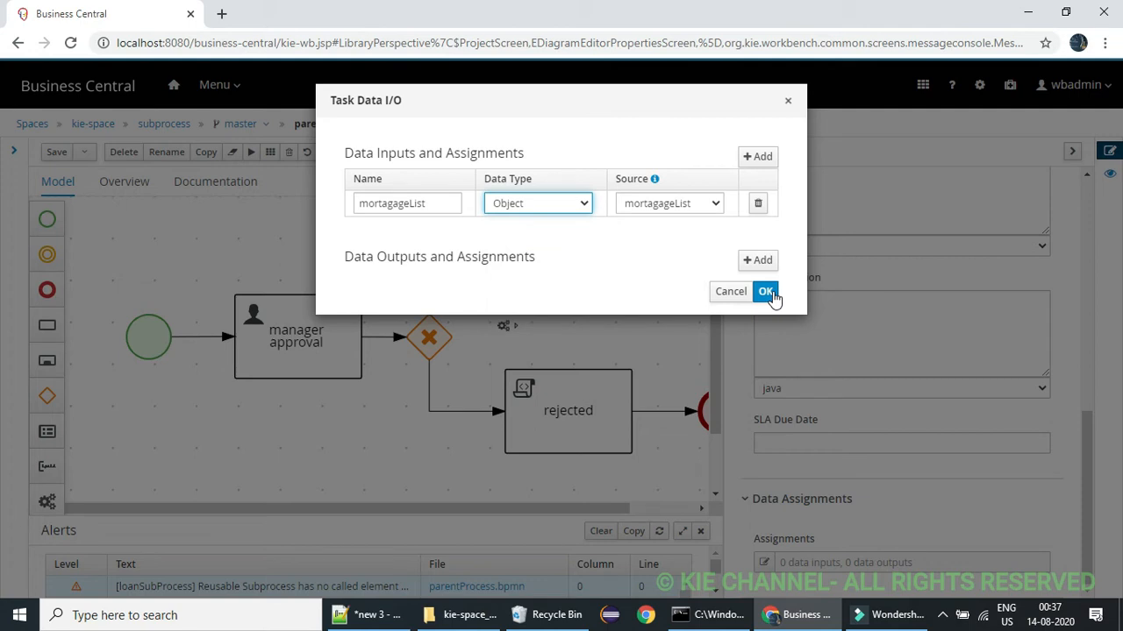
{"action": "left_click", "coordinate": [766, 292]}
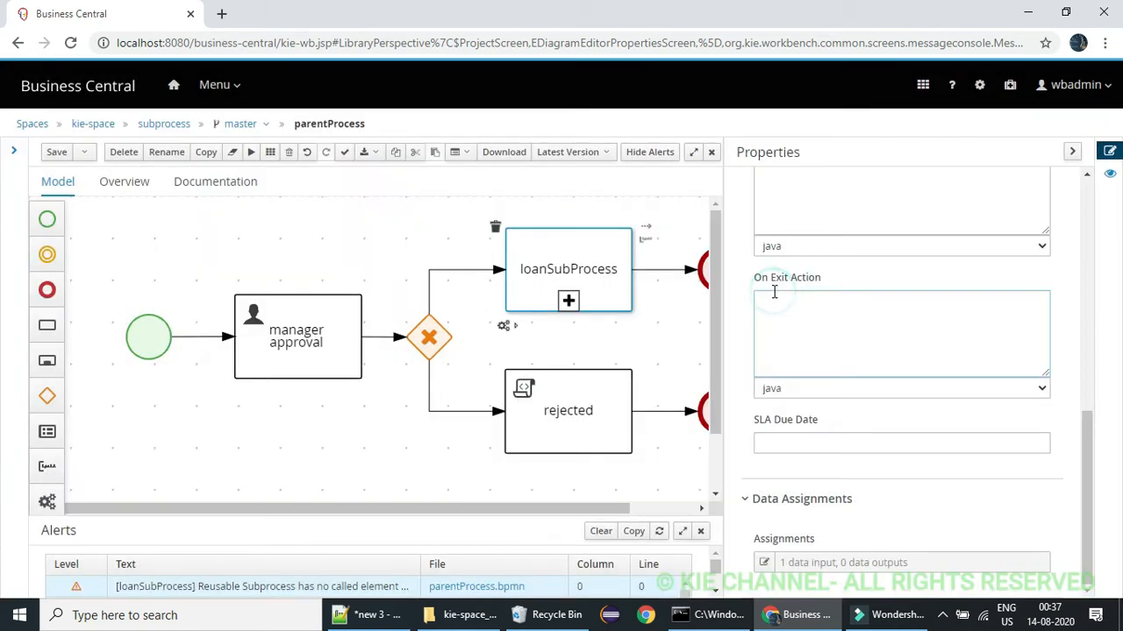
{"action": "left_click", "coordinate": [673, 330]}
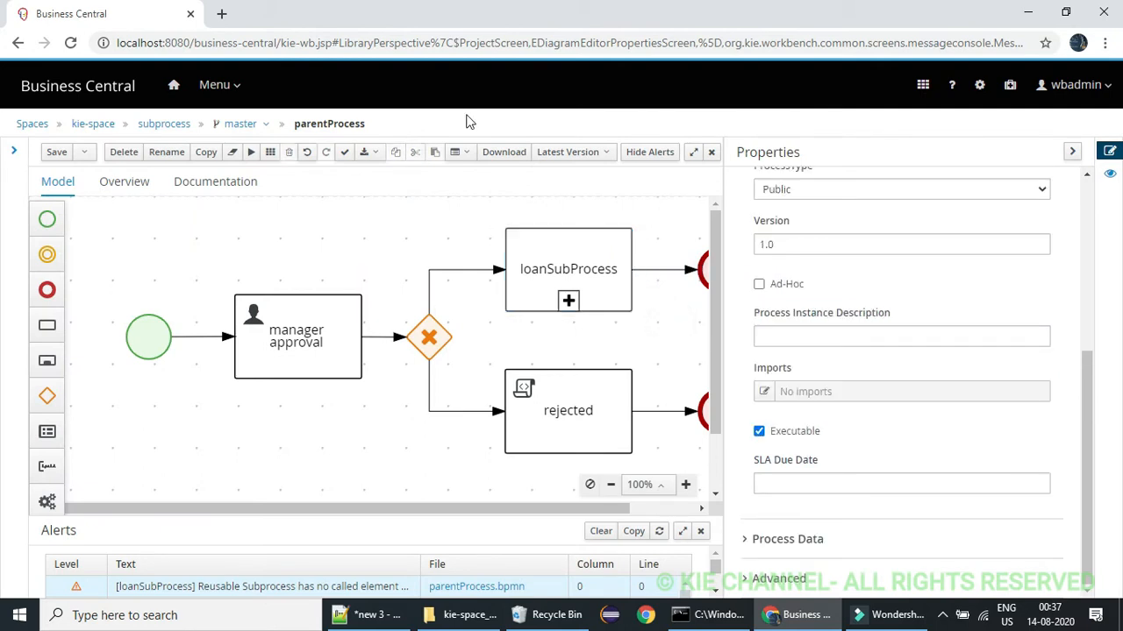
{"action": "left_click", "coordinate": [58, 154]}
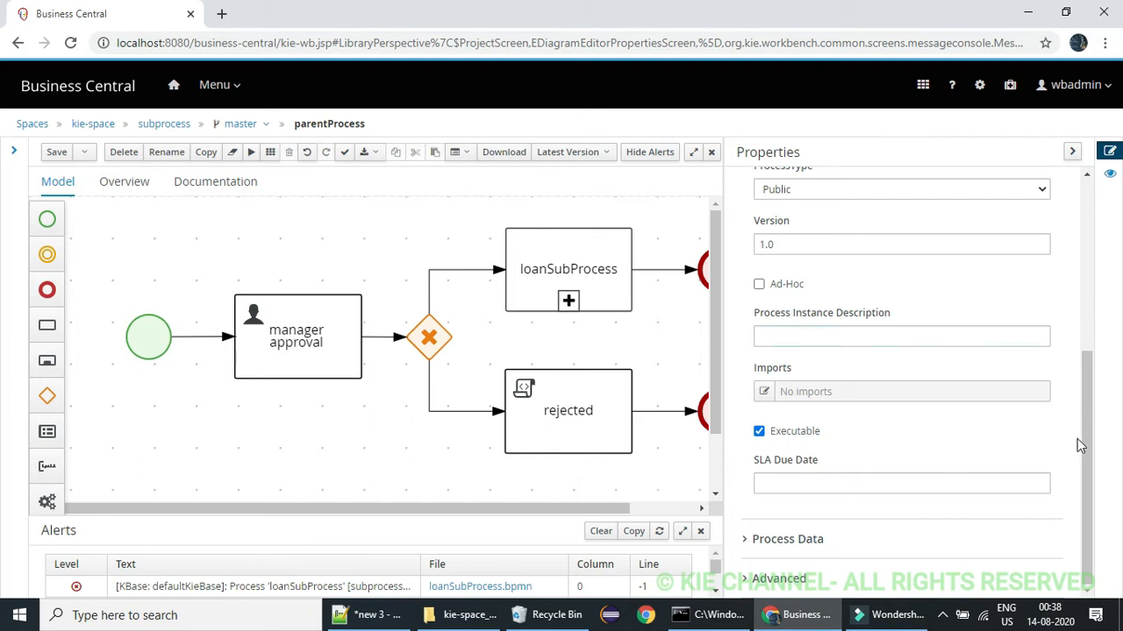
Open the On Entry Action of the loanSubProcess node for editing in its implementation properties
{"action": "mouse_move", "coordinate": [1090, 431]}
{"action": "left_mouse_down"}
{"action": "mouse_move", "coordinate": [1093, 368]}
{"action": "mouse_move", "coordinate": [1093, 453]}
{"action": "left_mouse_up"}
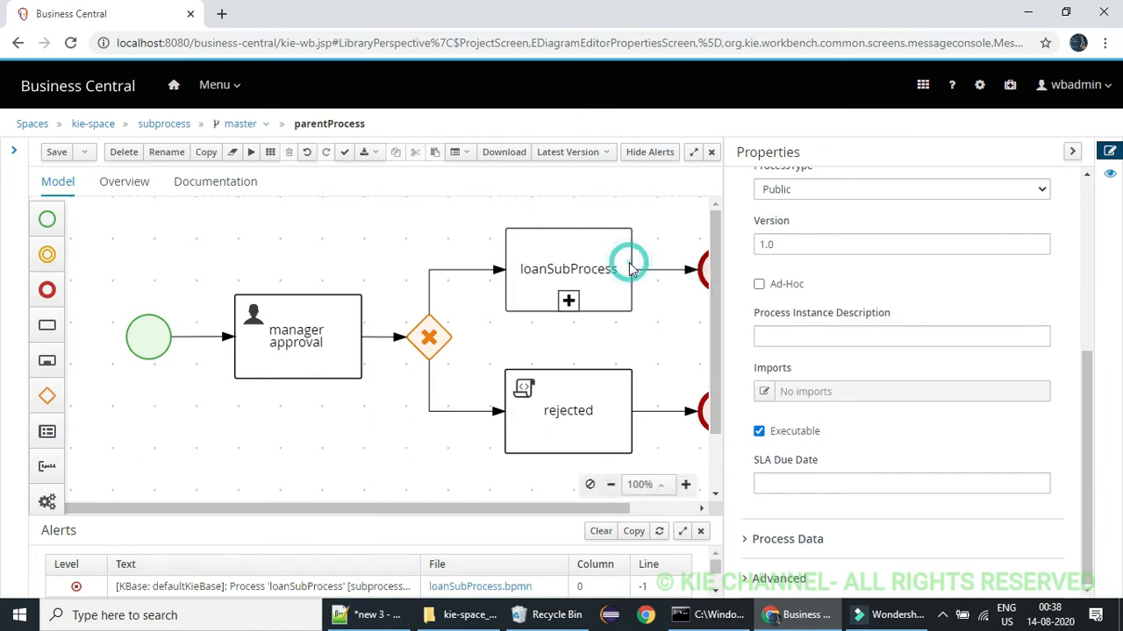
{"action": "left_click", "coordinate": [606, 249]}
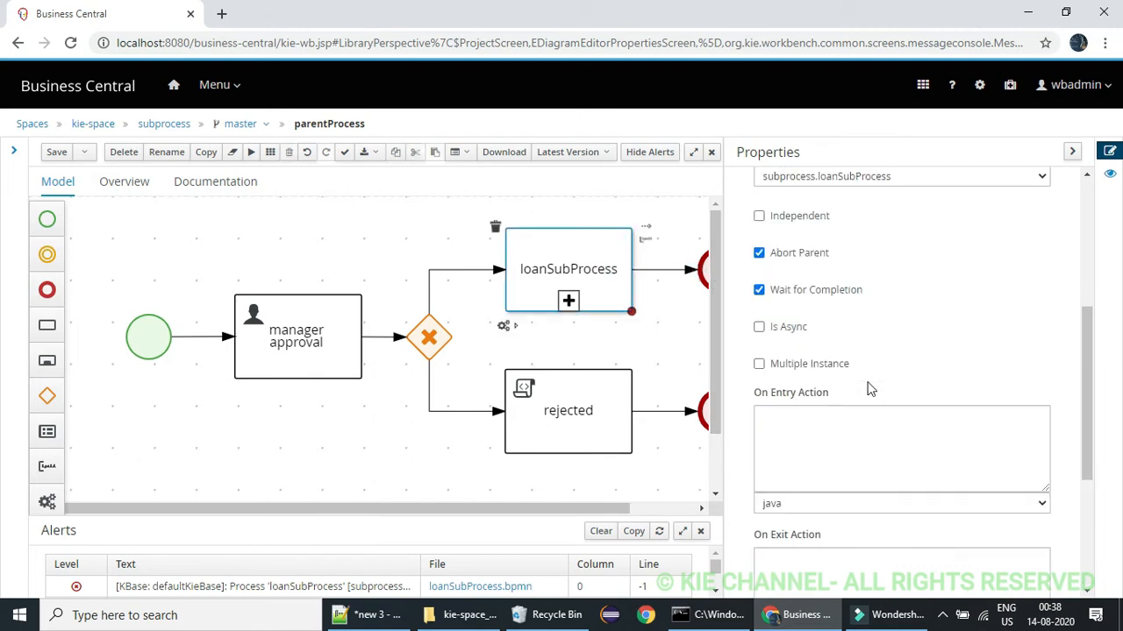
{"action": "scroll", "coordinate": [1093, 433], "scroll_direction": "up", "scroll_amount": 2}
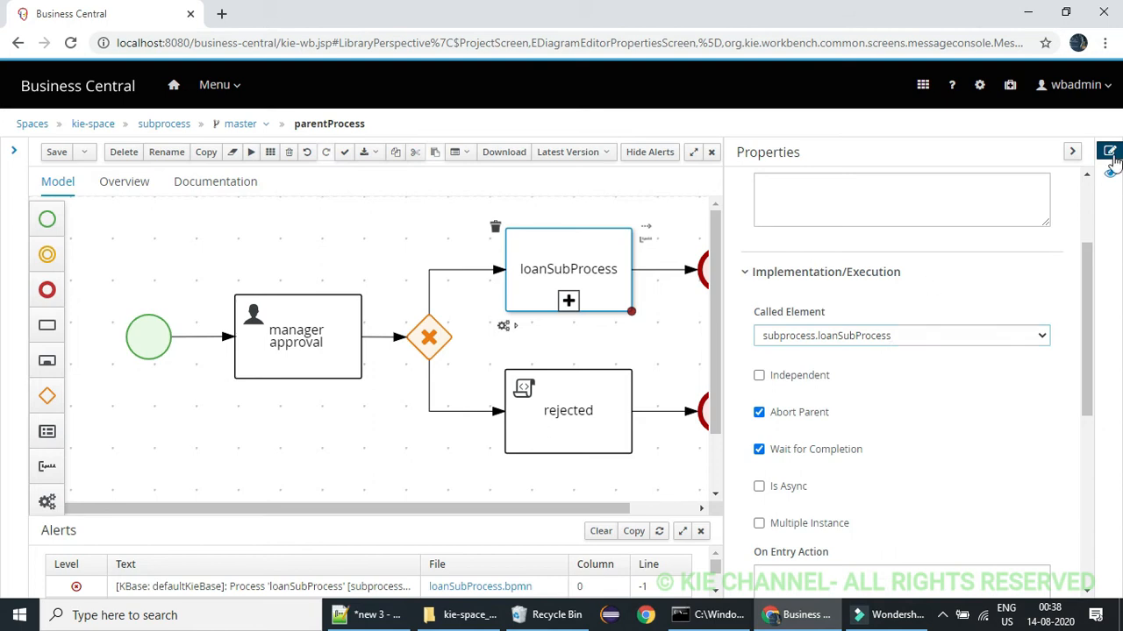
{"action": "left_click", "coordinate": [1072, 152]}
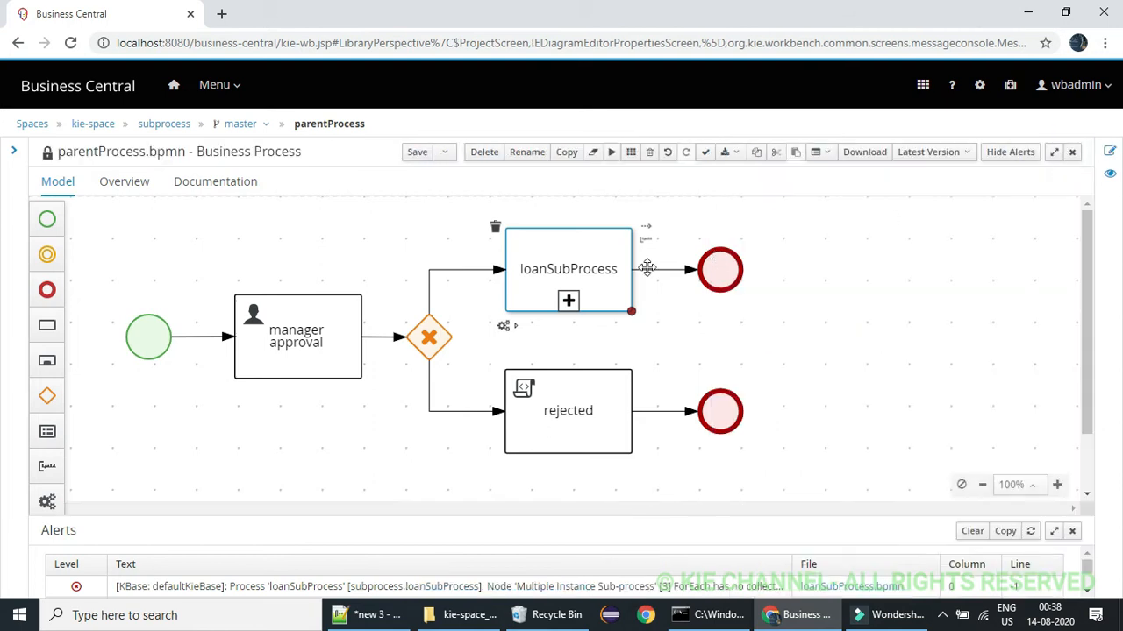
{"action": "left_click", "coordinate": [1110, 153]}
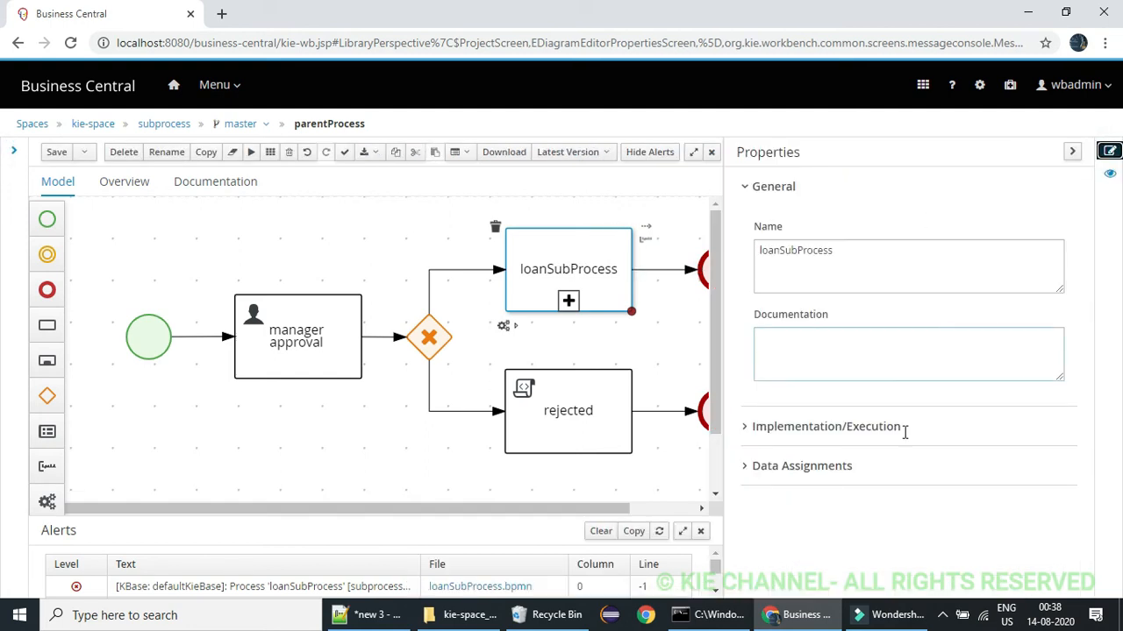
{"action": "left_click", "coordinate": [750, 434]}
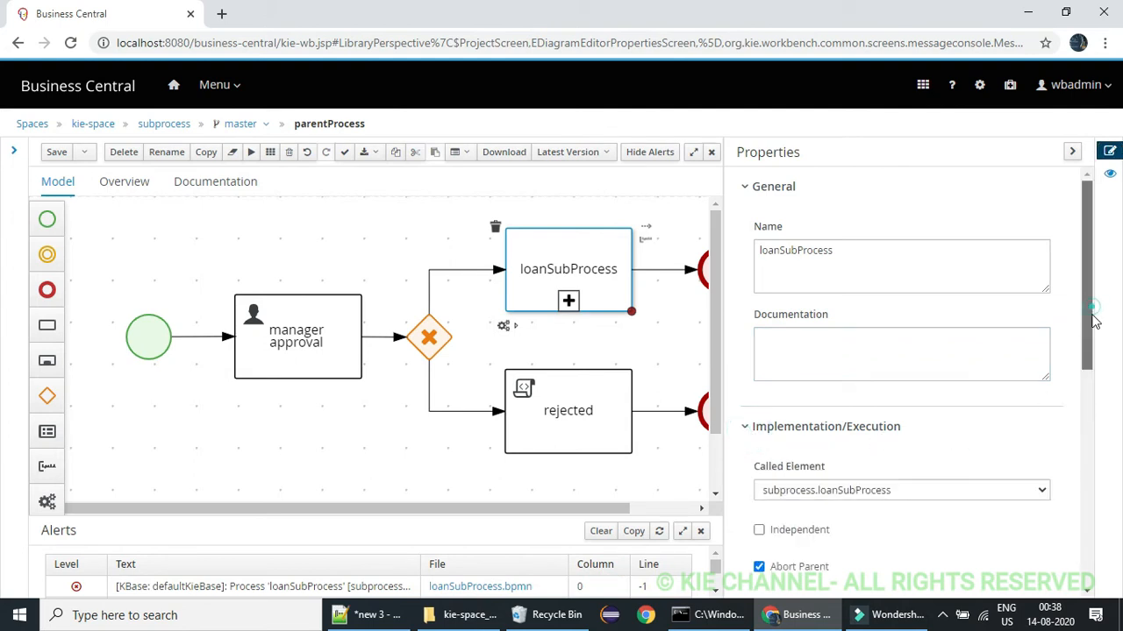
{"action": "left_click_drag", "start_coordinate": [1093, 321], "coordinate": [1095, 506]}
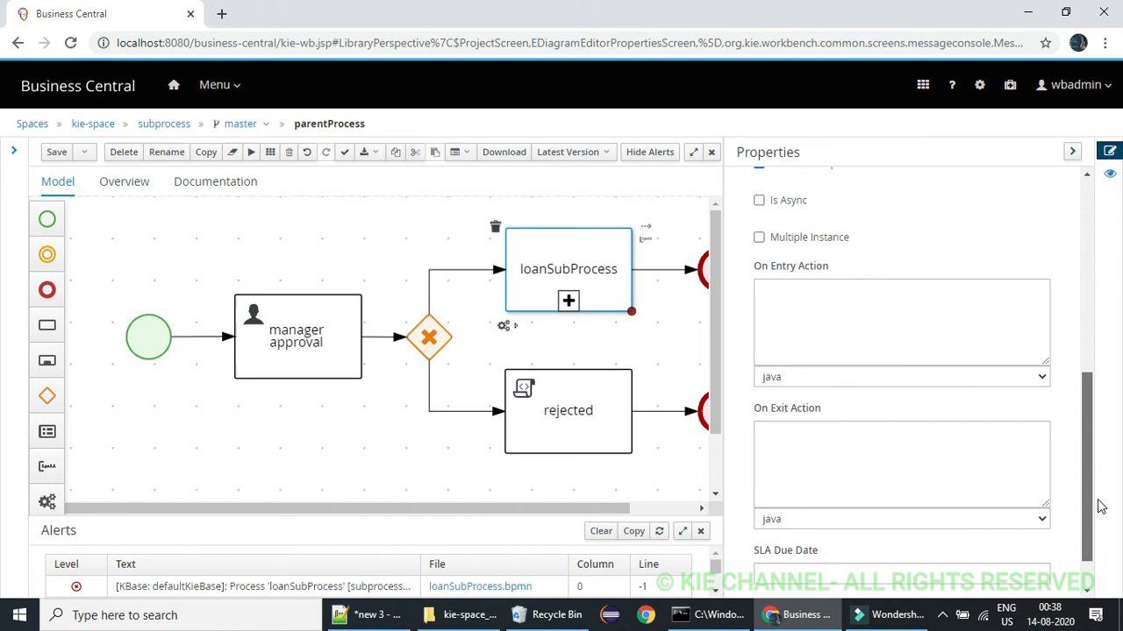
{"action": "left_click", "coordinate": [883, 353]}
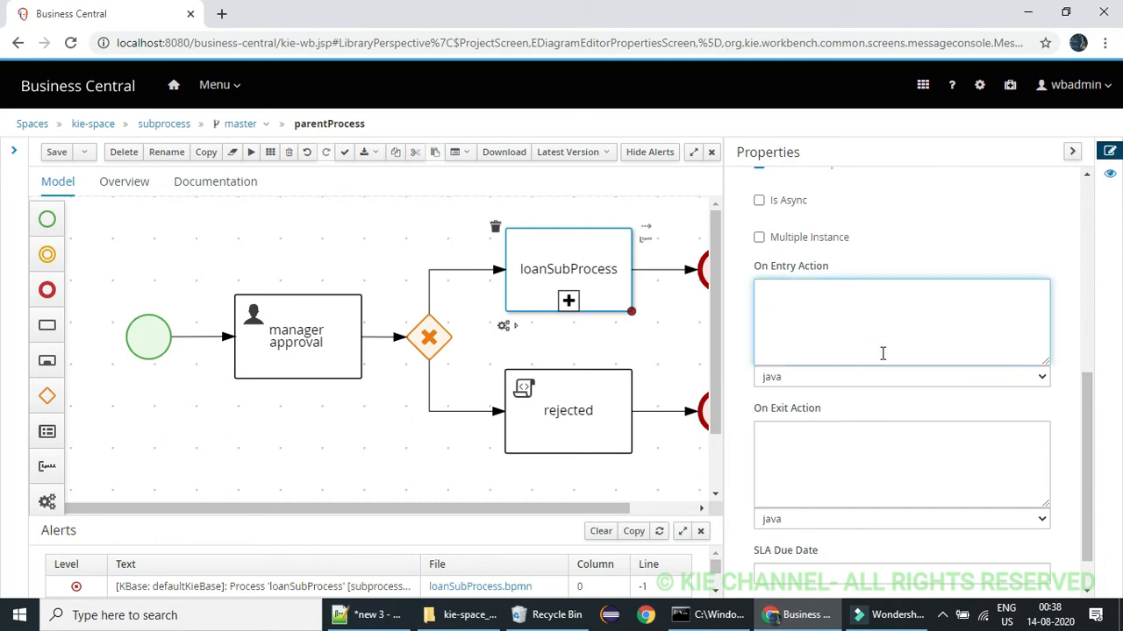
Copy the Java script that fills mortagageList with m1 and m2 from Notepad++ into loanSubProcess's On Entry Action in Business Central
{"action": "left_click", "coordinate": [368, 615]}
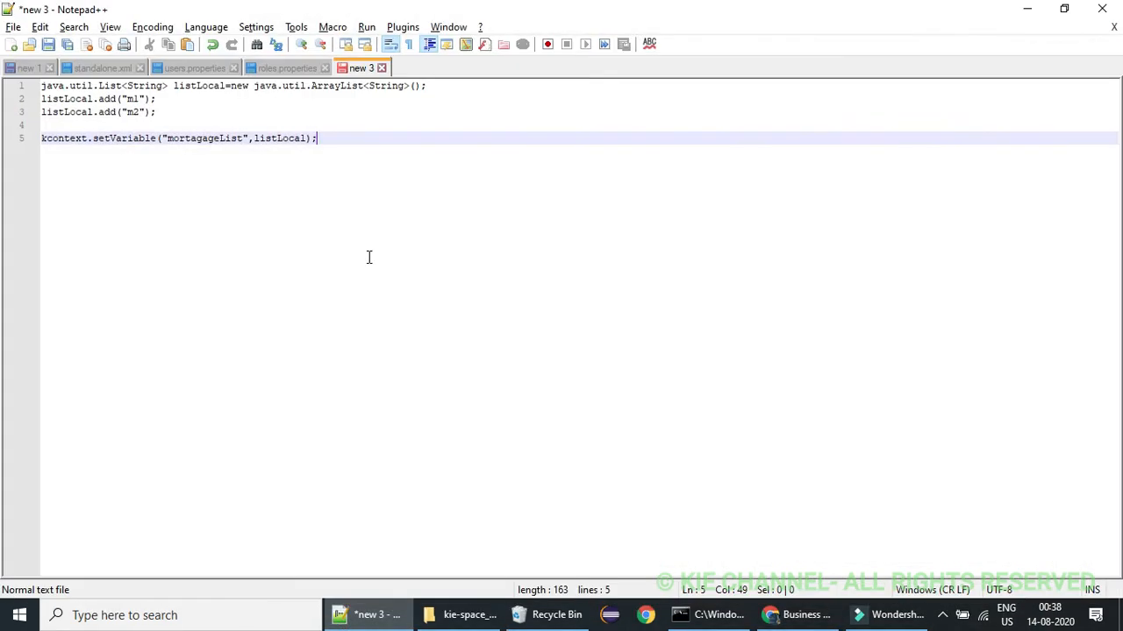
{"action": "left_click", "coordinate": [300, 150]}
{"action": "double_click", "coordinate": [223, 88]}
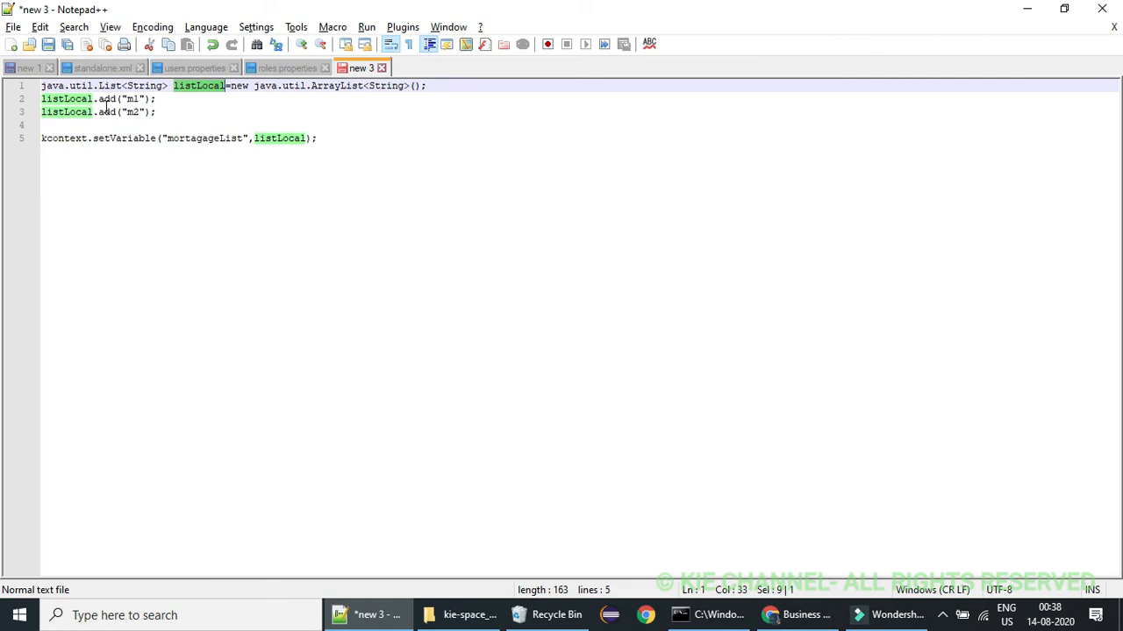
{"action": "left_click_drag", "start_coordinate": [125, 102], "coordinate": [138, 101]}
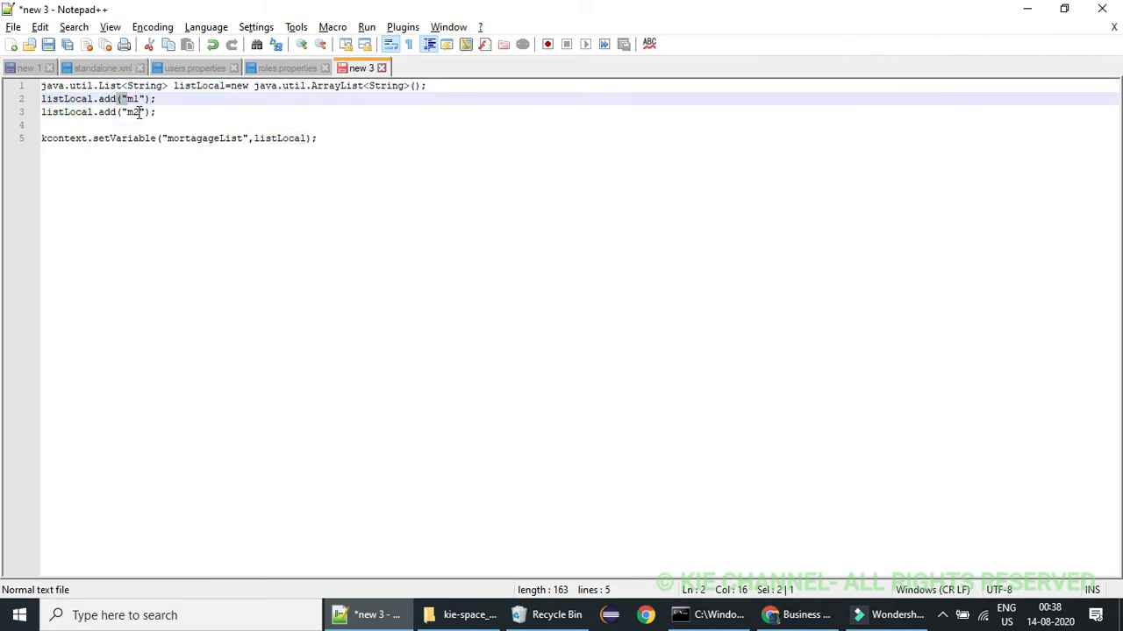
{"action": "double_click", "coordinate": [136, 112]}
{"action": "double_click", "coordinate": [218, 138]}
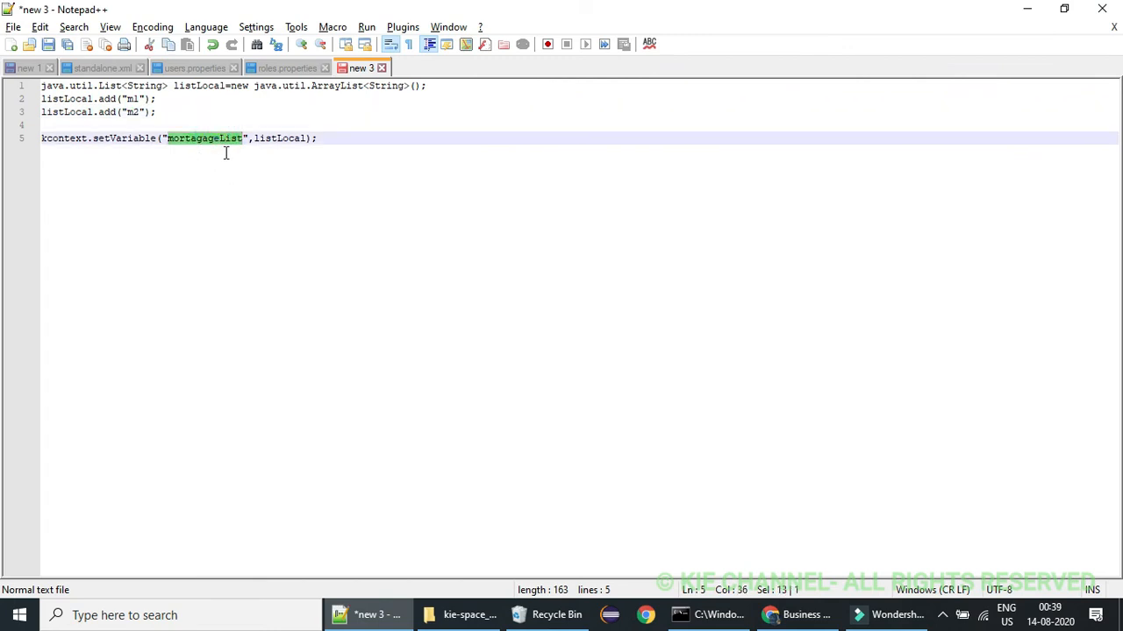
{"action": "left_click_drag", "start_coordinate": [328, 139], "coordinate": [39, 87]}
{"action": "key", "text": "ctrl+c"}
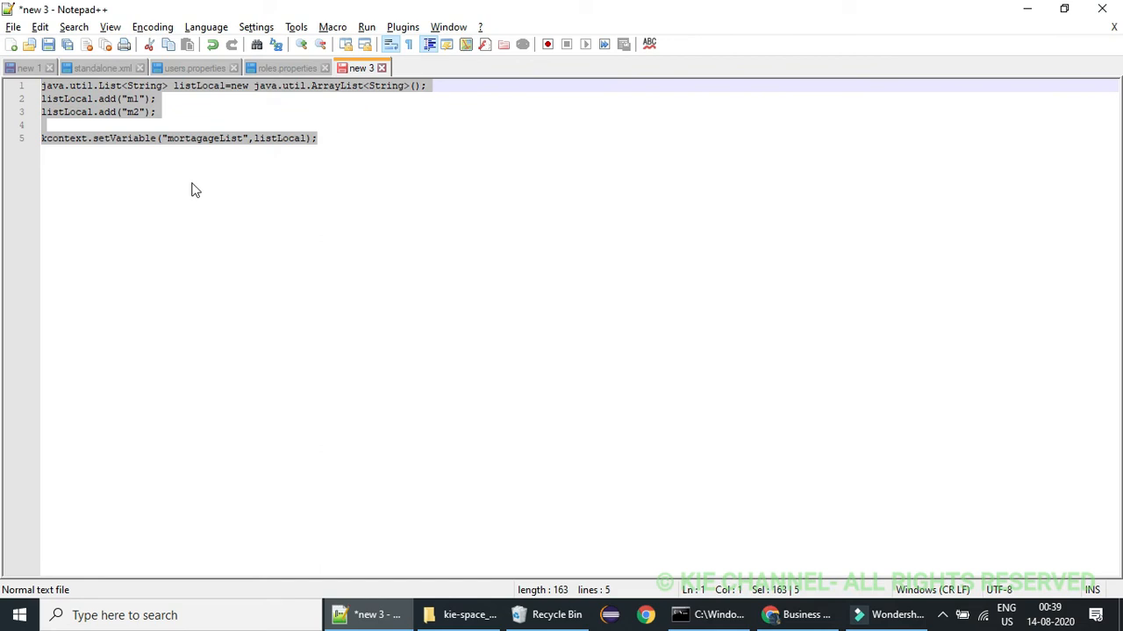
{"action": "key", "text": "alt+Tab"}
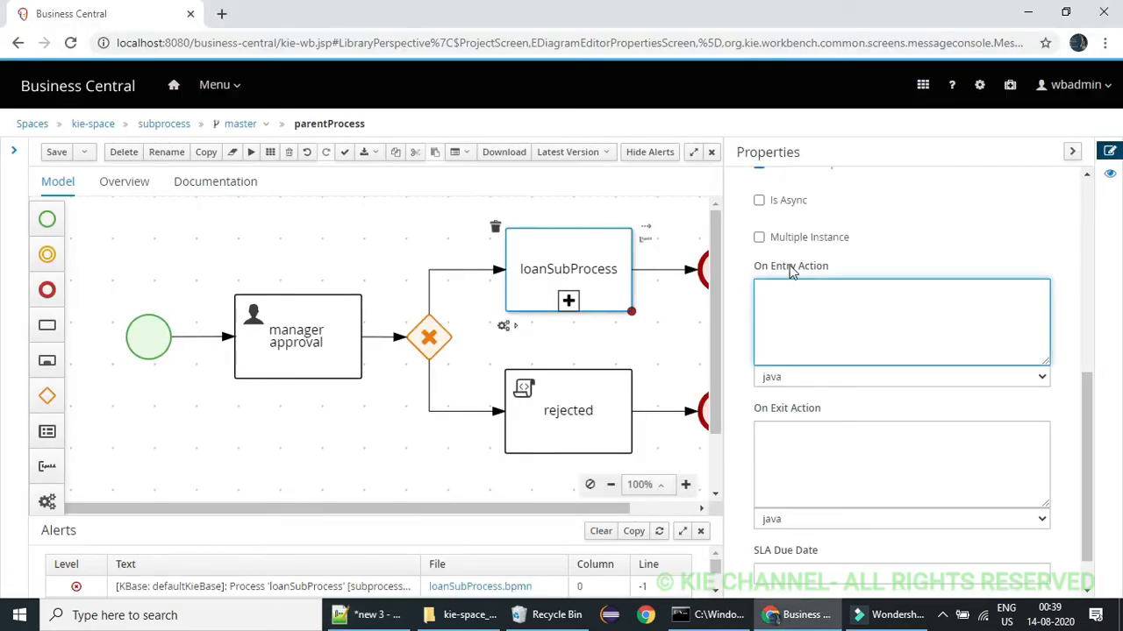
{"action": "key", "text": "ctrl+v"}
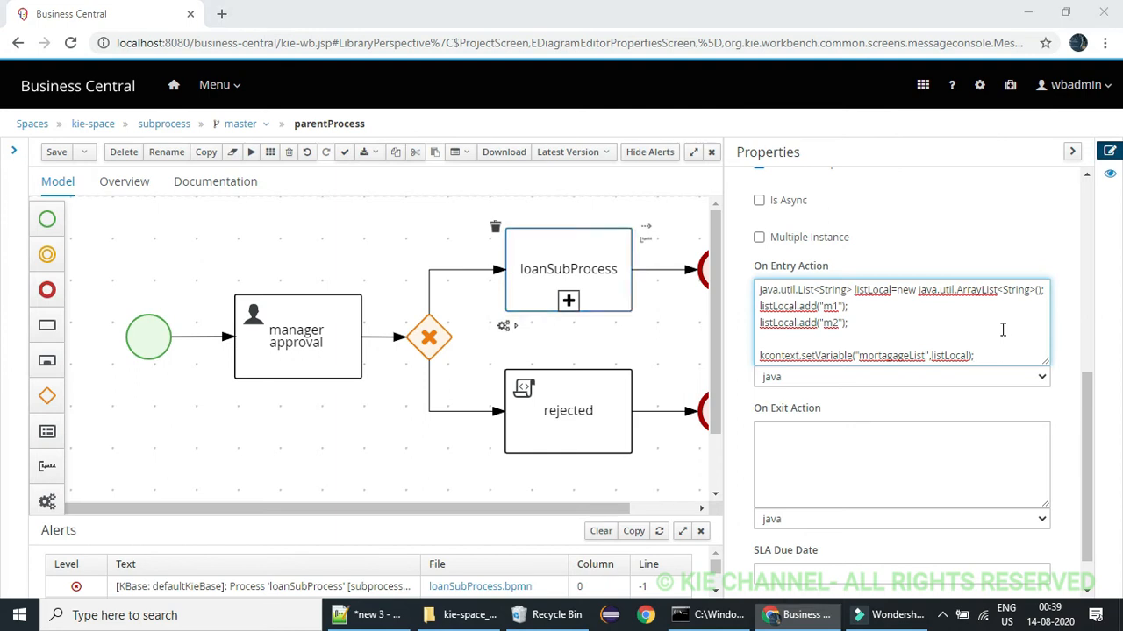
Review the Java script in Notepad++, examining the listLocal declaration, the m1 and m2 entries, and the setVariable call for mortagageList
{"action": "key", "text": "alt+Tab"}
{"action": "left_click", "coordinate": [629, 195]}
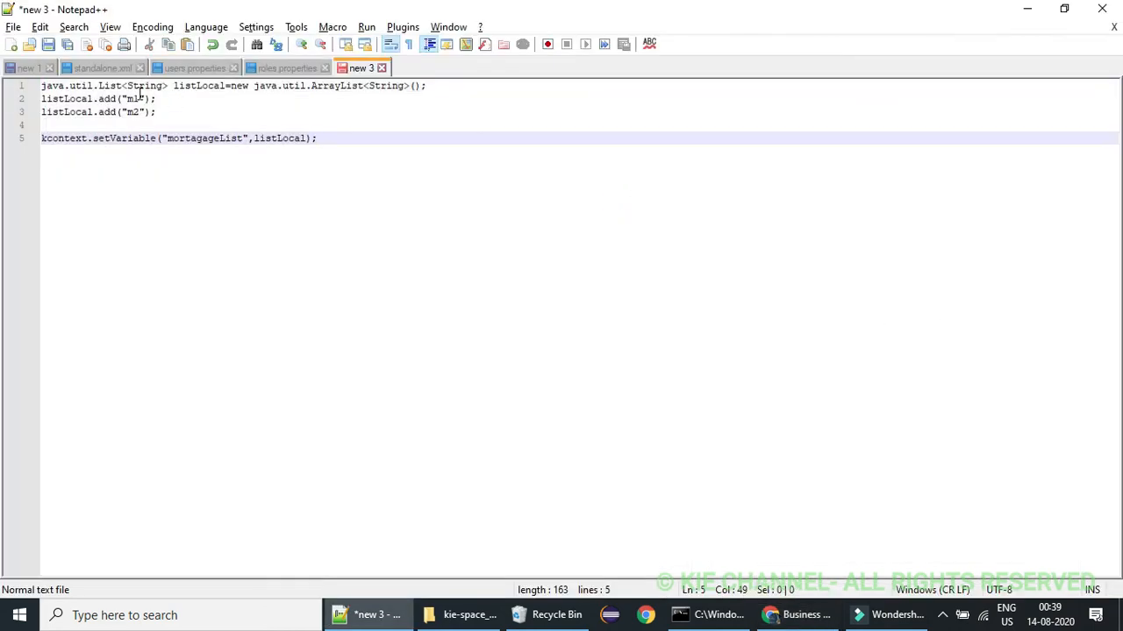
{"action": "double_click", "coordinate": [180, 88]}
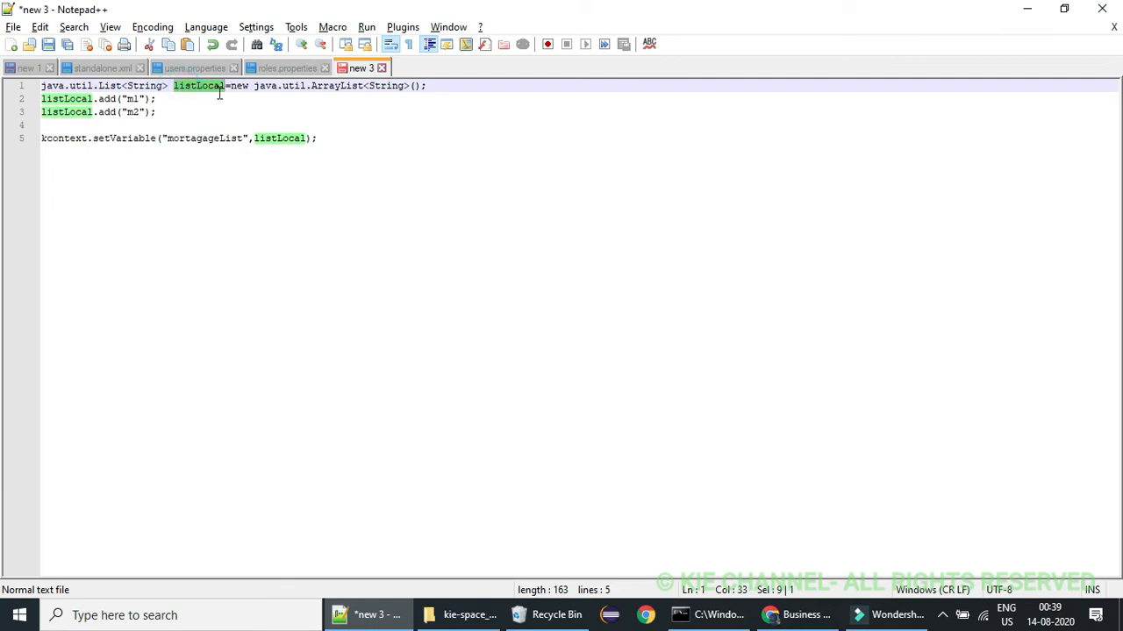
{"action": "double_click", "coordinate": [119, 85]}
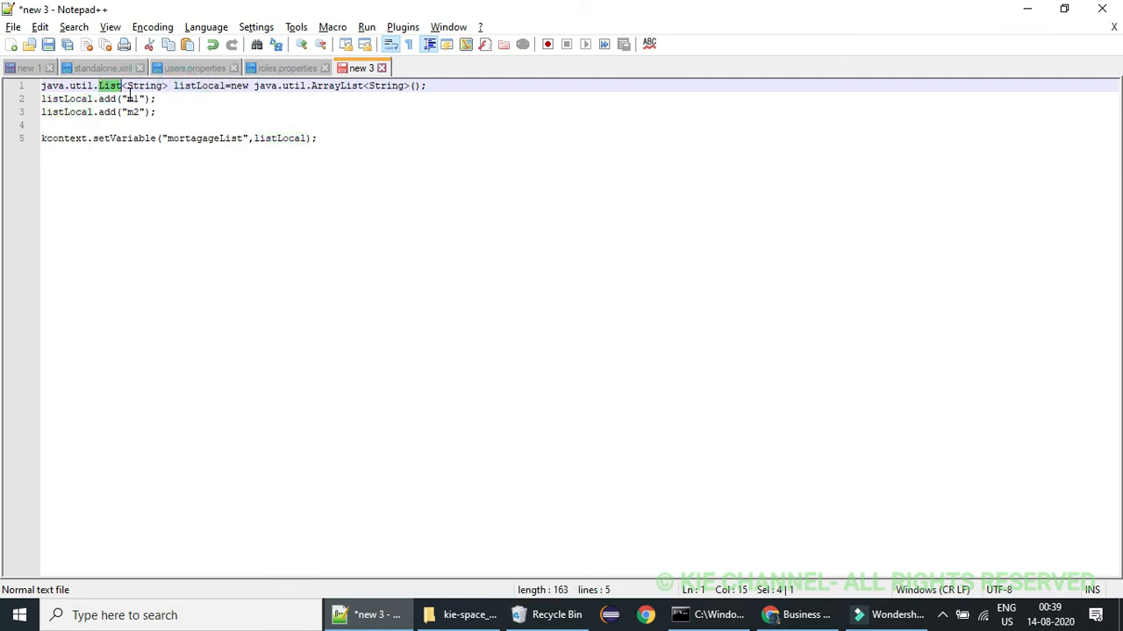
{"action": "double_click", "coordinate": [131, 98]}
{"action": "double_click", "coordinate": [133, 112]}
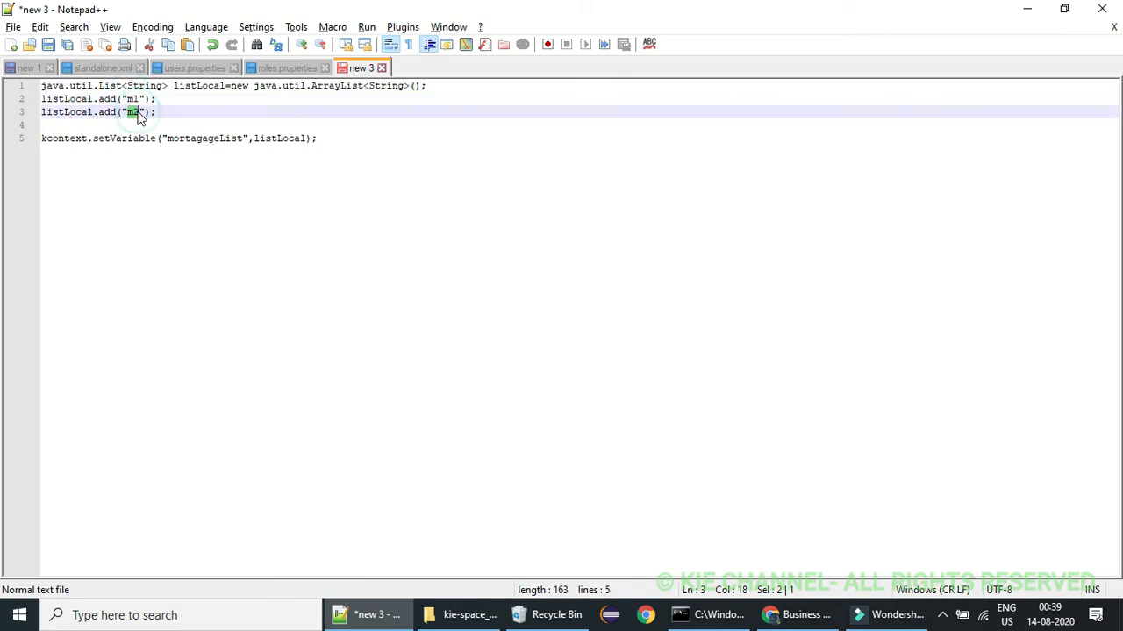
{"action": "double_click", "coordinate": [134, 138]}
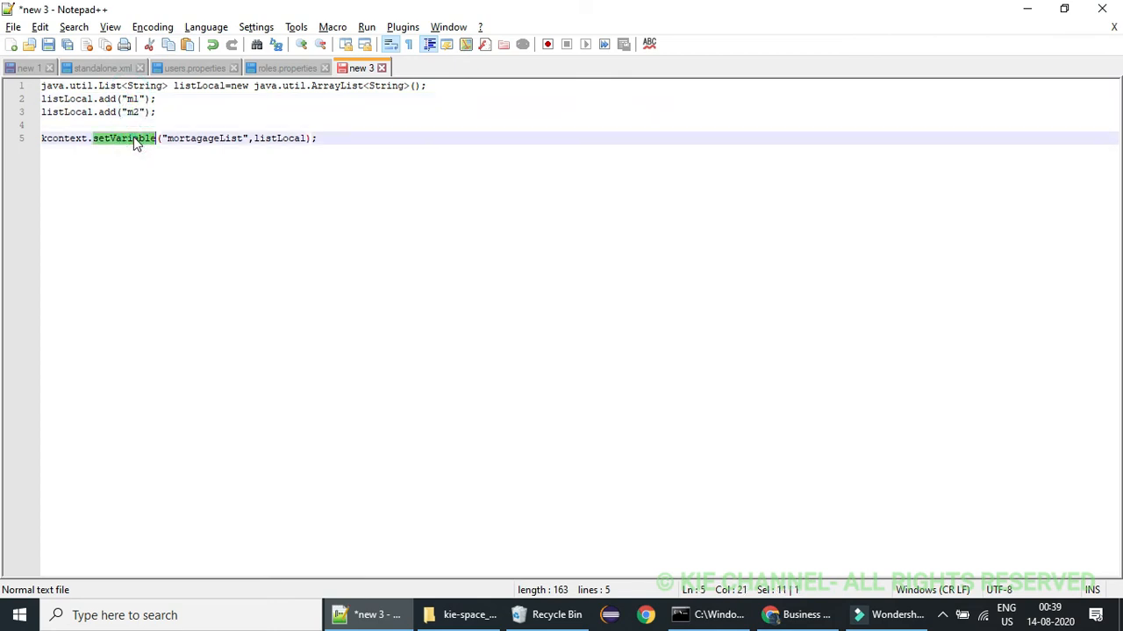
{"action": "double_click", "coordinate": [64, 111]}
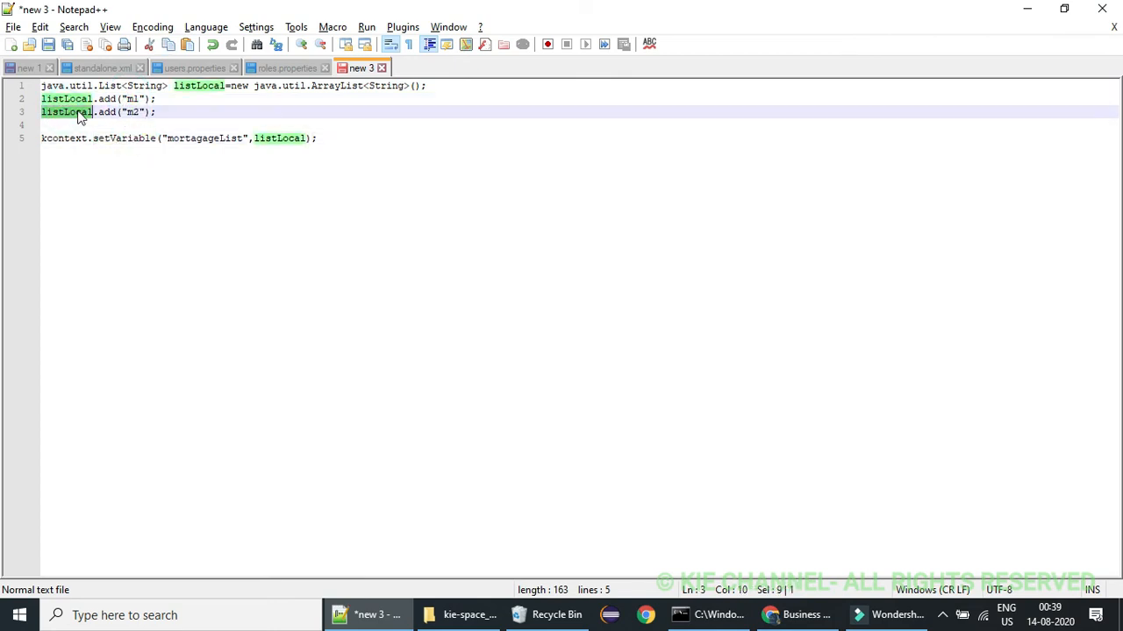
{"action": "double_click", "coordinate": [124, 138]}
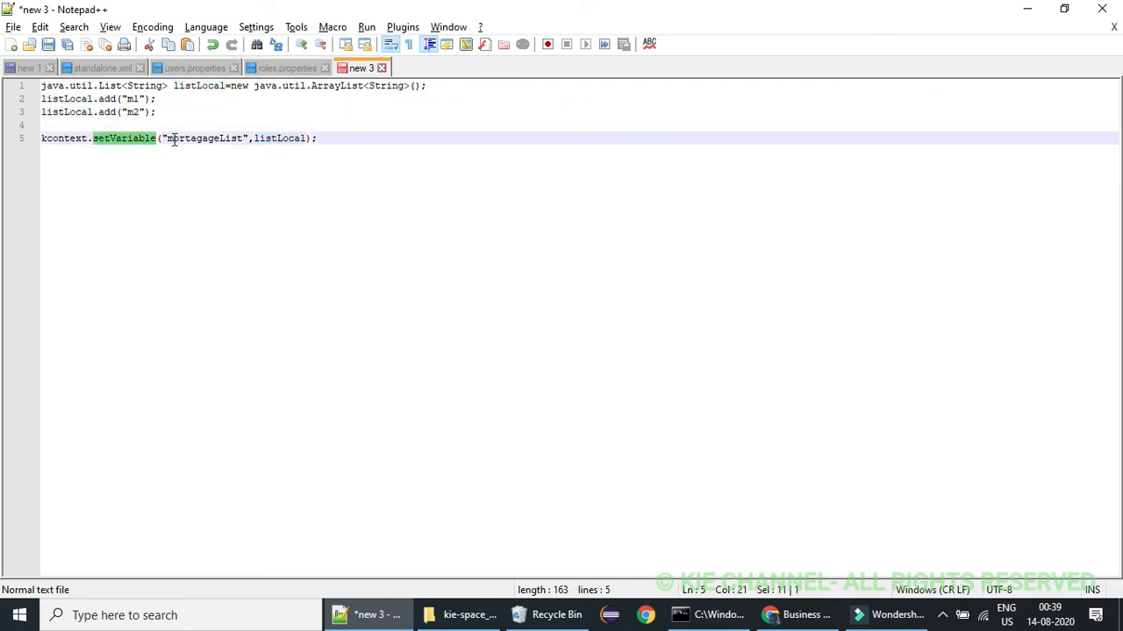
{"action": "double_click", "coordinate": [205, 139]}
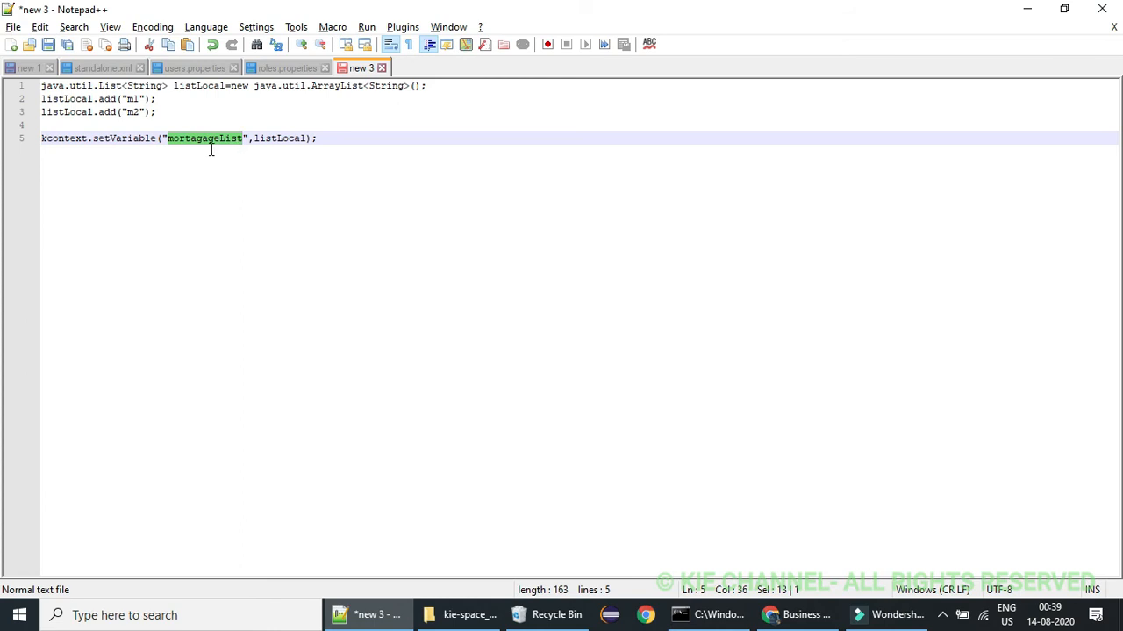
{"action": "left_click", "coordinate": [201, 146]}
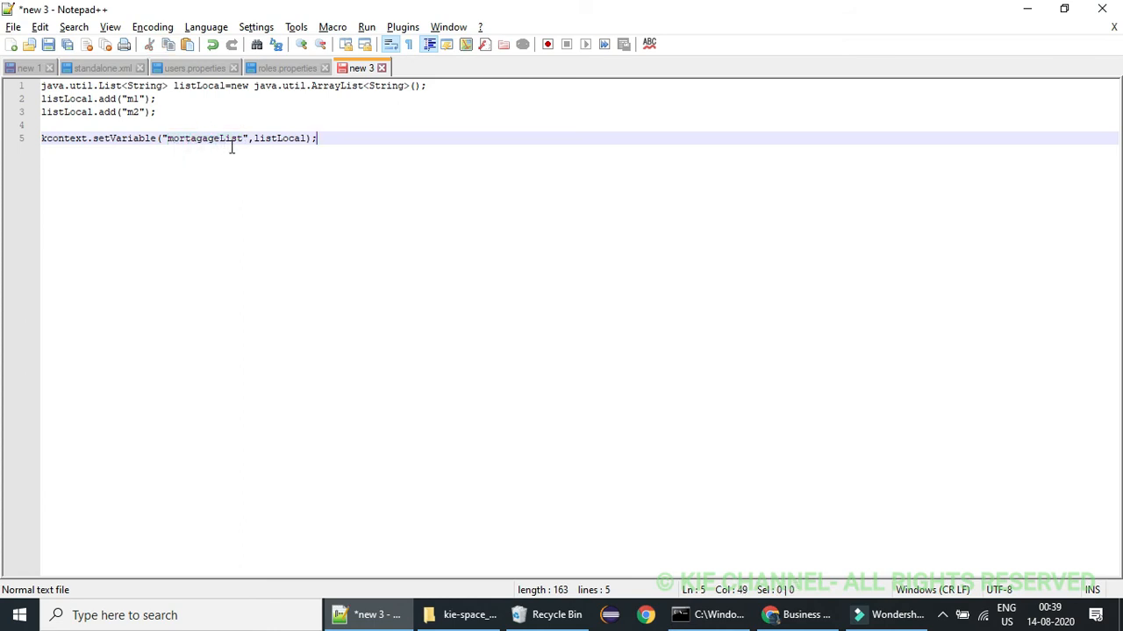
Return to Business Central, save parentProcess and close its editor
{"action": "left_click", "coordinate": [833, 618]}
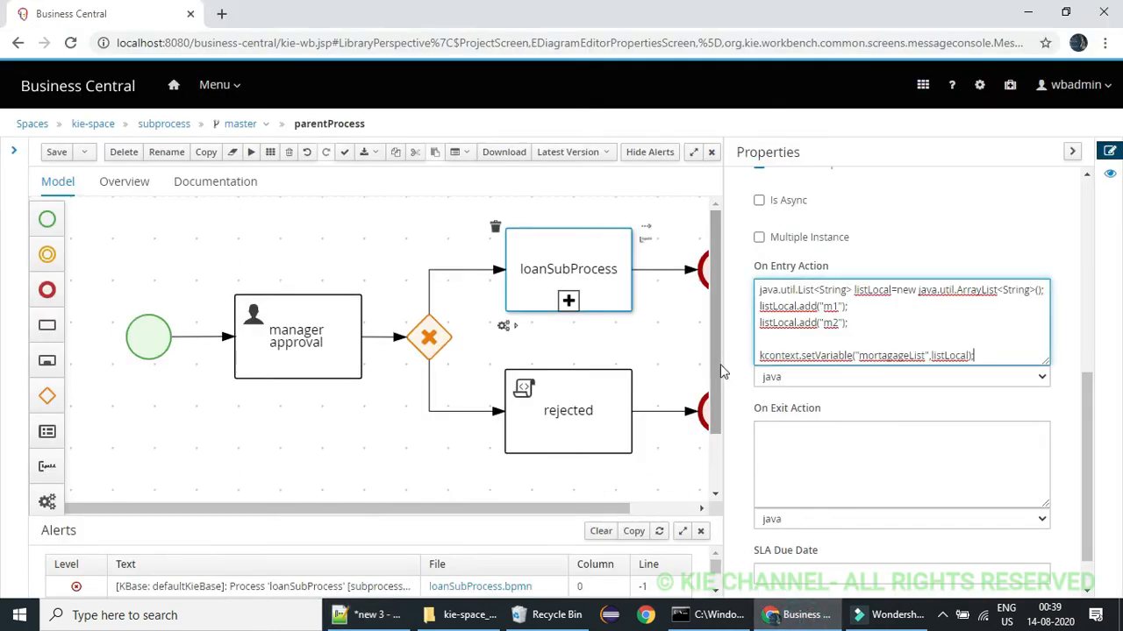
{"action": "left_click", "coordinate": [1071, 152]}
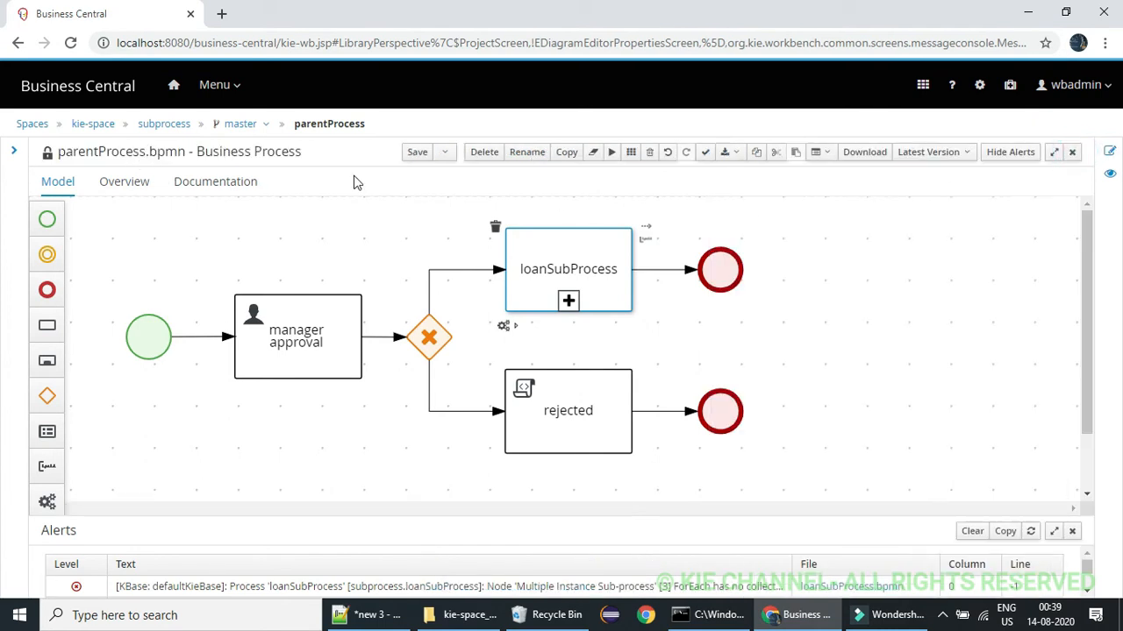
{"action": "left_click", "coordinate": [416, 153]}
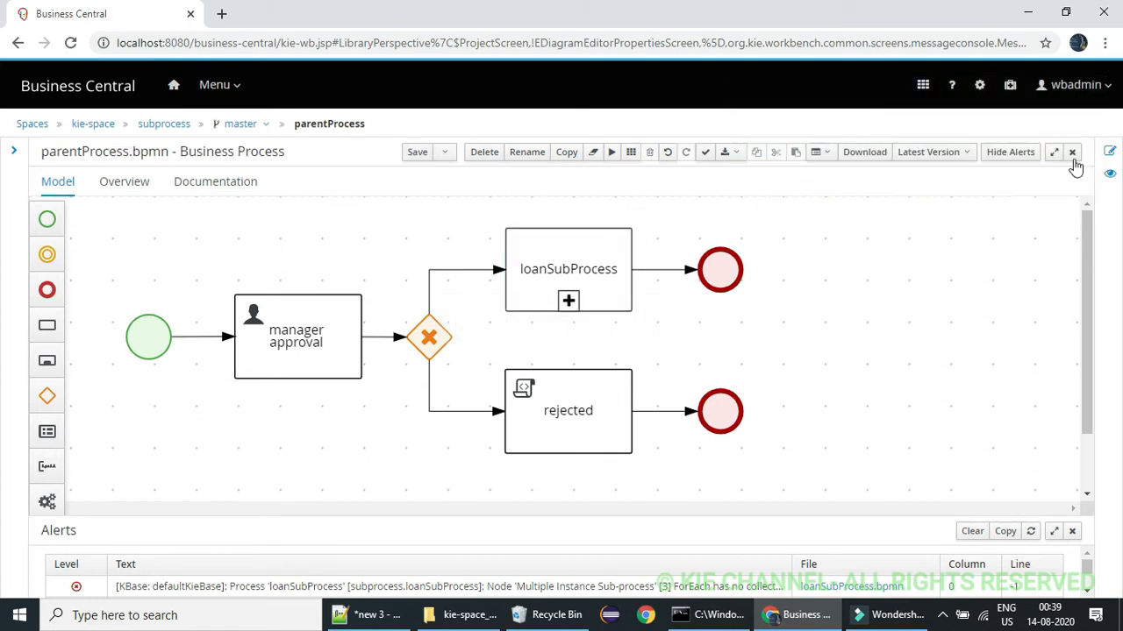
{"action": "left_click", "coordinate": [1072, 152]}
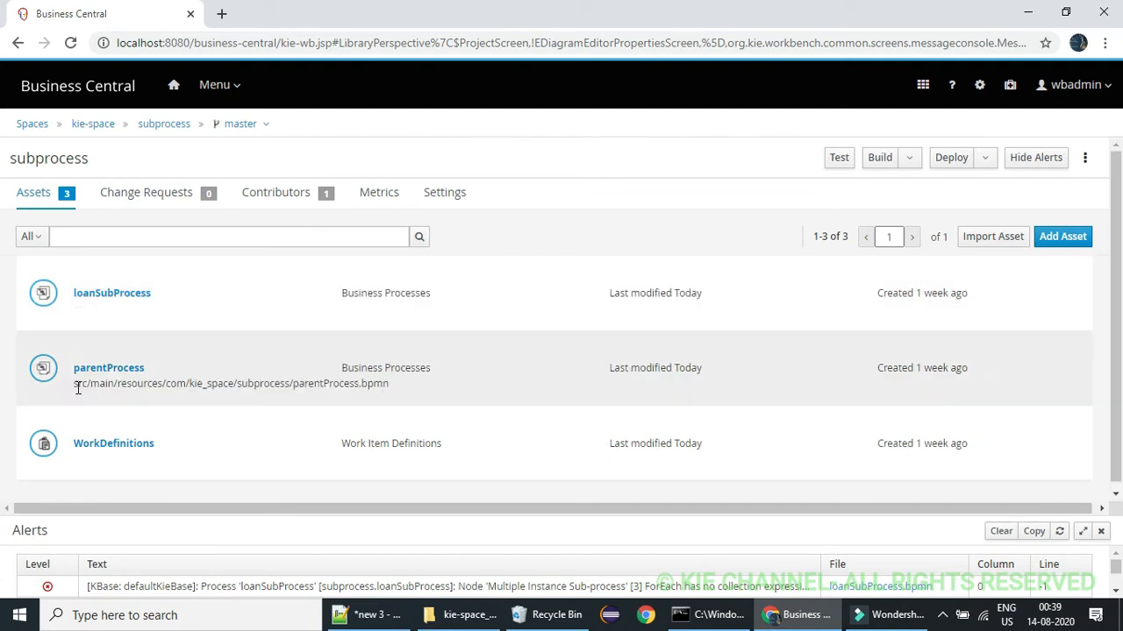
Open loanSubProcess and add a process variable of type Object, using the name mortagageList copied from the script in Notepad++
{"action": "left_click", "coordinate": [121, 297]}
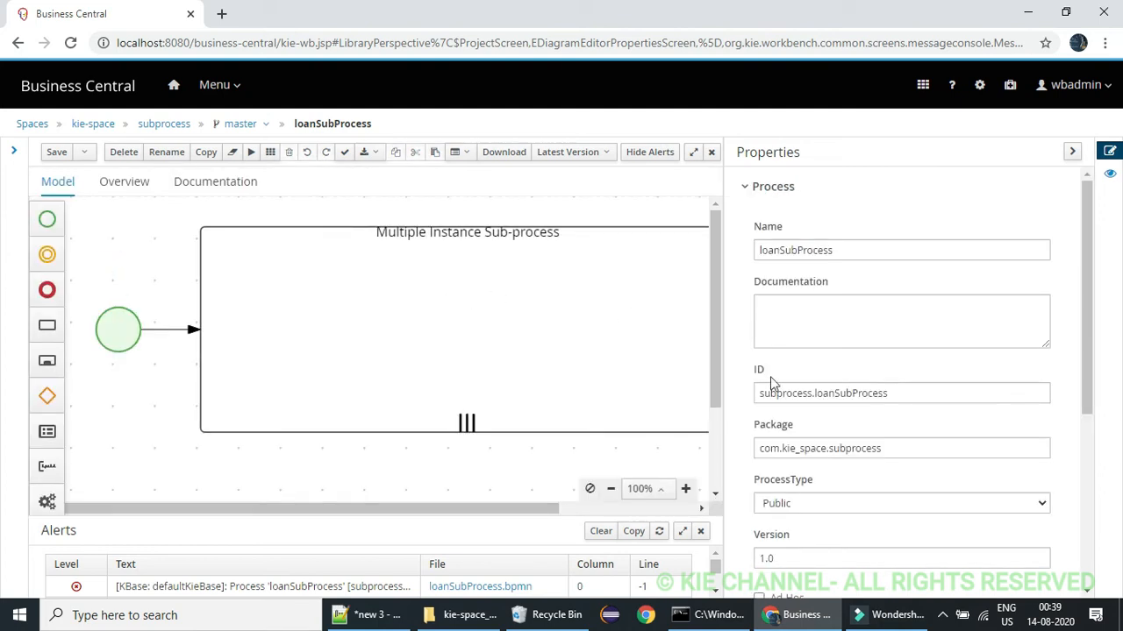
{"action": "left_click_drag", "start_coordinate": [1084, 371], "coordinate": [1093, 572]}
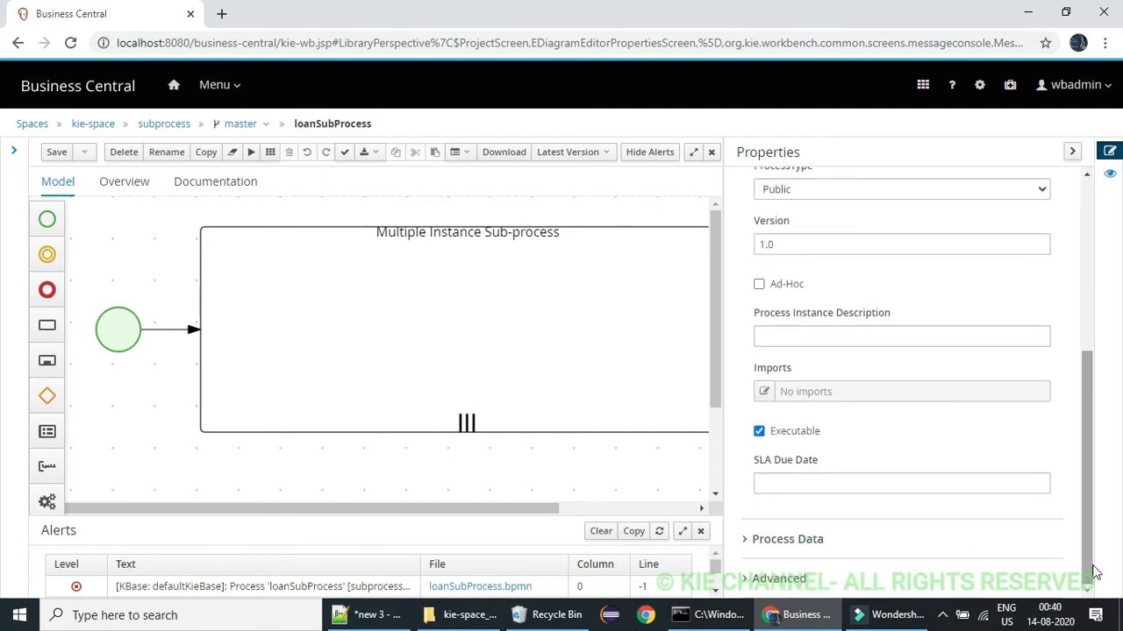
{"action": "left_click", "coordinate": [748, 542]}
{"action": "scroll", "coordinate": [1070, 518], "scroll_direction": "down", "scroll_amount": 1}
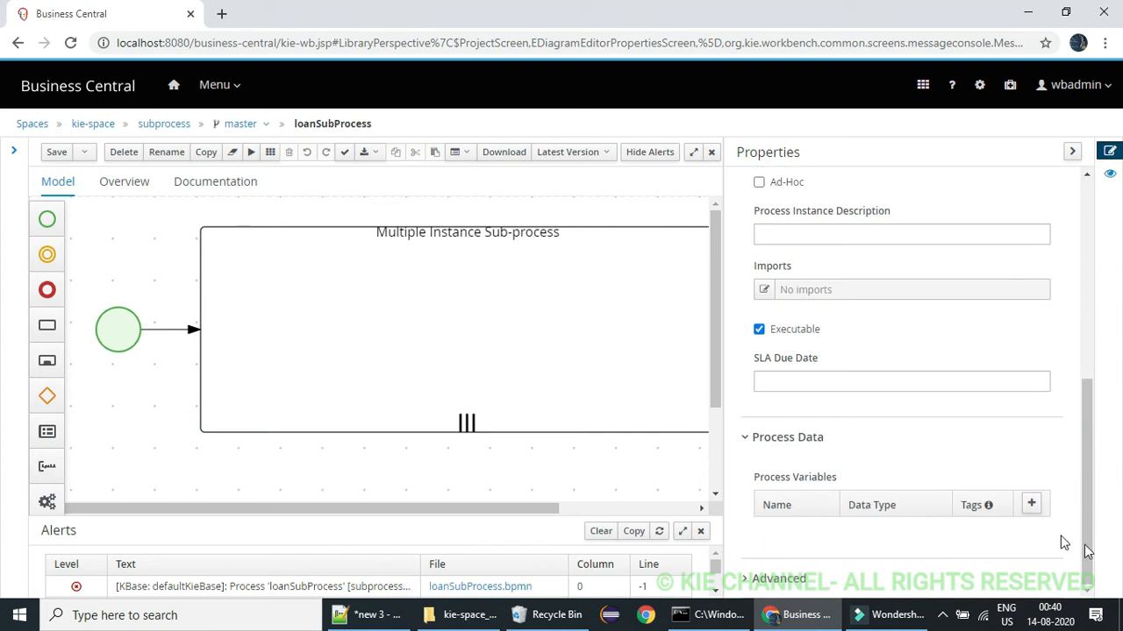
{"action": "left_click", "coordinate": [1031, 504]}
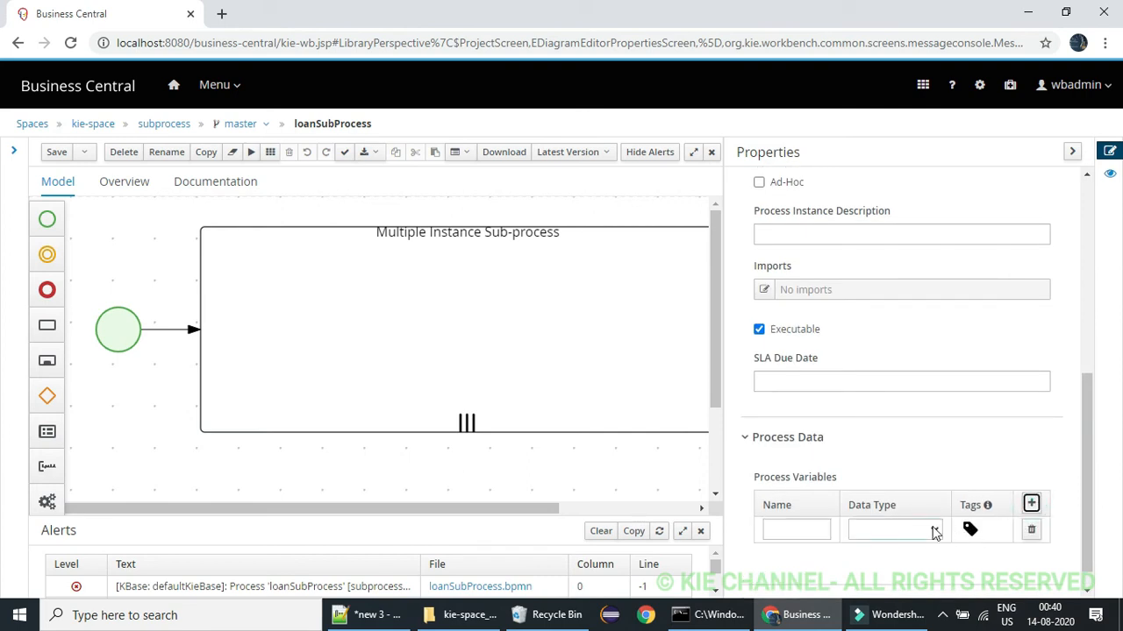
{"action": "left_click", "coordinate": [368, 615]}
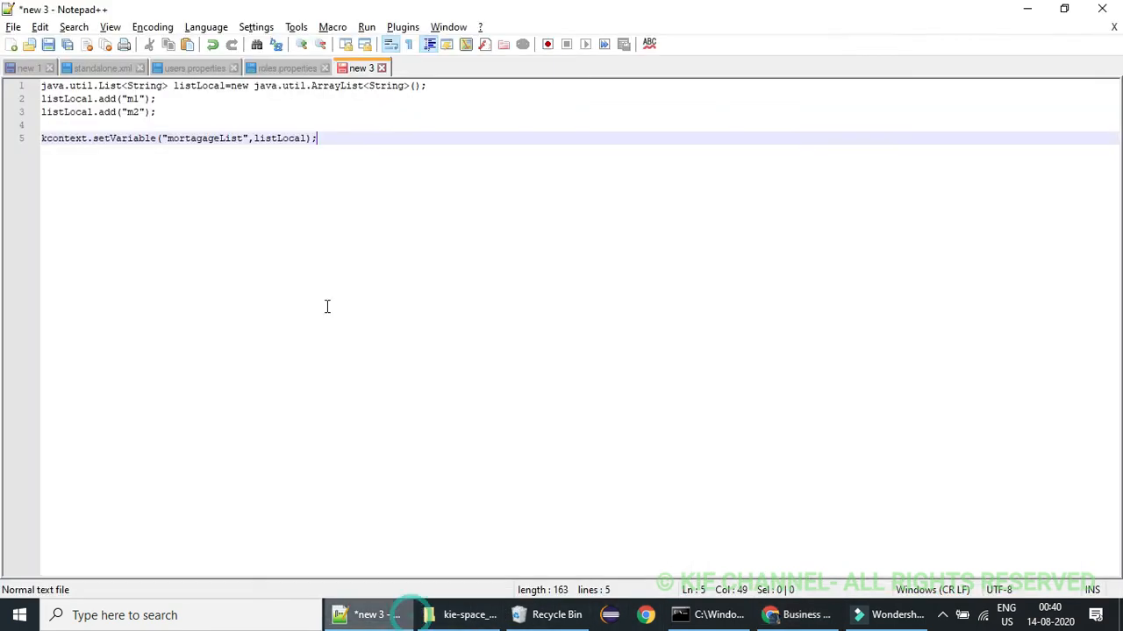
{"action": "double_click", "coordinate": [213, 138]}
{"action": "key", "text": "ctrl+c"}
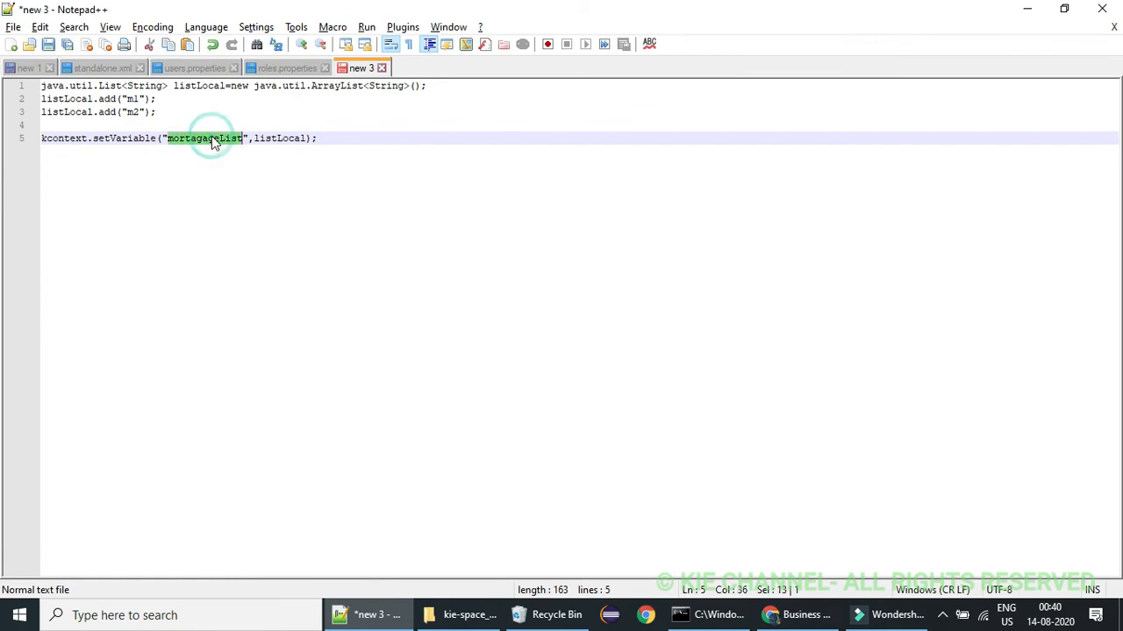
{"action": "key", "text": "alt+Tab"}
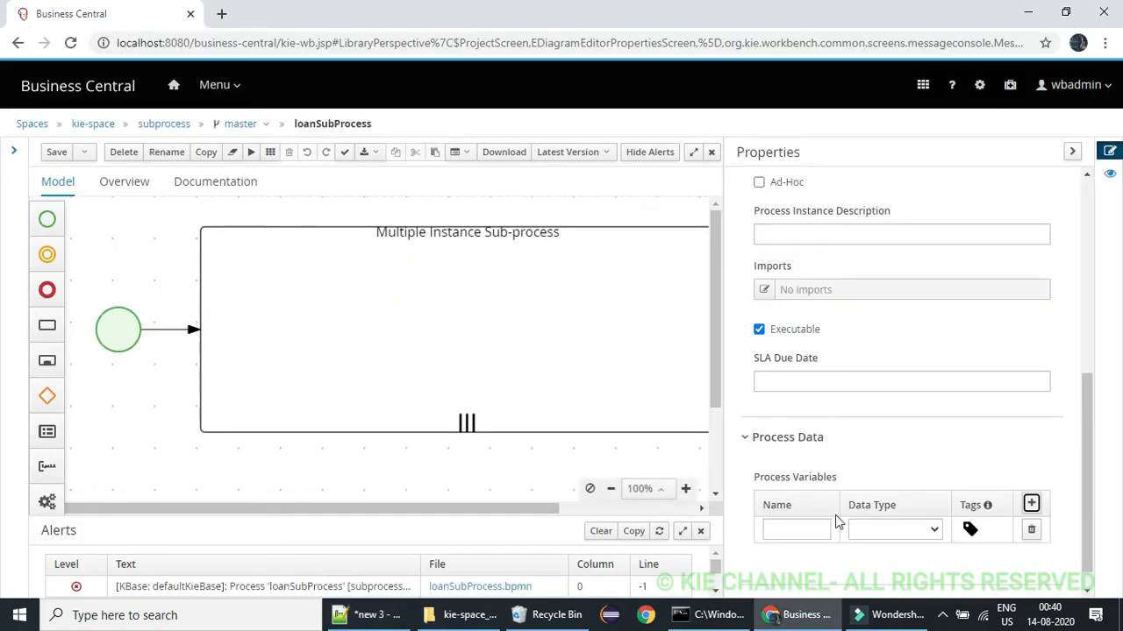
{"action": "left_click", "coordinate": [822, 527]}
{"action": "key", "text": "ctrl+v"}
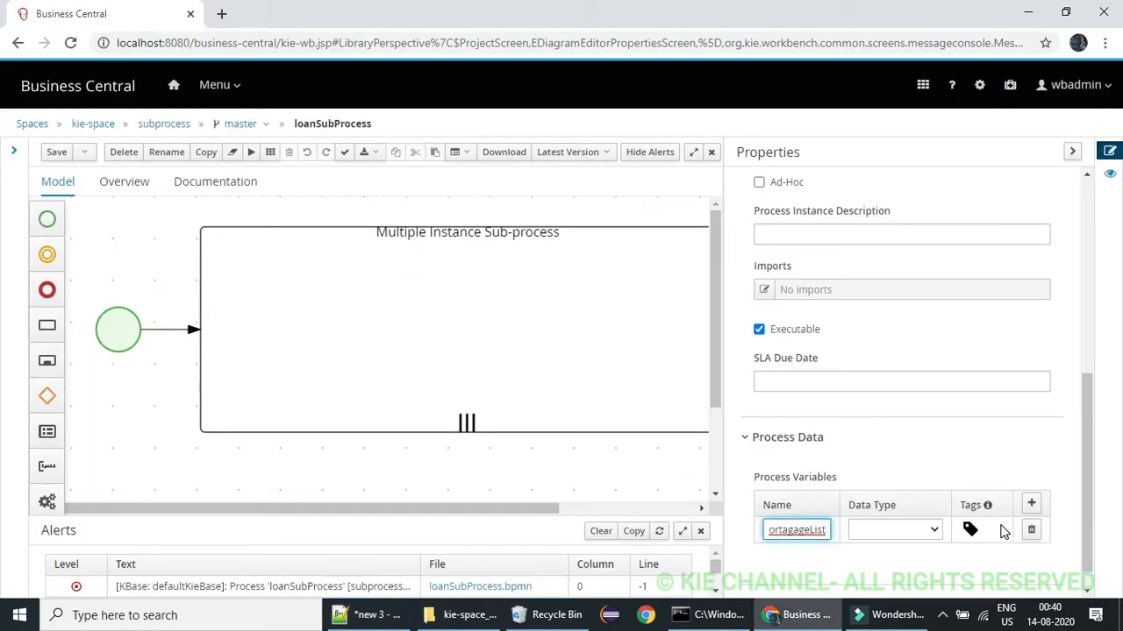
{"action": "left_click", "coordinate": [932, 529]}
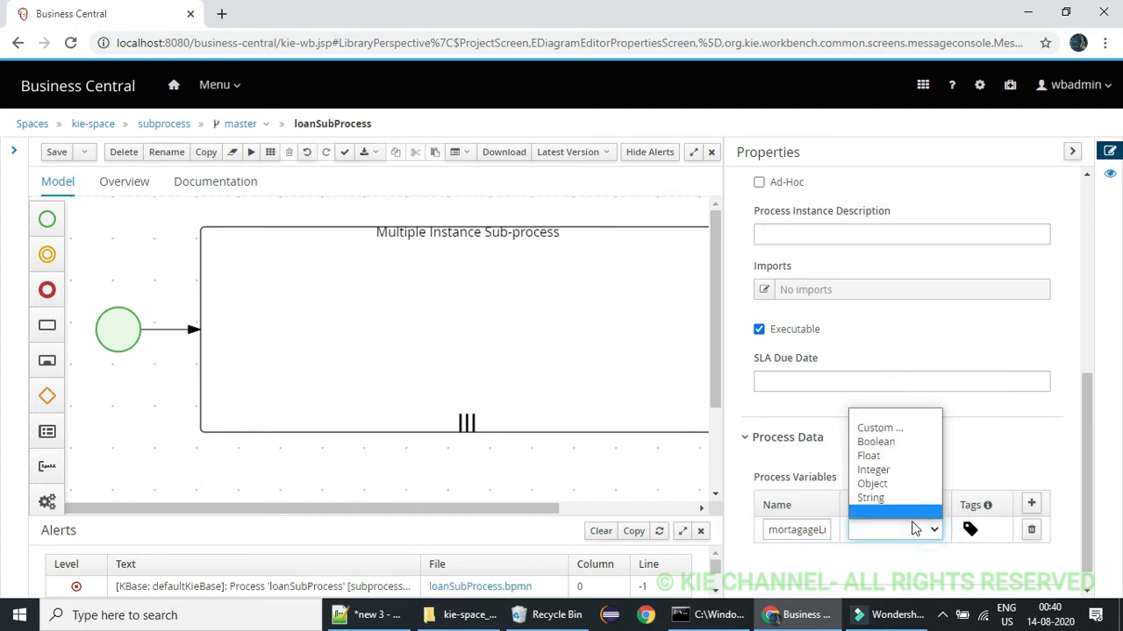
{"action": "left_click", "coordinate": [872, 483]}
Add a custom variable tag named mortagageList to the mortagageList process variable of loanSubProcess
{"action": "left_click", "coordinate": [969, 530]}
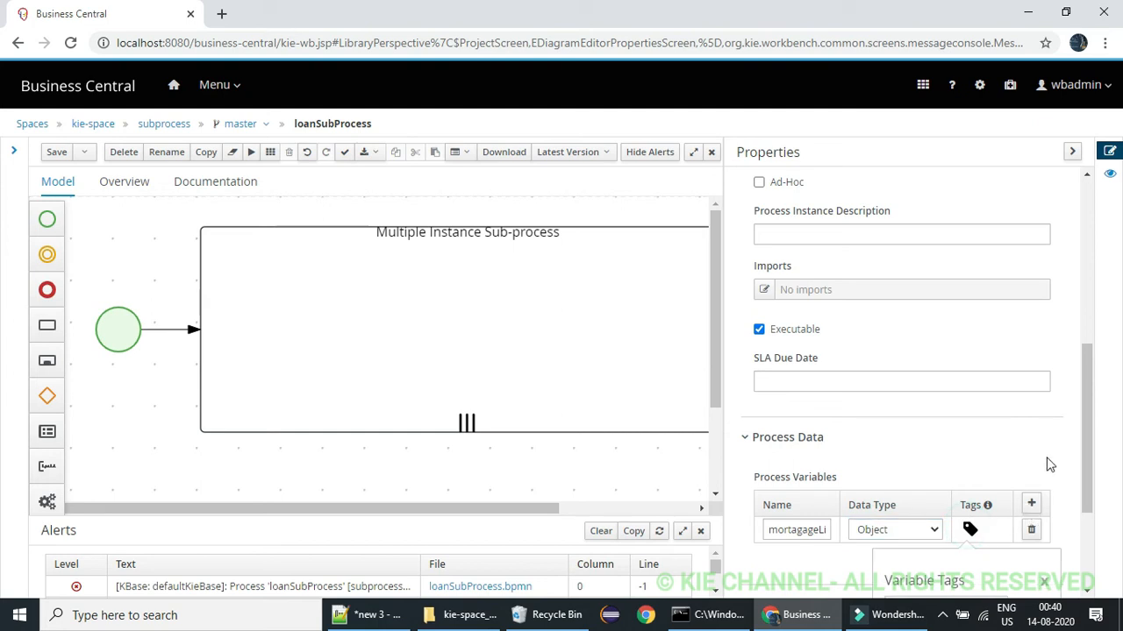
{"action": "left_click_drag", "start_coordinate": [1085, 416], "coordinate": [1095, 512]}
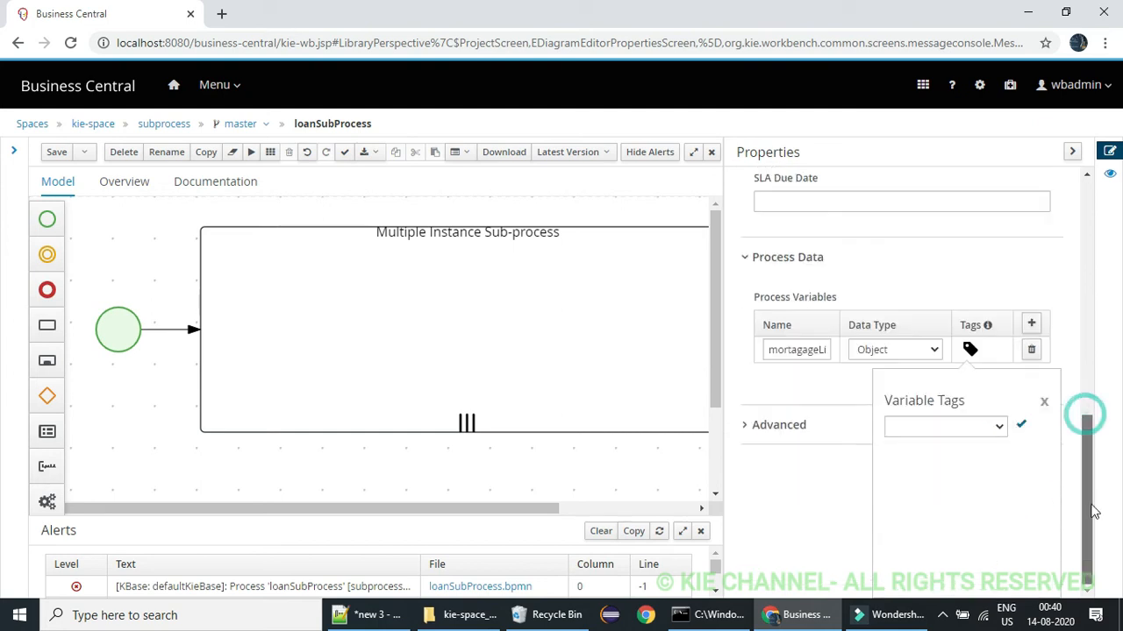
{"action": "left_click", "coordinate": [977, 426]}
{"action": "left_click", "coordinate": [947, 457]}
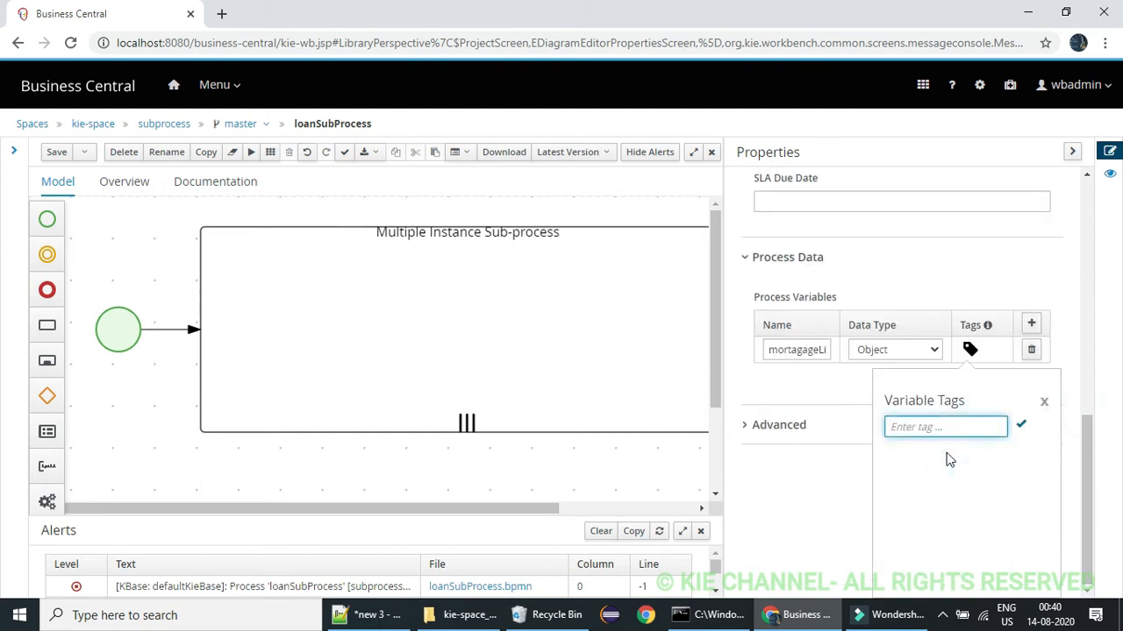
{"action": "key", "text": "ctrl+v"}
{"action": "left_click", "coordinate": [1022, 427]}
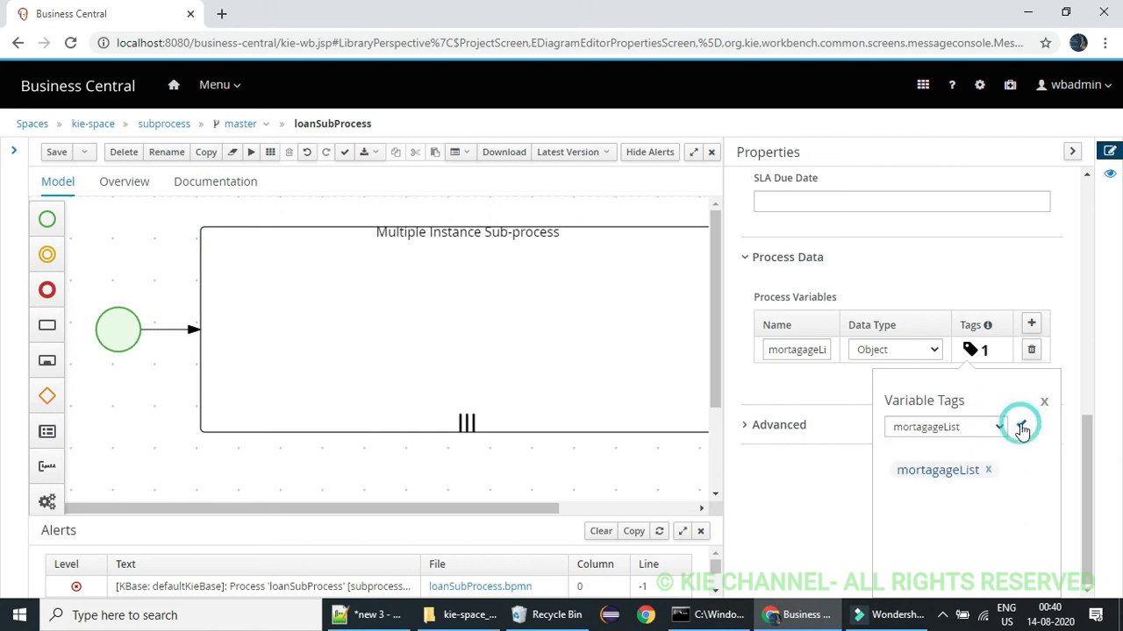
{"action": "left_click", "coordinate": [1045, 402]}
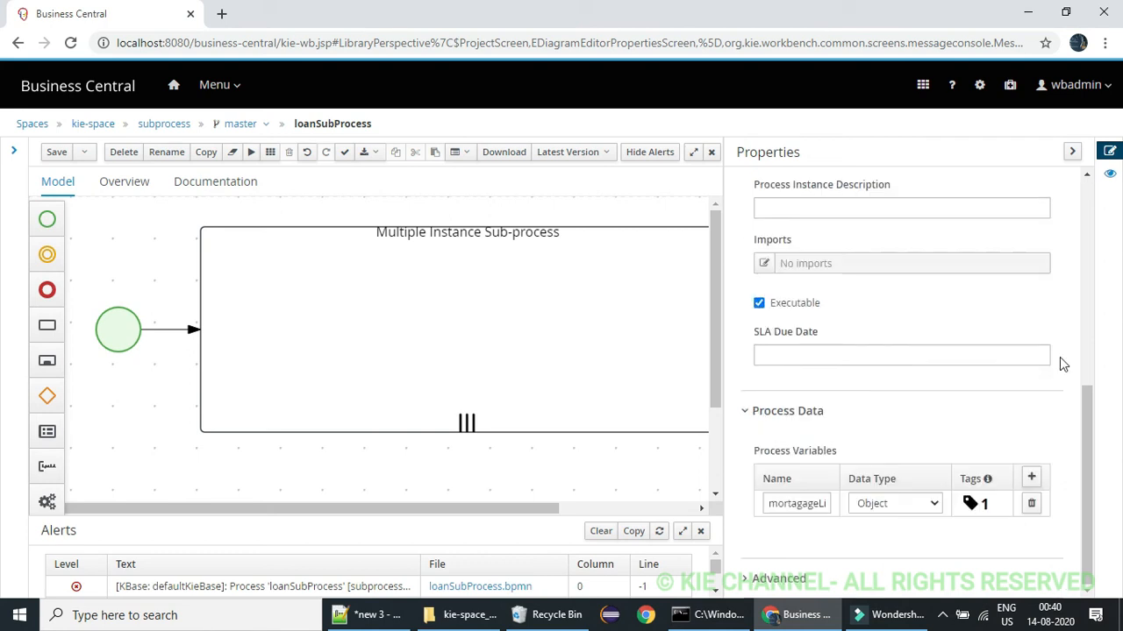
Place a start event inside the Multiple Instance Sub-process, near its left edge and vertically centred
{"action": "left_click", "coordinate": [622, 274]}
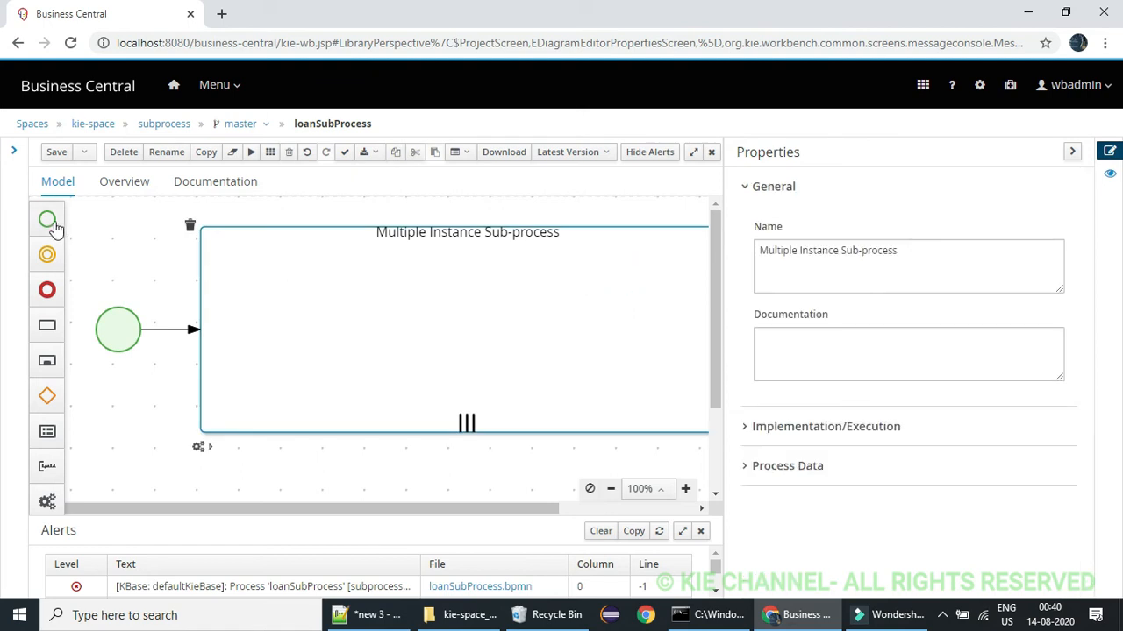
{"action": "left_click", "coordinate": [130, 318]}
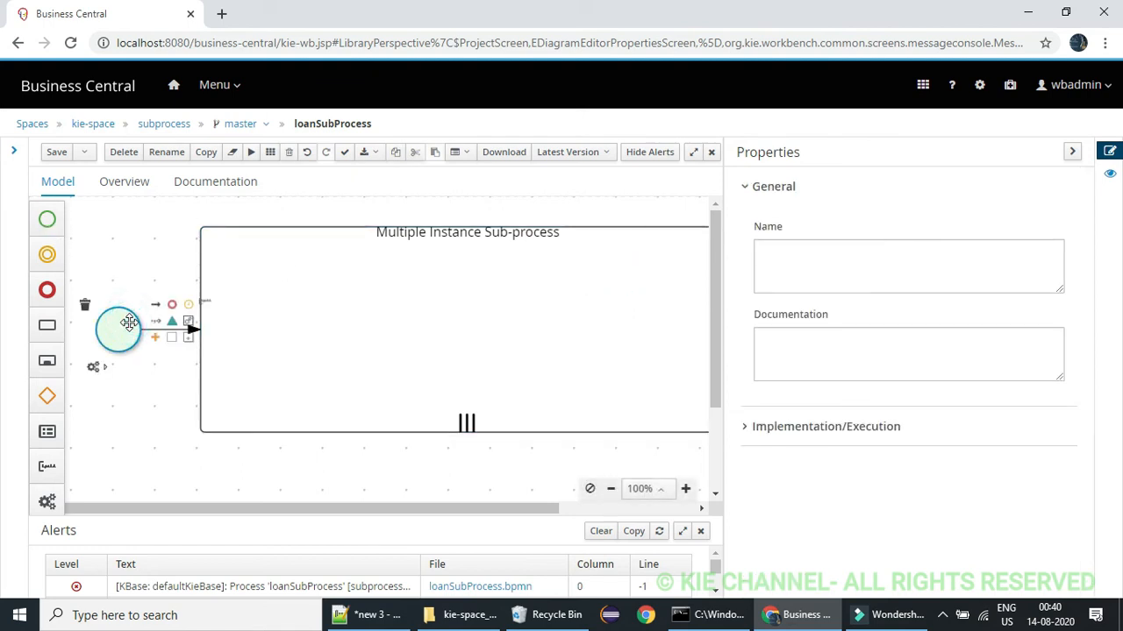
{"action": "left_click_drag", "start_coordinate": [130, 329], "coordinate": [237, 326]}
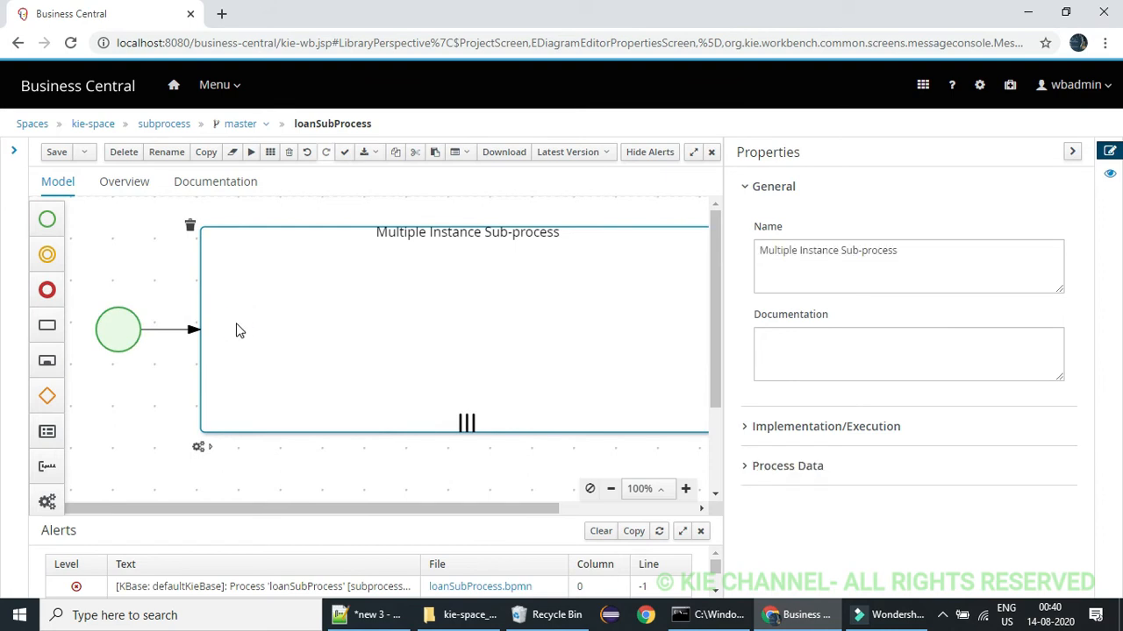
{"action": "left_click", "coordinate": [1071, 155]}
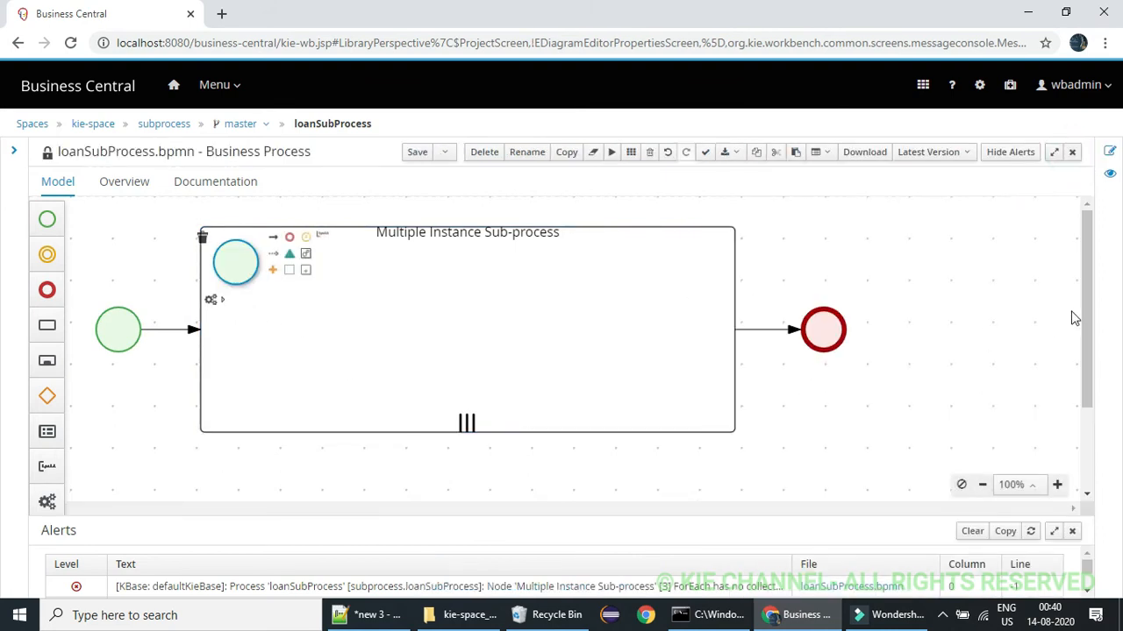
{"action": "left_click_drag", "start_coordinate": [1091, 298], "coordinate": [1061, 178]}
{"action": "left_click_drag", "start_coordinate": [235, 263], "coordinate": [267, 326]}
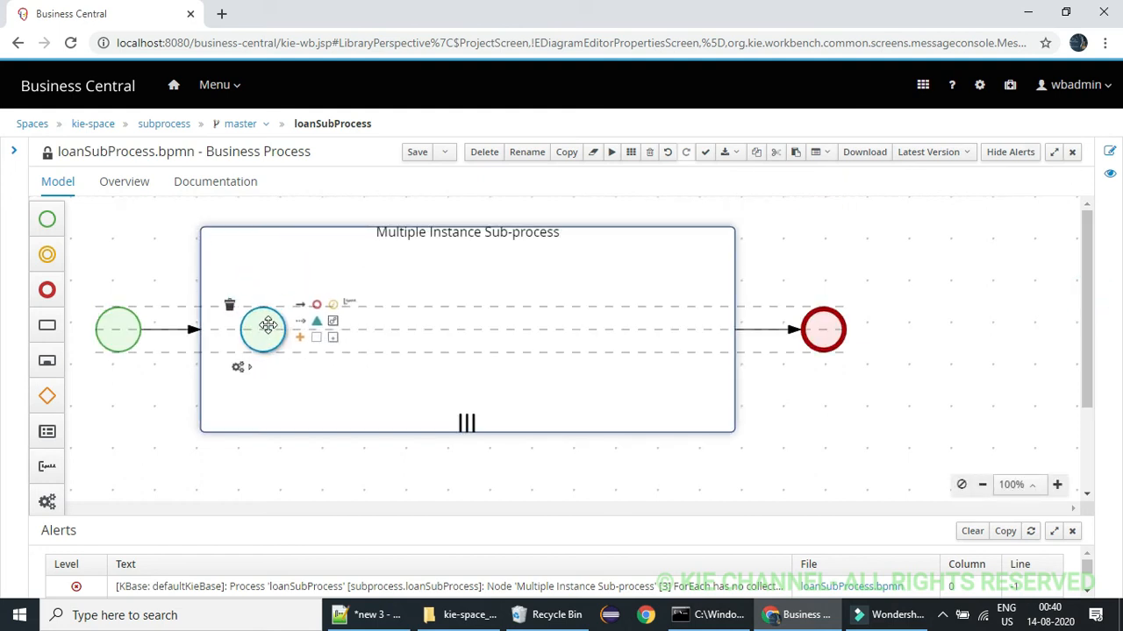
Place a Script task inside the Multiple Instance Sub-process, to the right of its inner start event
{"action": "left_click", "coordinate": [47, 326]}
{"action": "left_click_drag", "start_coordinate": [120, 314], "coordinate": [375, 326]}
{"action": "left_click", "coordinate": [233, 218]}
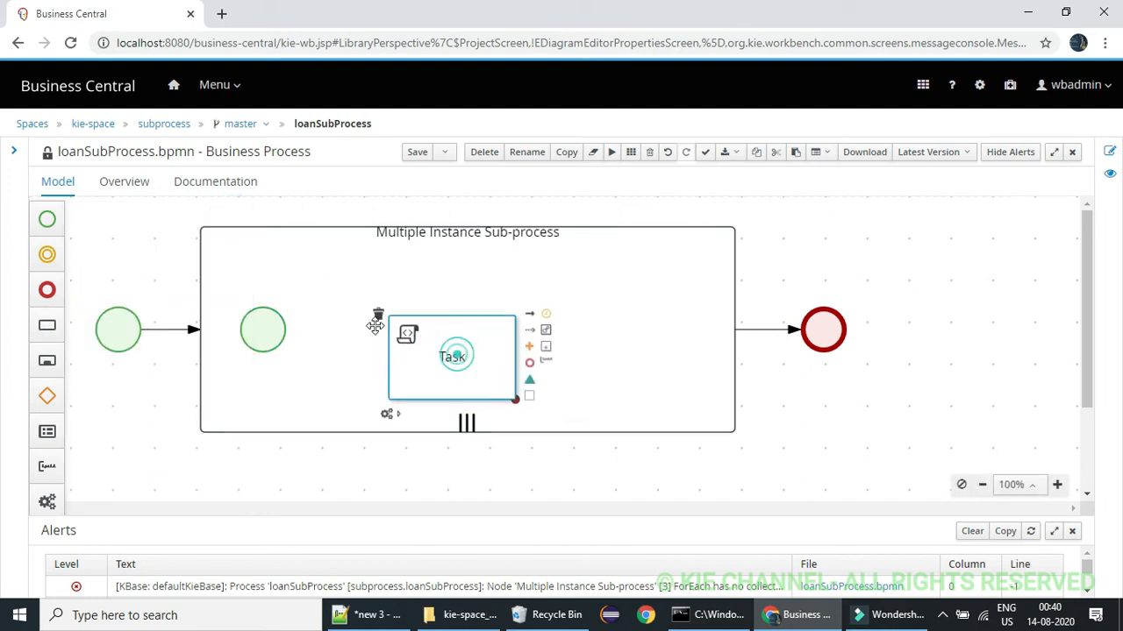
Connect the inner start event to the Script task with a sequence flow and select the task
{"action": "left_click", "coordinate": [276, 324]}
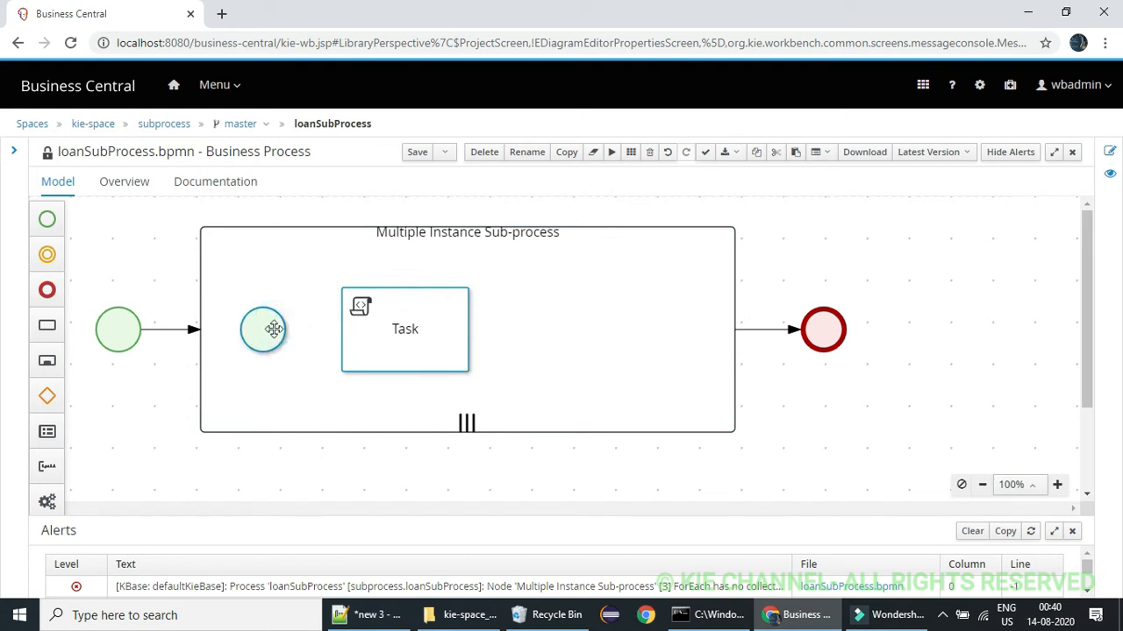
{"action": "left_click_drag", "start_coordinate": [300, 305], "coordinate": [395, 334]}
{"action": "left_click", "coordinate": [421, 326]}
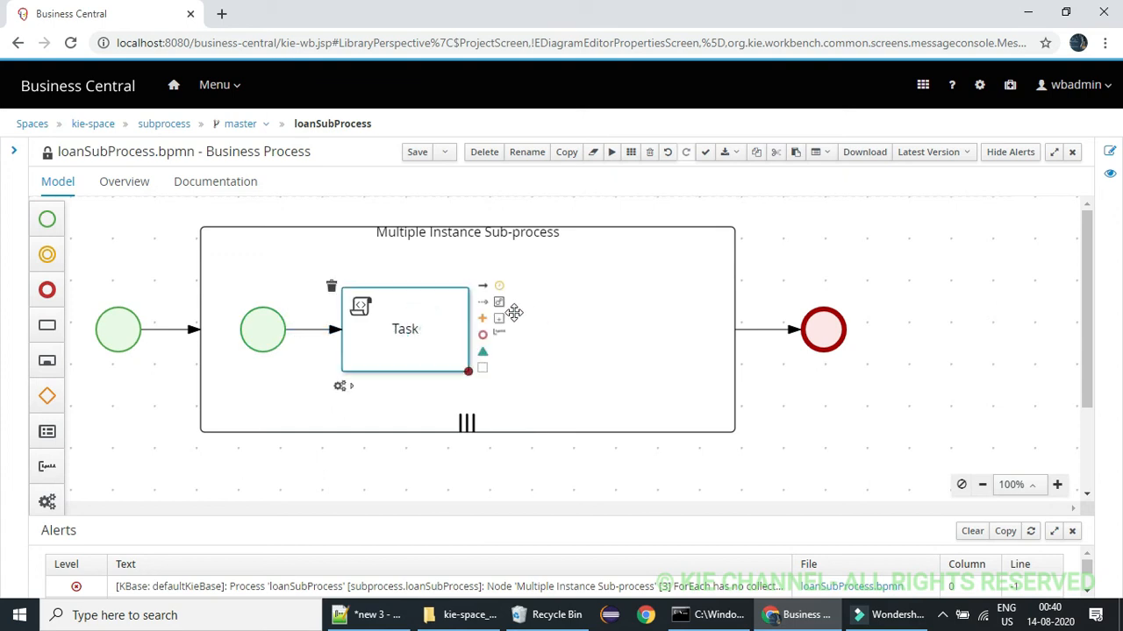
Append an end event to the inner Script task and nudge the task slightly towards it
{"action": "left_click", "coordinate": [490, 338]}
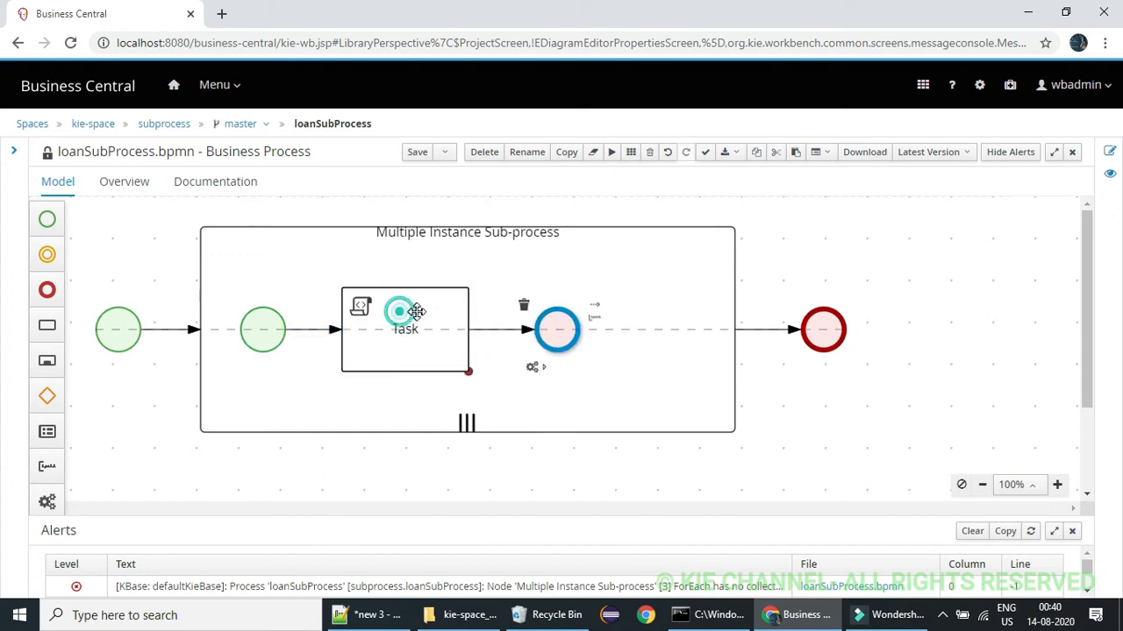
{"action": "left_click_drag", "start_coordinate": [401, 310], "coordinate": [419, 311]}
Set the Multiple Instance Sub-process's MI Execution mode to Sequential
{"action": "left_click", "coordinate": [552, 275]}
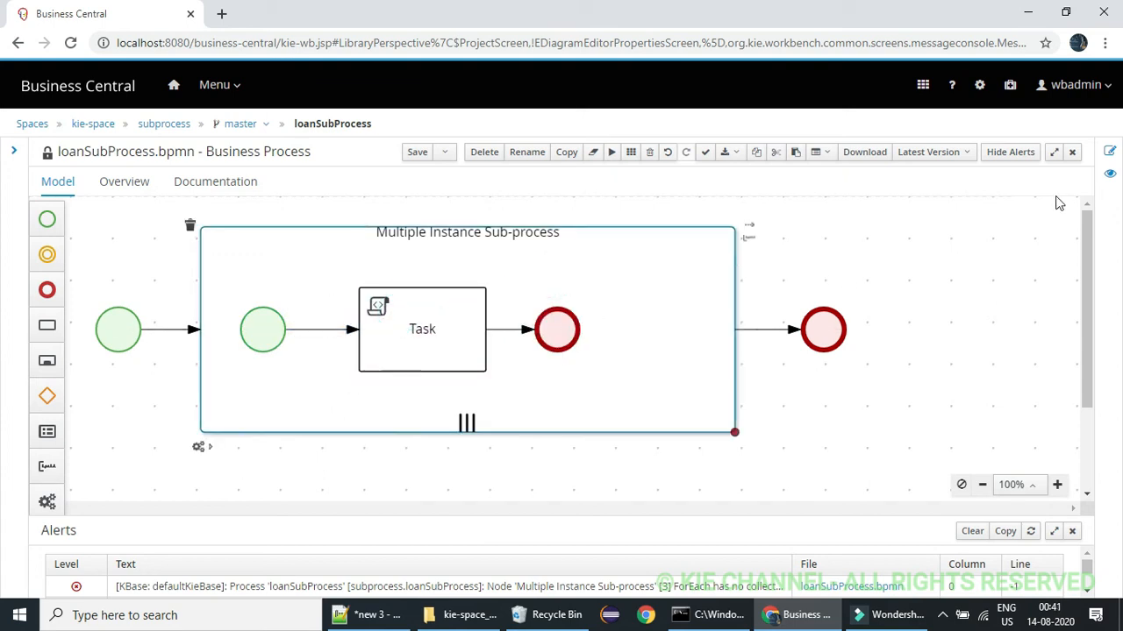
{"action": "left_click", "coordinate": [1109, 152]}
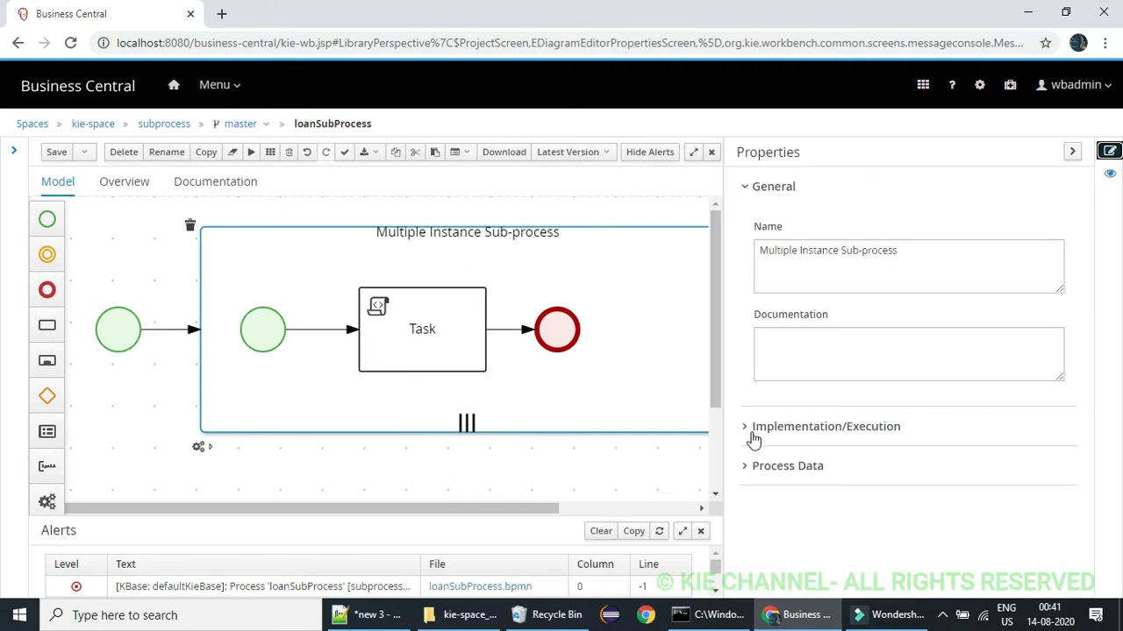
{"action": "left_click", "coordinate": [751, 430]}
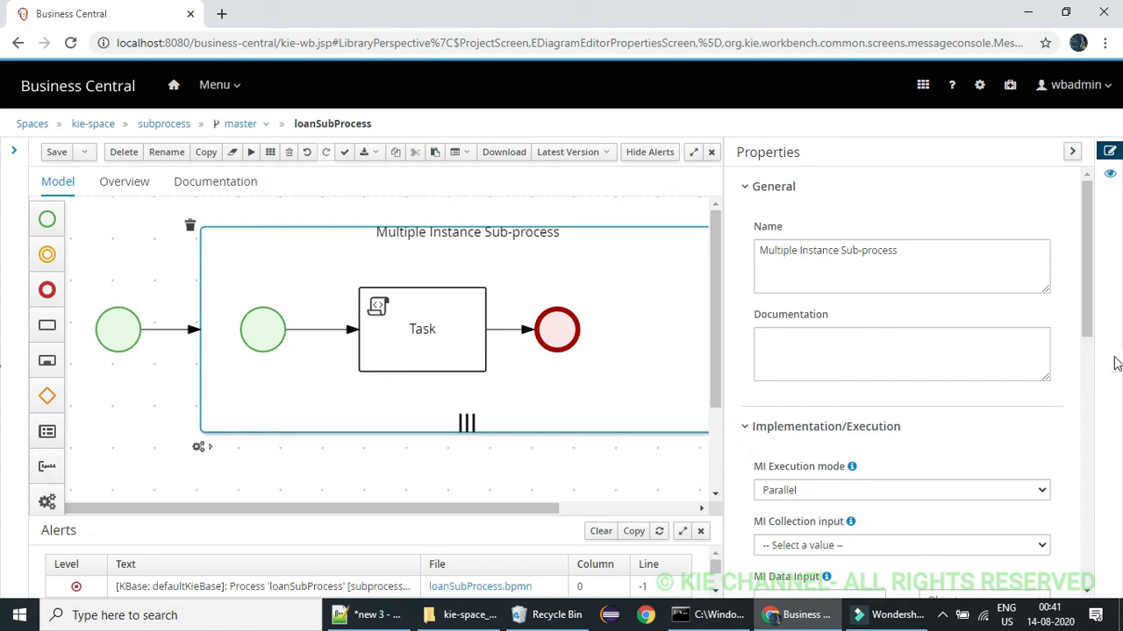
{"action": "left_click_drag", "start_coordinate": [1094, 299], "coordinate": [1096, 356]}
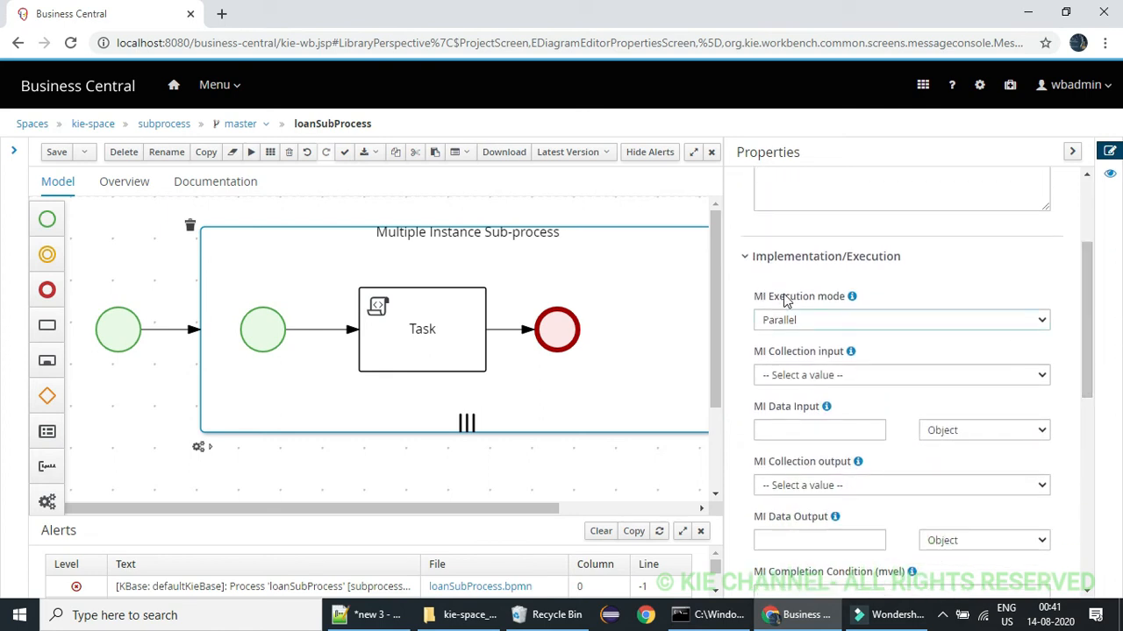
{"action": "left_click", "coordinate": [871, 321]}
{"action": "left_click", "coordinate": [862, 337]}
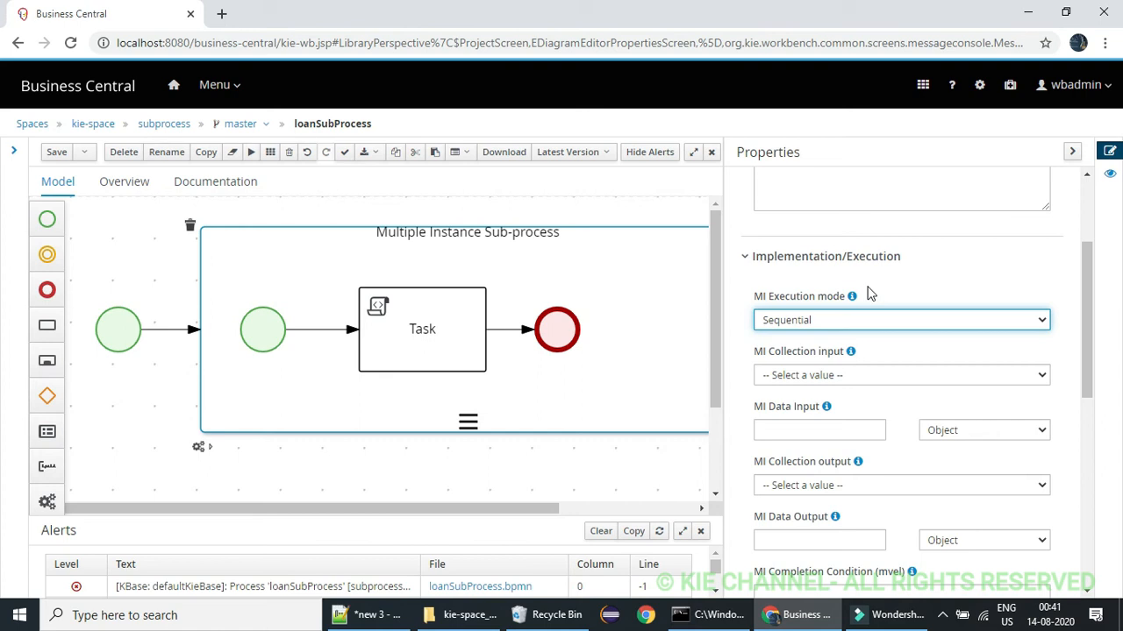
Set the sub-process's MI Collection input to mortagageList and name its MI Data Input mortagageValue
{"action": "left_click", "coordinate": [871, 378]}
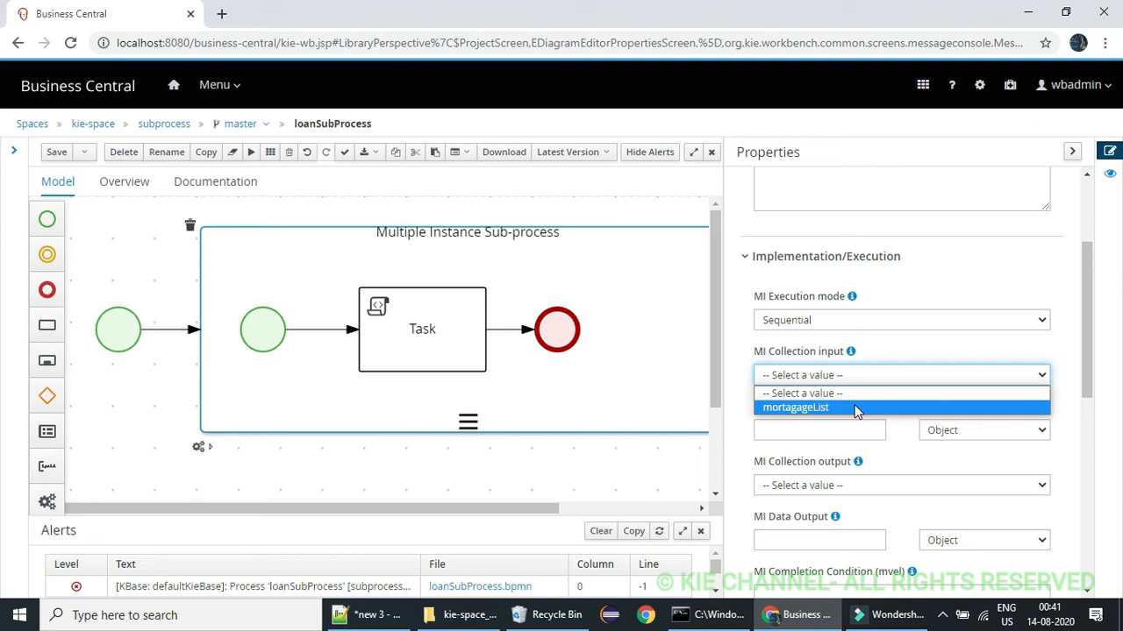
{"action": "left_click", "coordinate": [857, 408]}
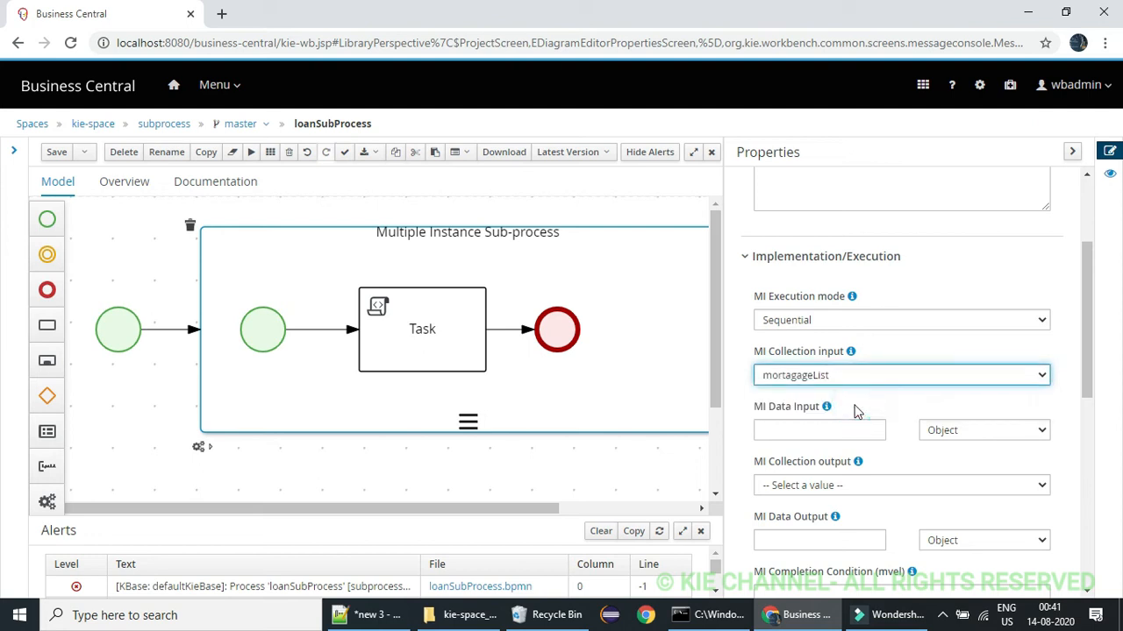
{"action": "left_click", "coordinate": [834, 427]}
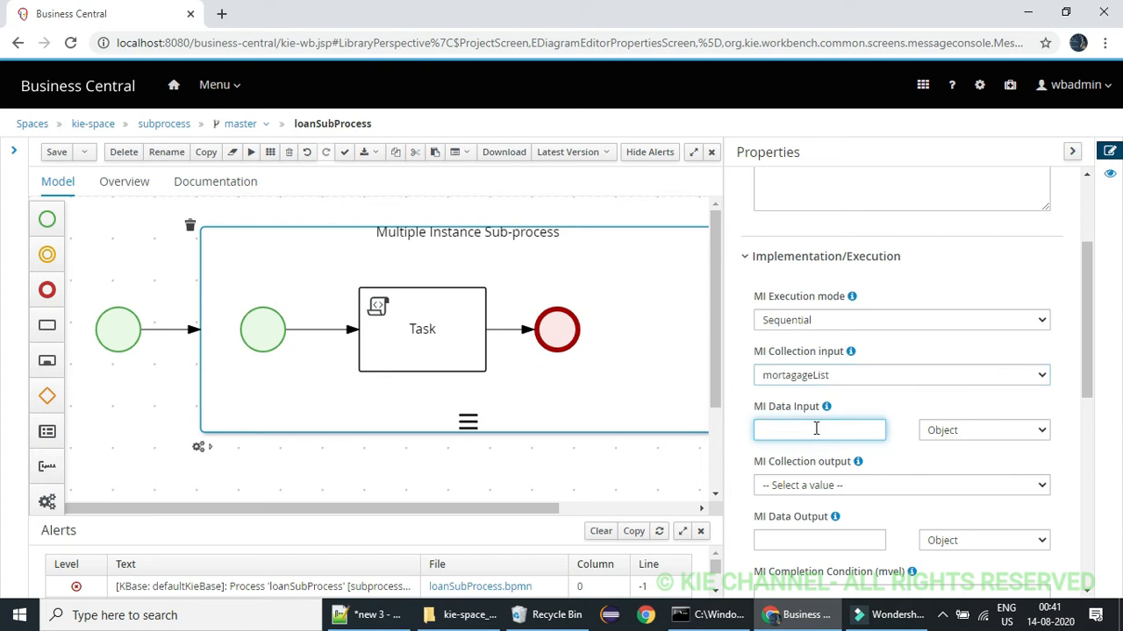
{"action": "type", "text": "agageValue"}
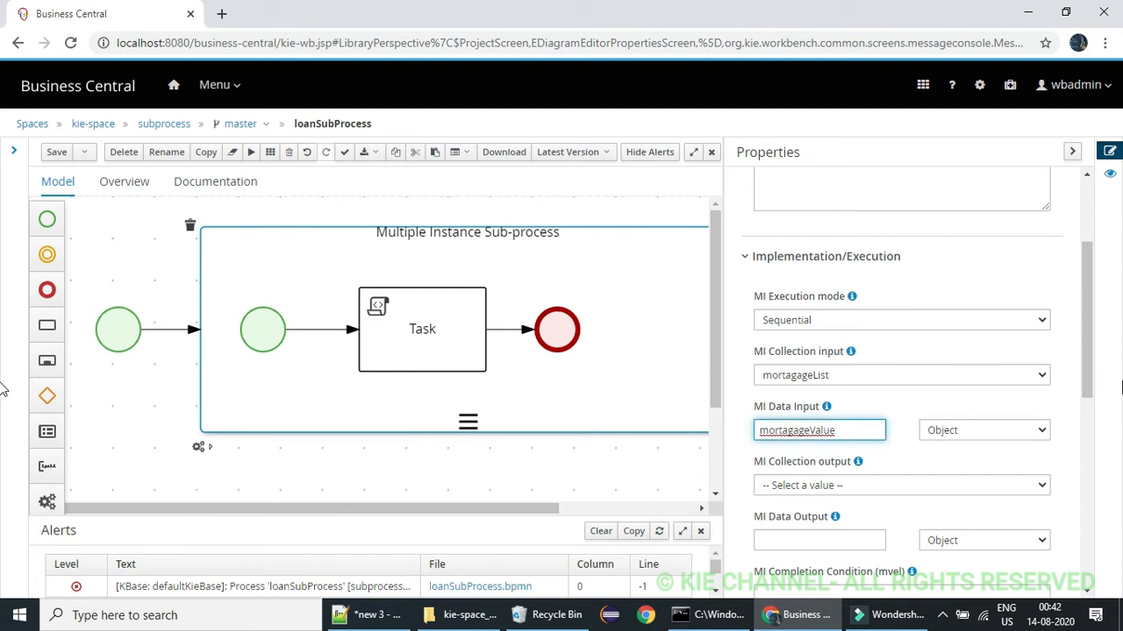
{"action": "left_click_drag", "start_coordinate": [1087, 359], "coordinate": [1086, 431]}
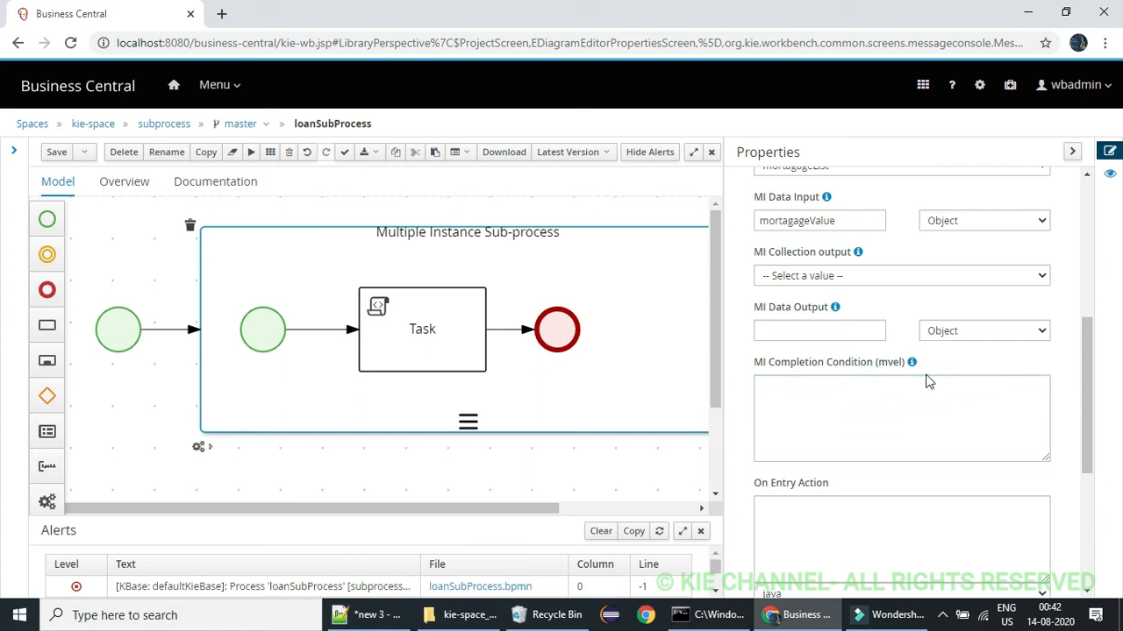
{"action": "left_click_drag", "start_coordinate": [1090, 371], "coordinate": [1087, 453]}
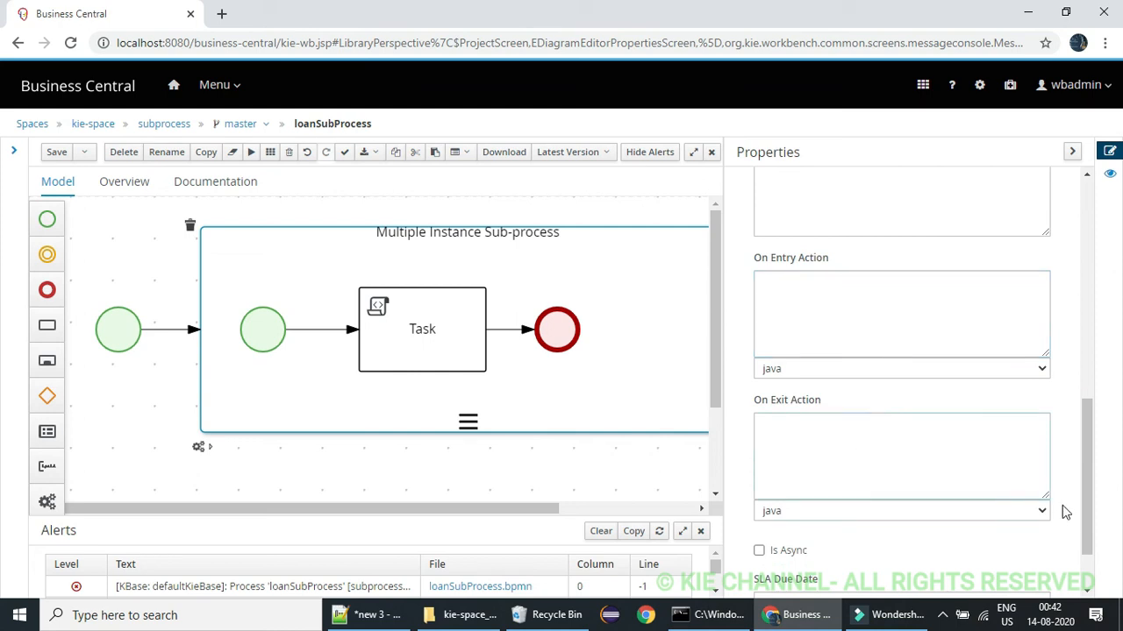
{"action": "scroll", "coordinate": [1087, 504], "scroll_direction": "down", "scroll_amount": 1}
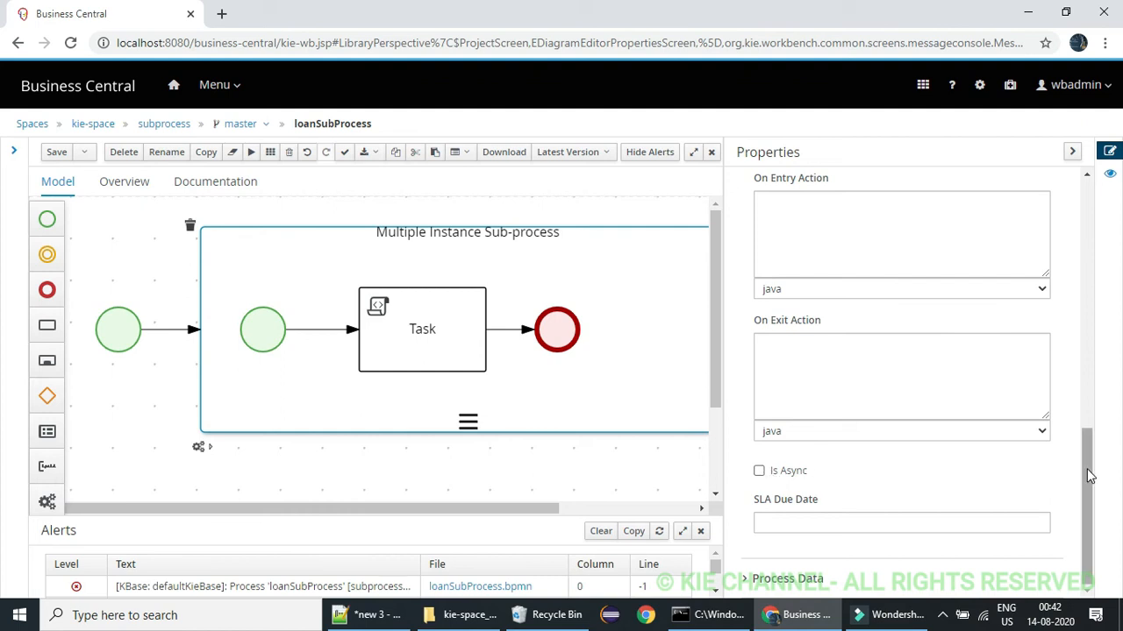
{"action": "left_click_drag", "start_coordinate": [1088, 475], "coordinate": [1084, 221]}
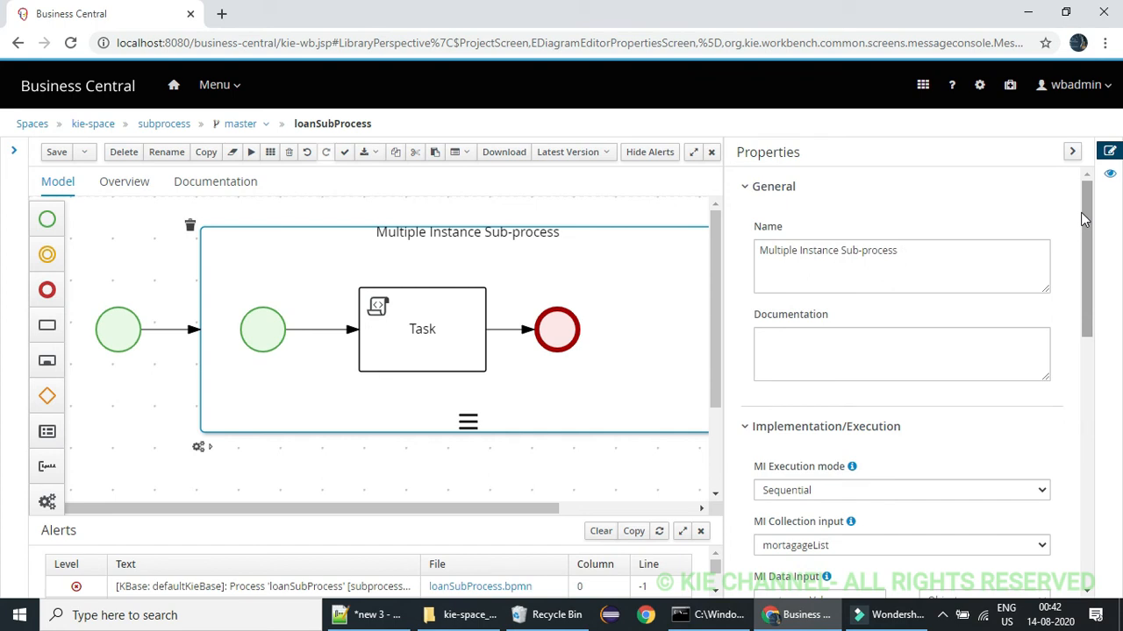
Rename the Script task inside the Multiple Instance Sub-process to "print Loan Details"
{"action": "left_click", "coordinate": [384, 307]}
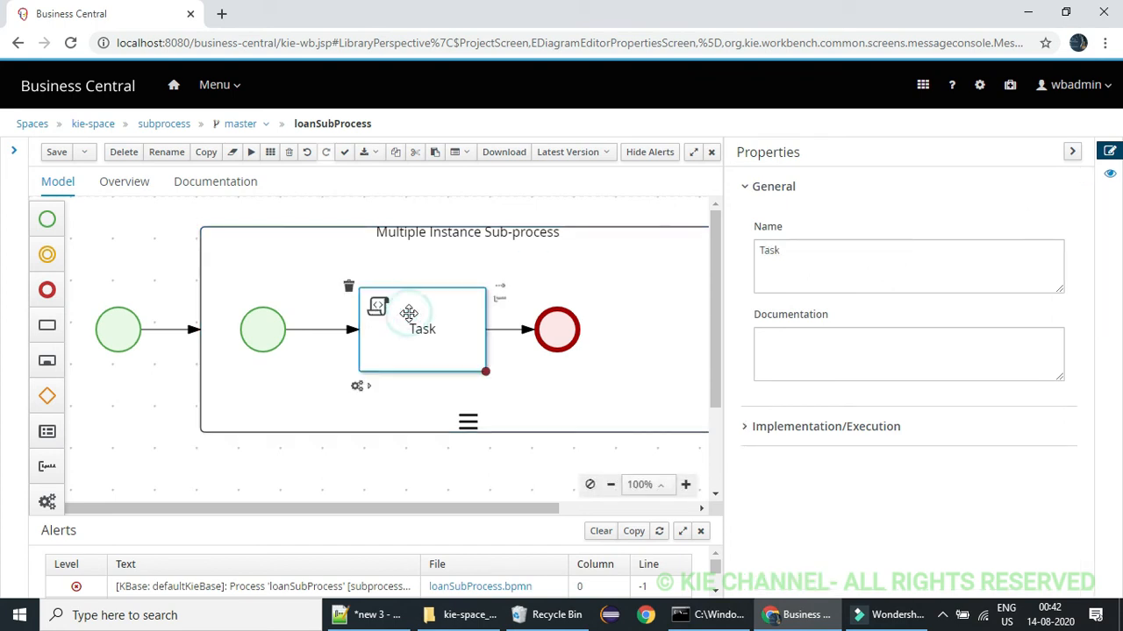
{"action": "double_click", "coordinate": [800, 250]}
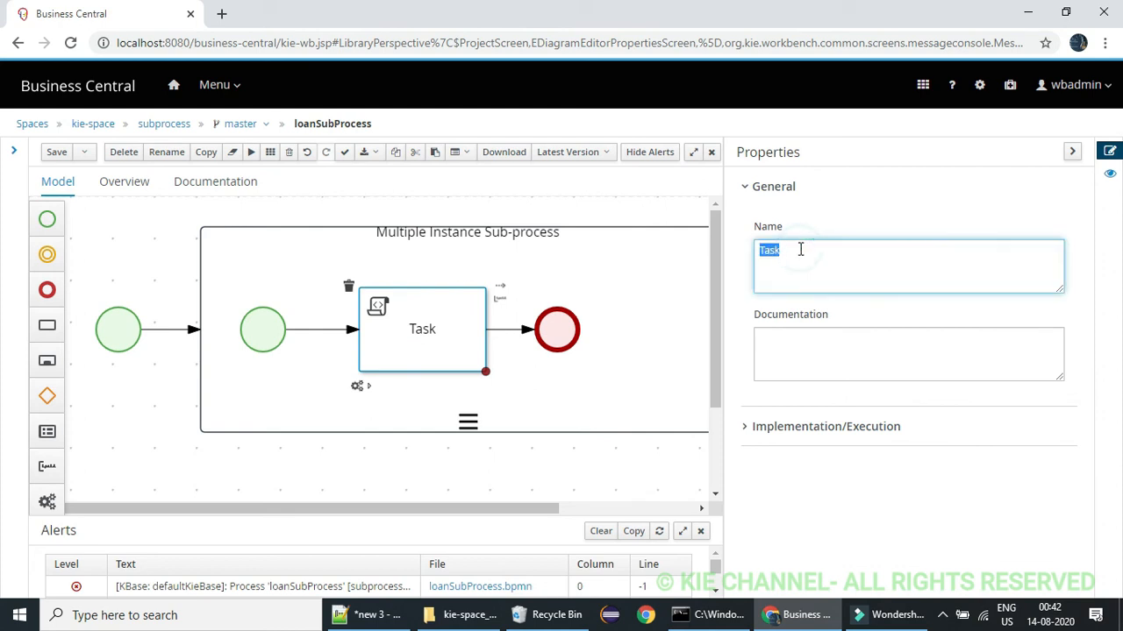
{"action": "type", "text": "print Loan Dea"}
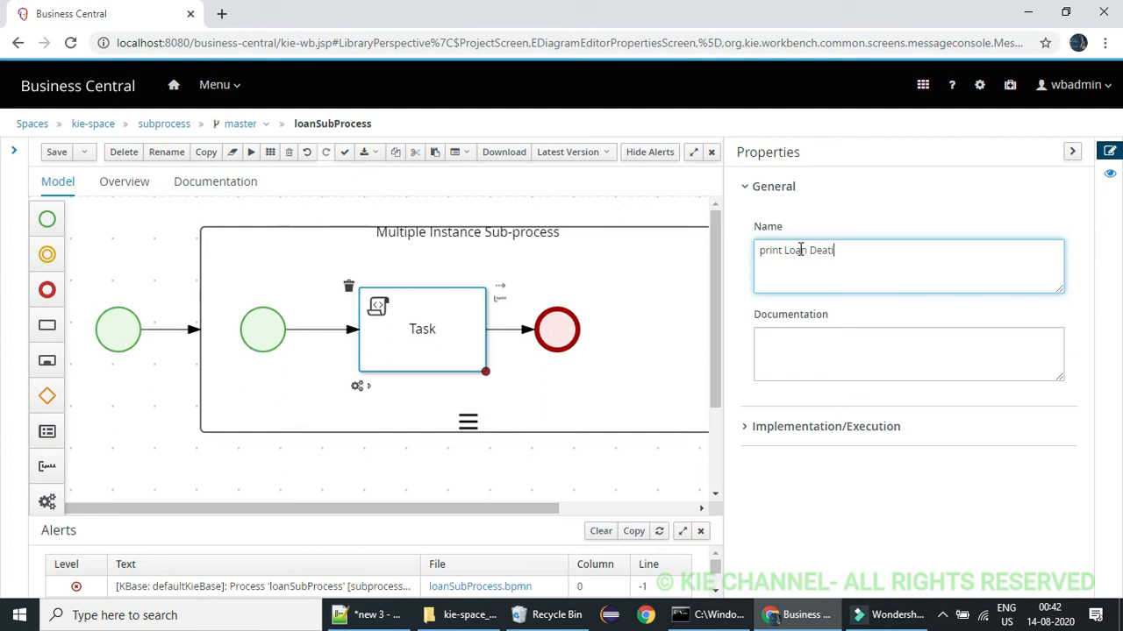
{"action": "key", "text": "BackSpace"}
{"action": "left_click", "coordinate": [458, 308]}
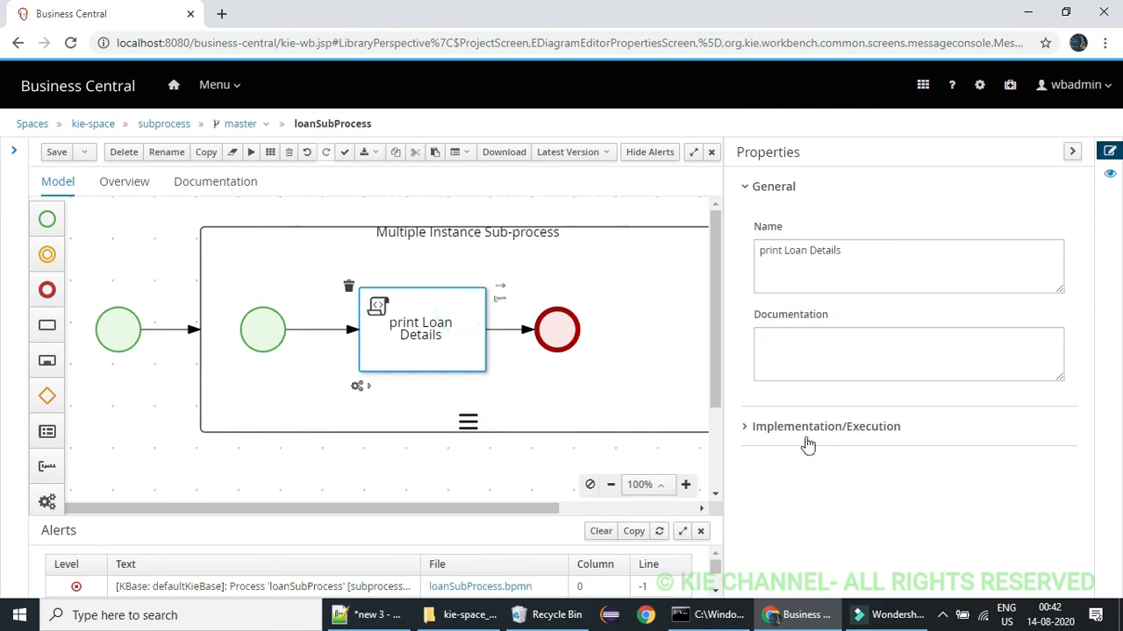
Copy the MI Data Input name mortagageValue from the Multiple Instance Sub-process's properties for use in the task script
{"action": "left_click", "coordinate": [754, 428]}
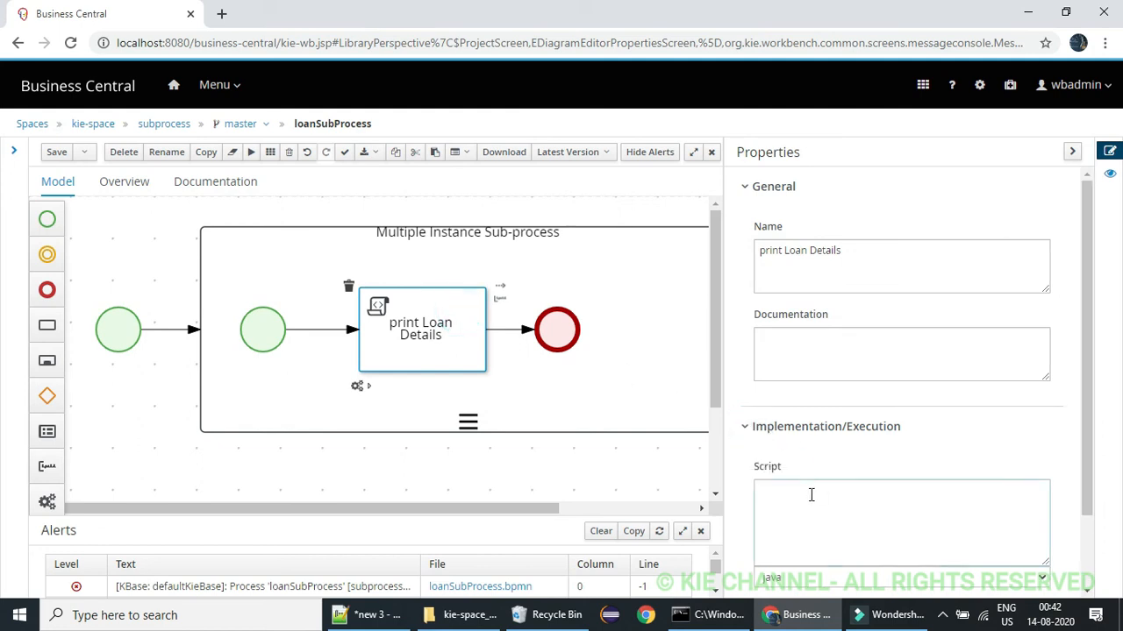
{"action": "left_click", "coordinate": [811, 495]}
{"action": "left_click", "coordinate": [541, 282]}
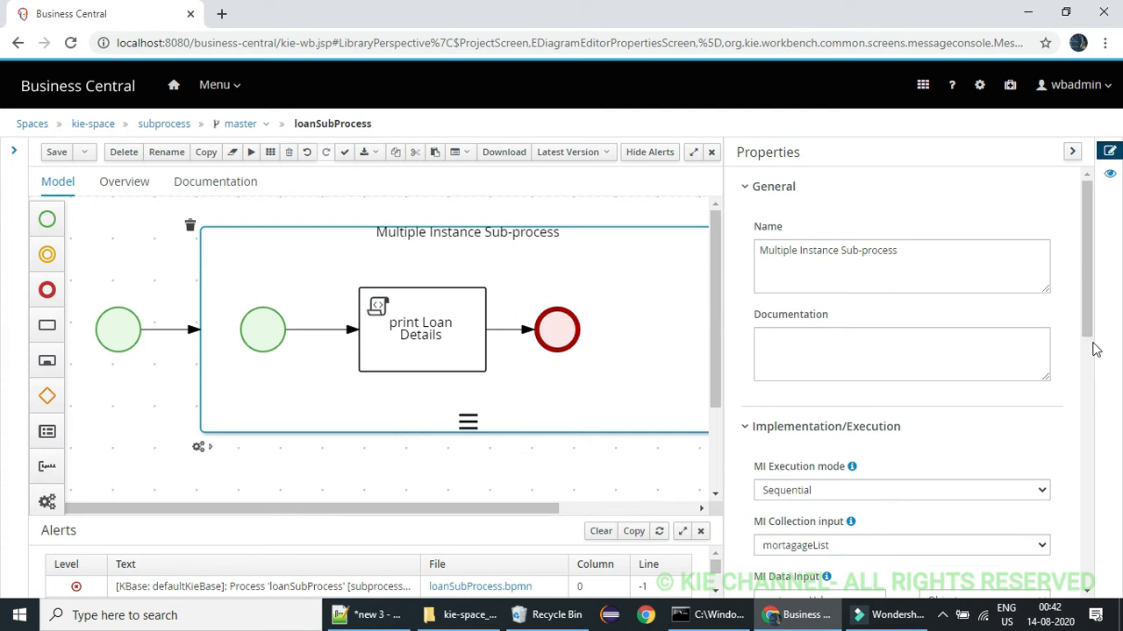
{"action": "left_click_drag", "start_coordinate": [1092, 323], "coordinate": [1092, 389]}
{"action": "double_click", "coordinate": [822, 409]}
{"action": "key", "text": "ctrl+c"}
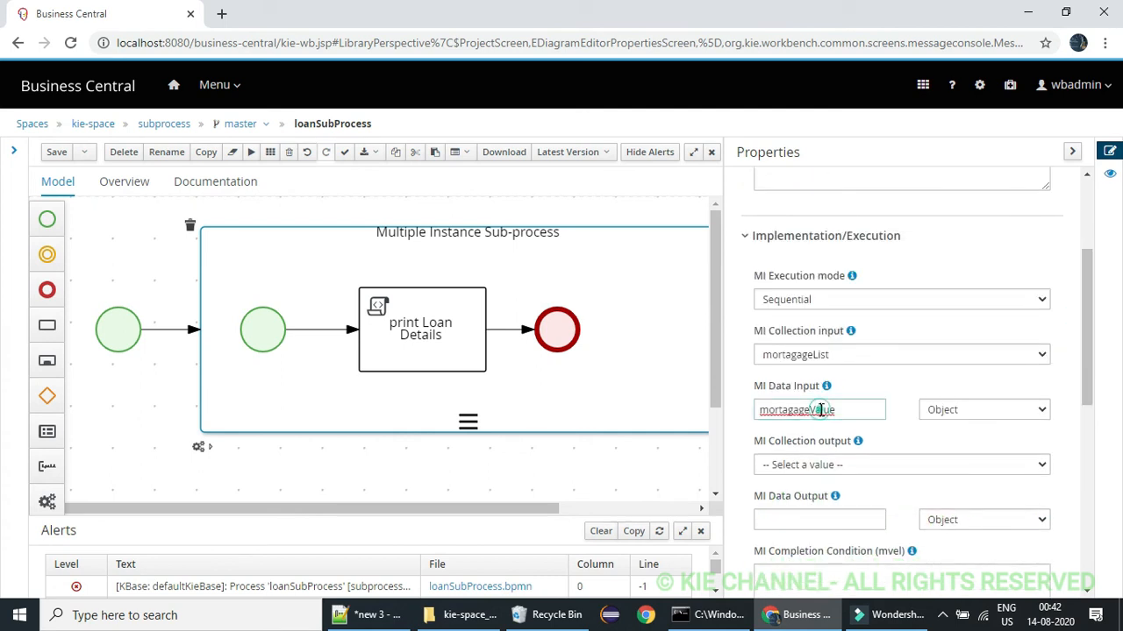
Enter the Java script System.out.println("Each Mortagage value is:::"+mortagageValue); in the print Loan Details task
{"action": "left_click", "coordinate": [378, 271]}
{"action": "left_click", "coordinate": [420, 324]}
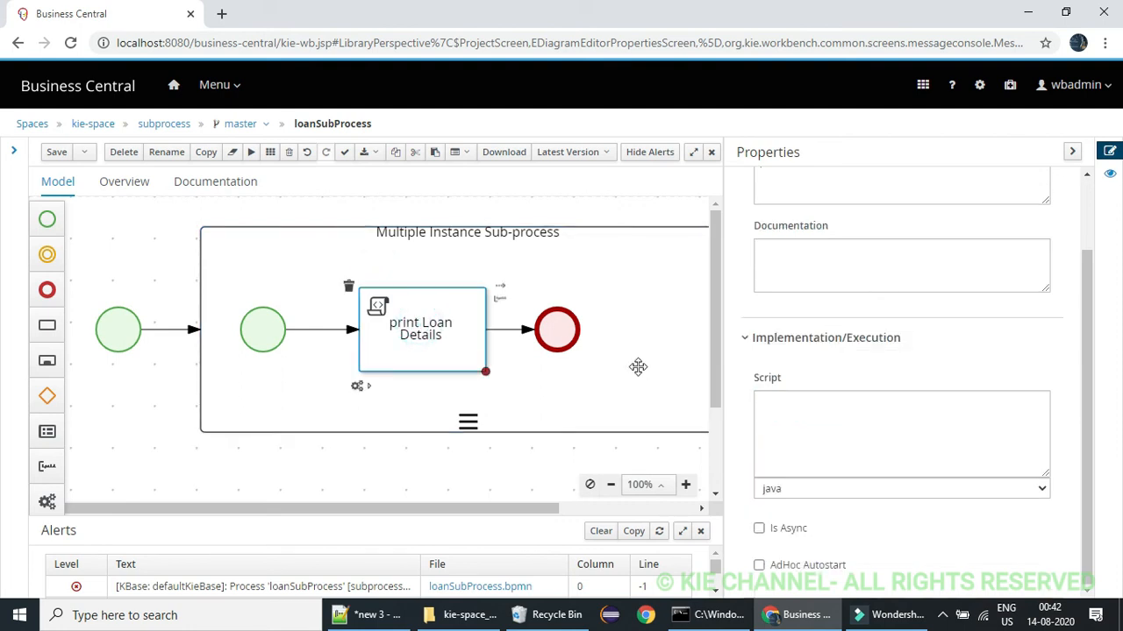
{"action": "left_click", "coordinate": [840, 405]}
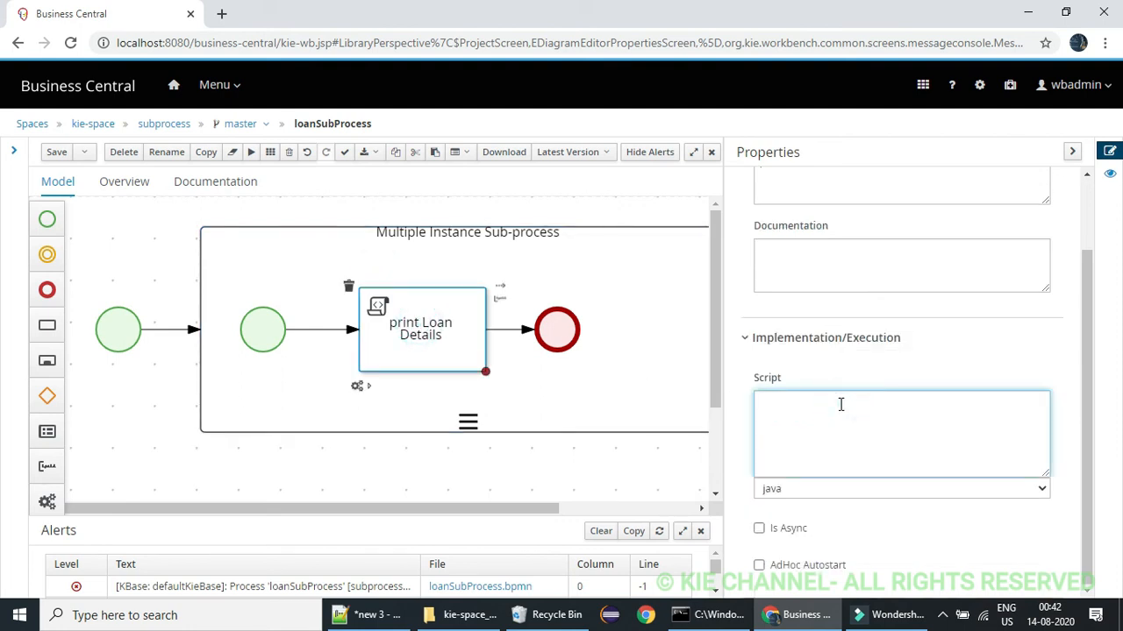
{"action": "type", "text": "System.out.println()"}
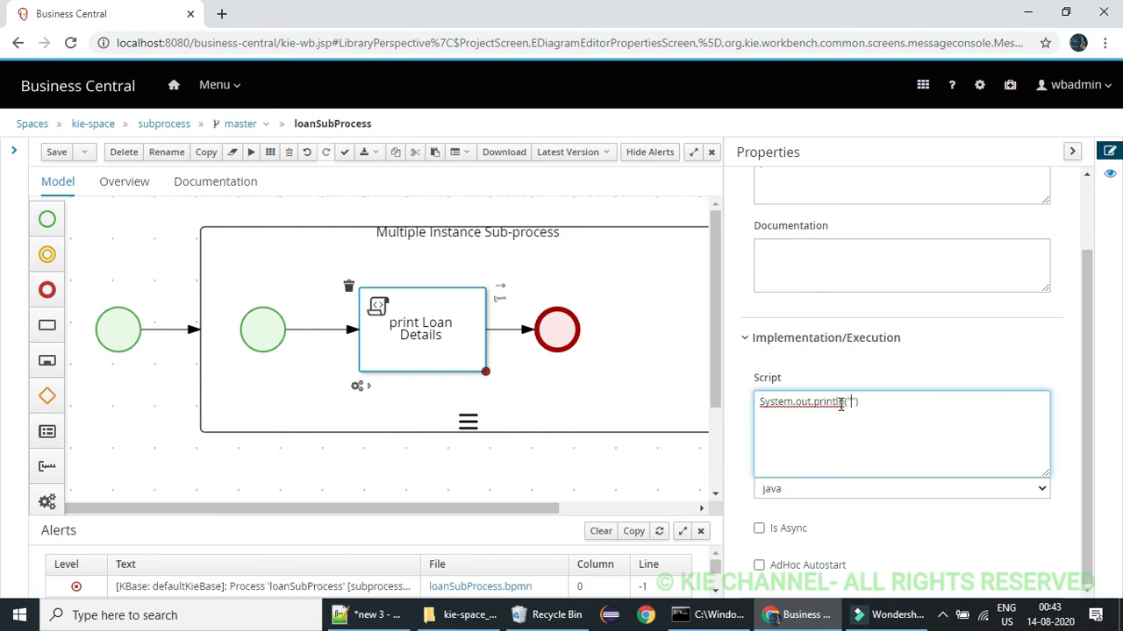
{"action": "type", "text": "Each Mortagage value is:::"}
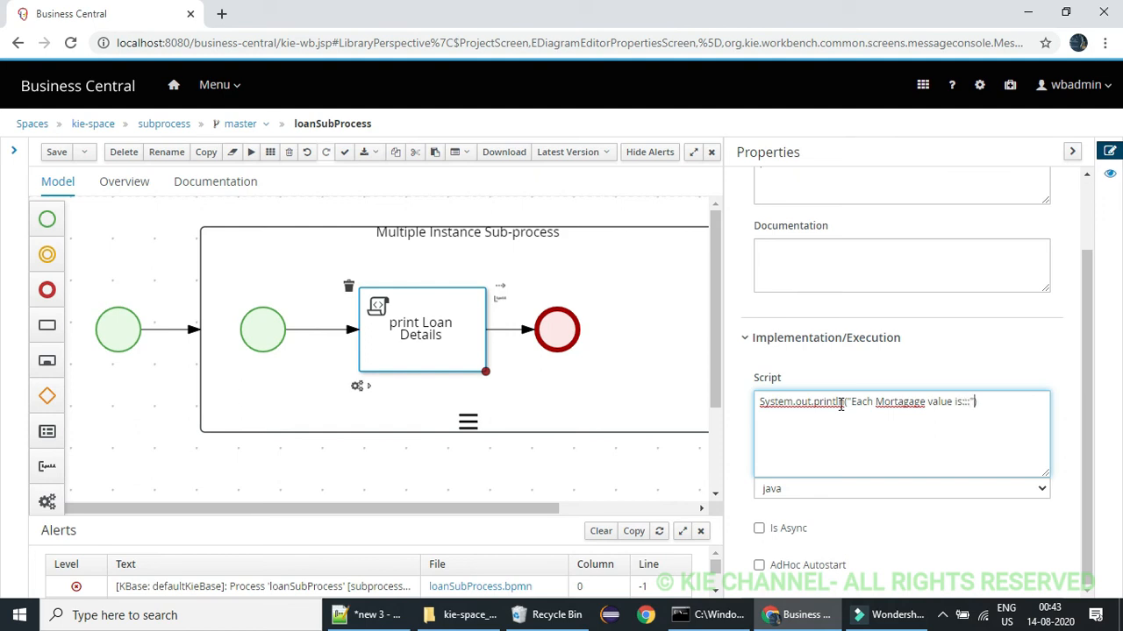
{"action": "key", "text": "ctrl+v"}
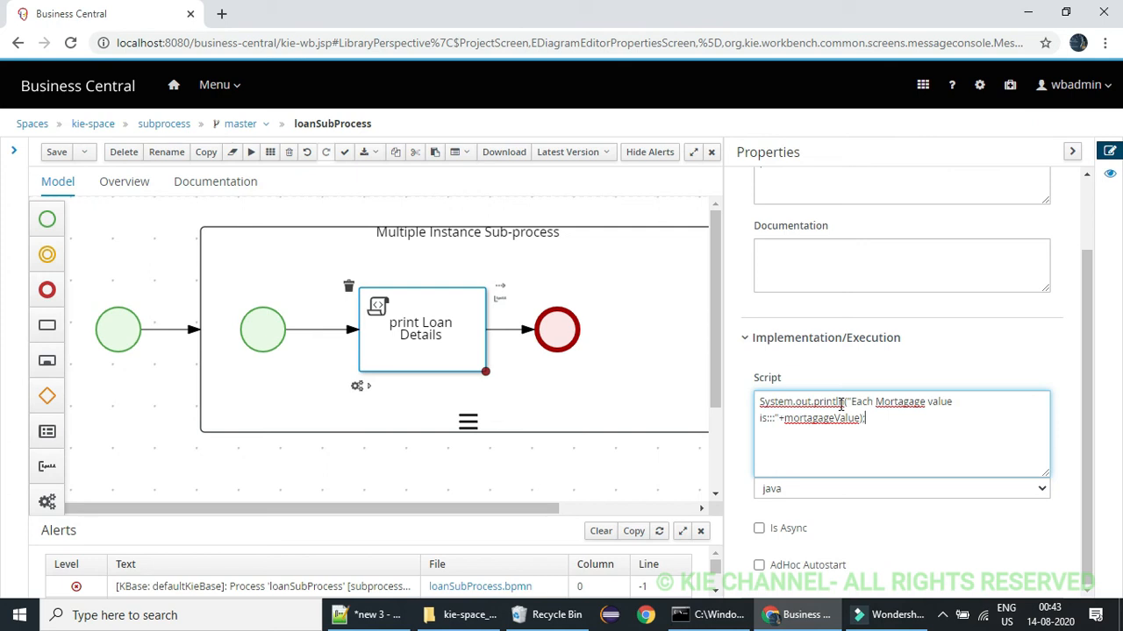
Save the loanSubProcess process and close its editor to return to the subprocess project's assets
{"action": "left_click_drag", "start_coordinate": [1088, 428], "coordinate": [1081, 327]}
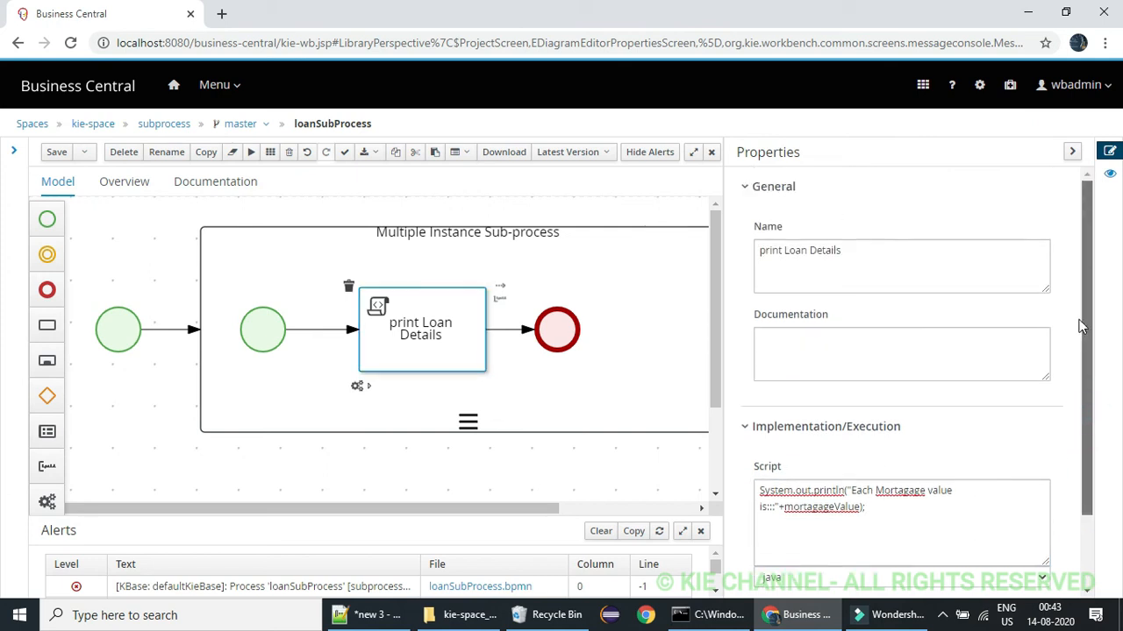
{"action": "left_click", "coordinate": [1072, 152]}
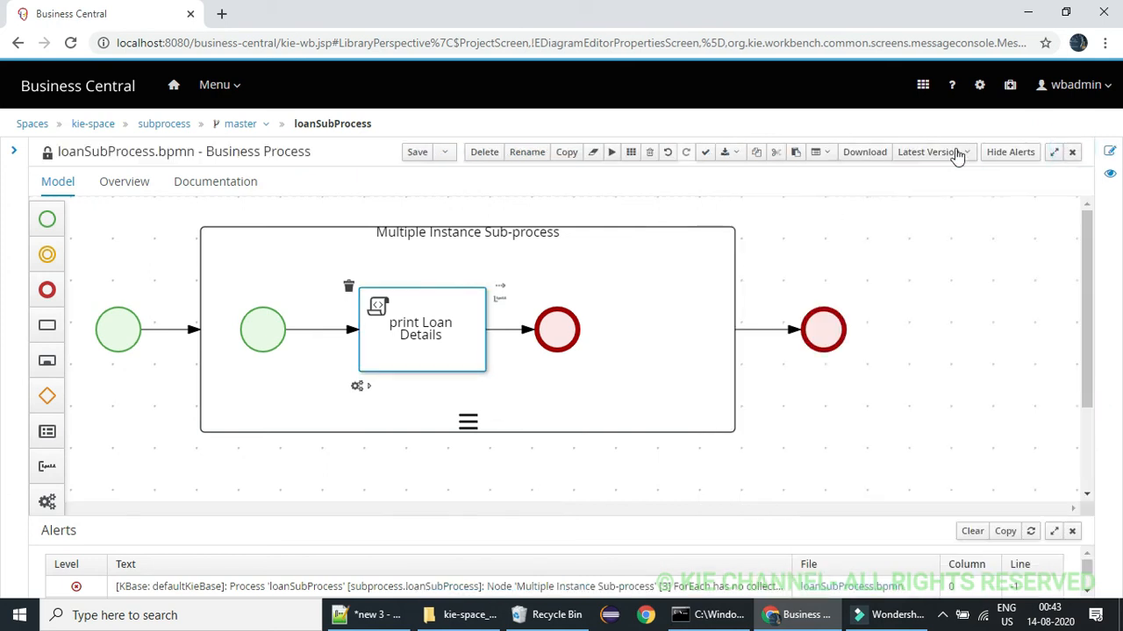
{"action": "left_click", "coordinate": [417, 154]}
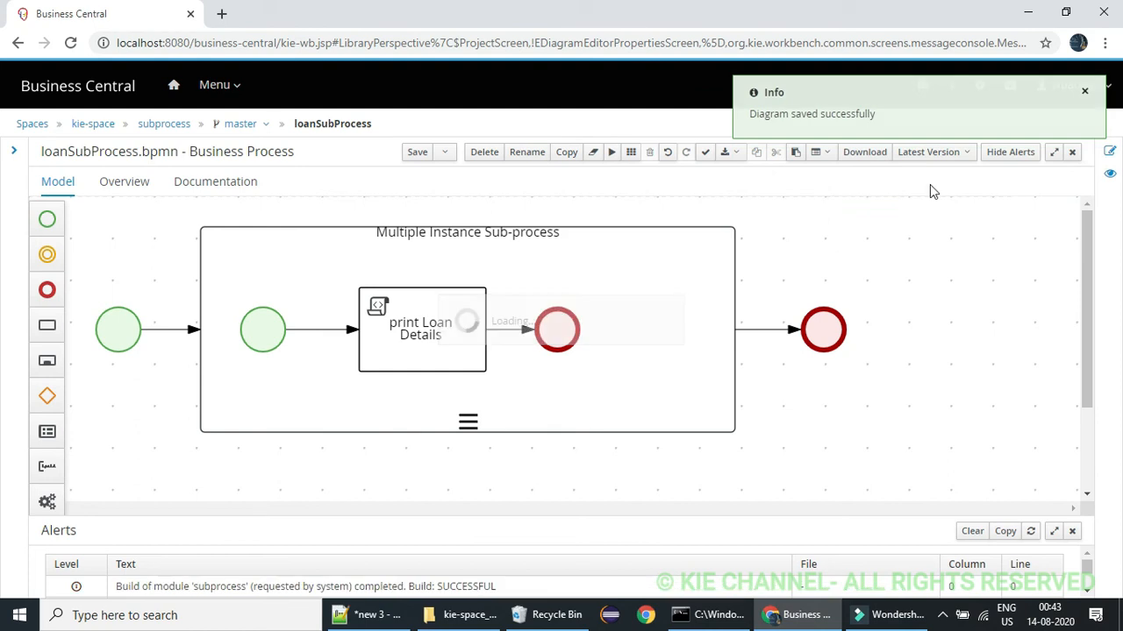
{"action": "left_click", "coordinate": [1074, 154]}
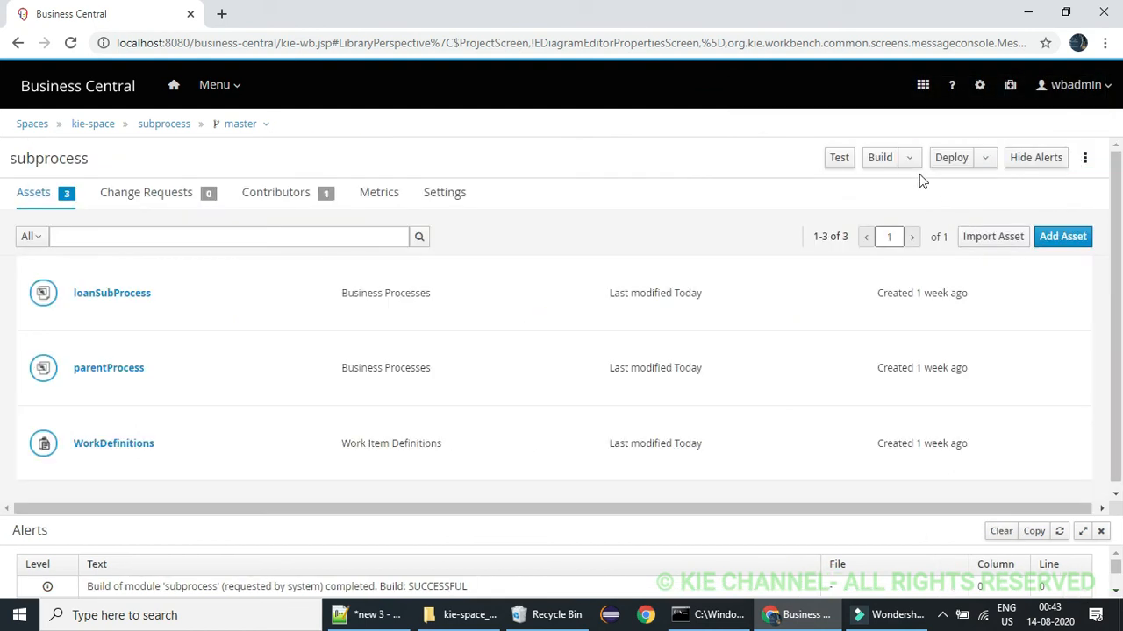
Build the subprocess project and deploy it to the server
{"action": "left_click", "coordinate": [882, 163]}
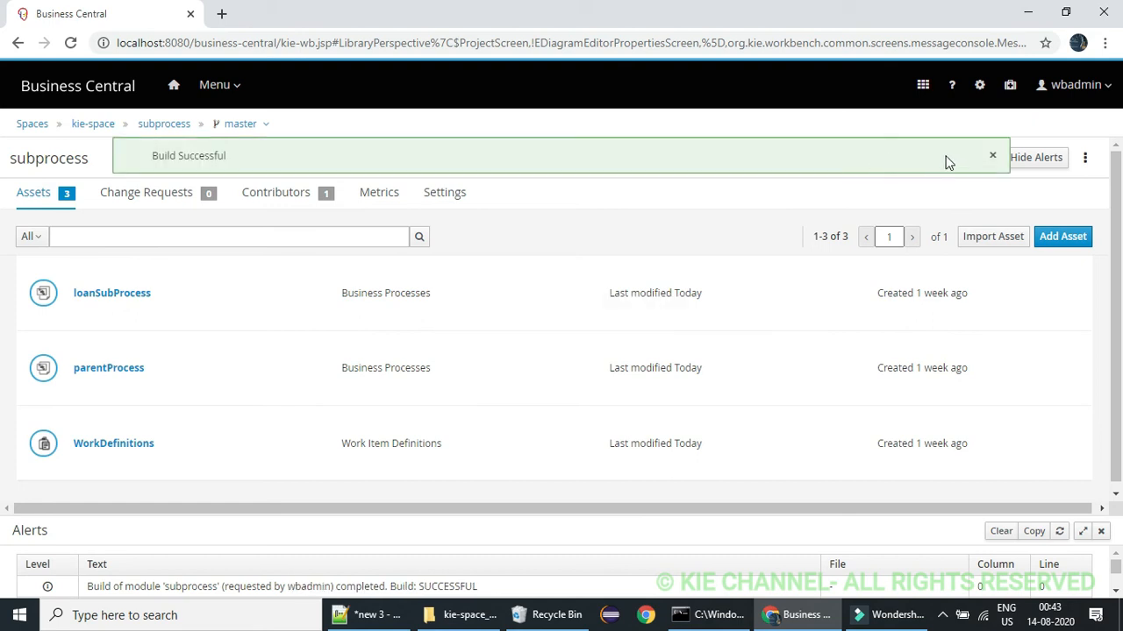
{"action": "left_click", "coordinate": [991, 158]}
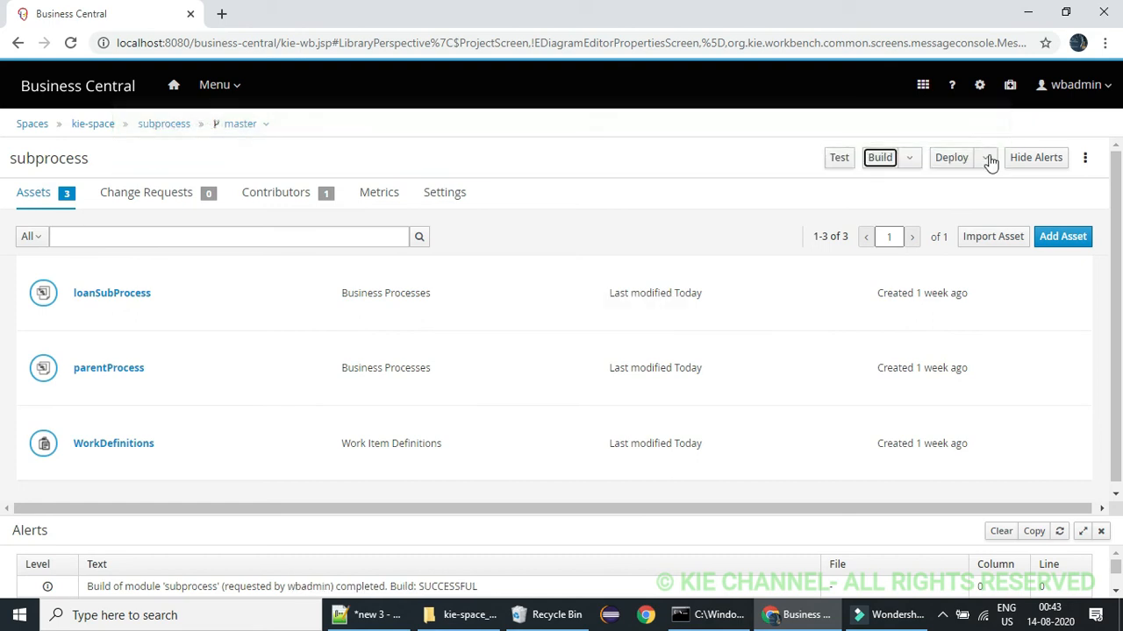
{"action": "left_click", "coordinate": [937, 163]}
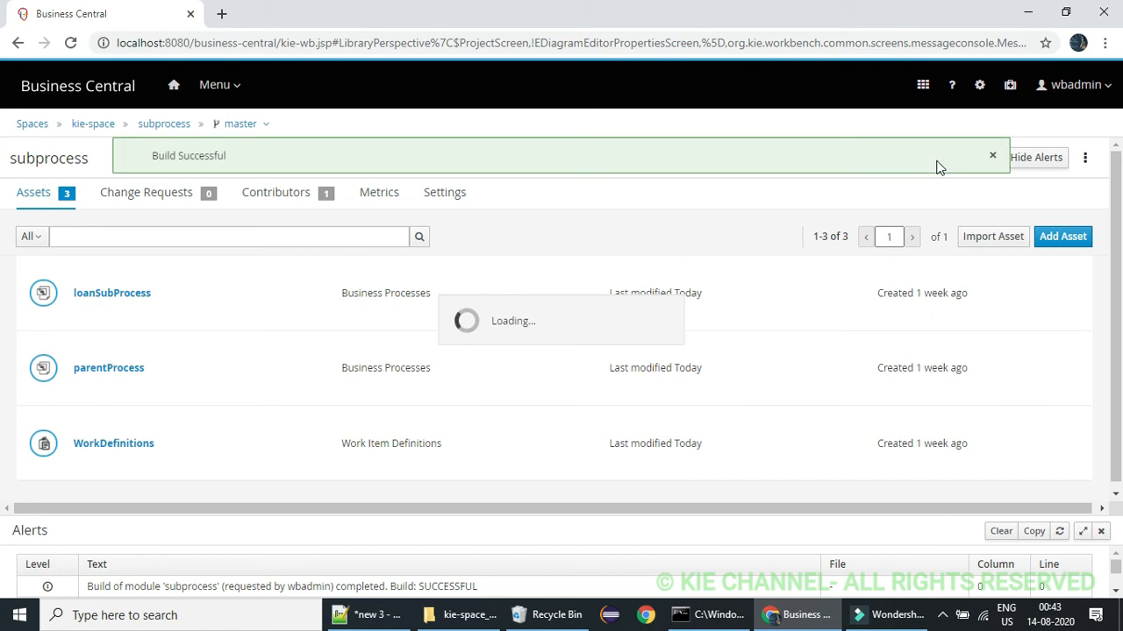
{"action": "left_click", "coordinate": [991, 158]}
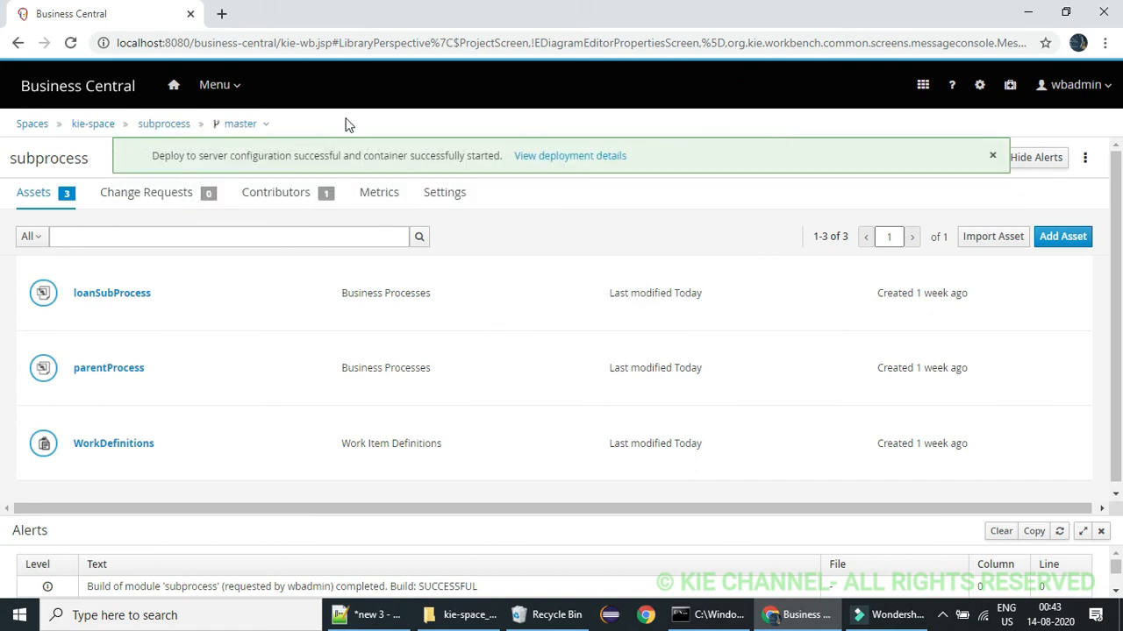
Start a new parentProcess instance from the process definitions, submitting its start form without filling it in
{"action": "left_click", "coordinate": [228, 92]}
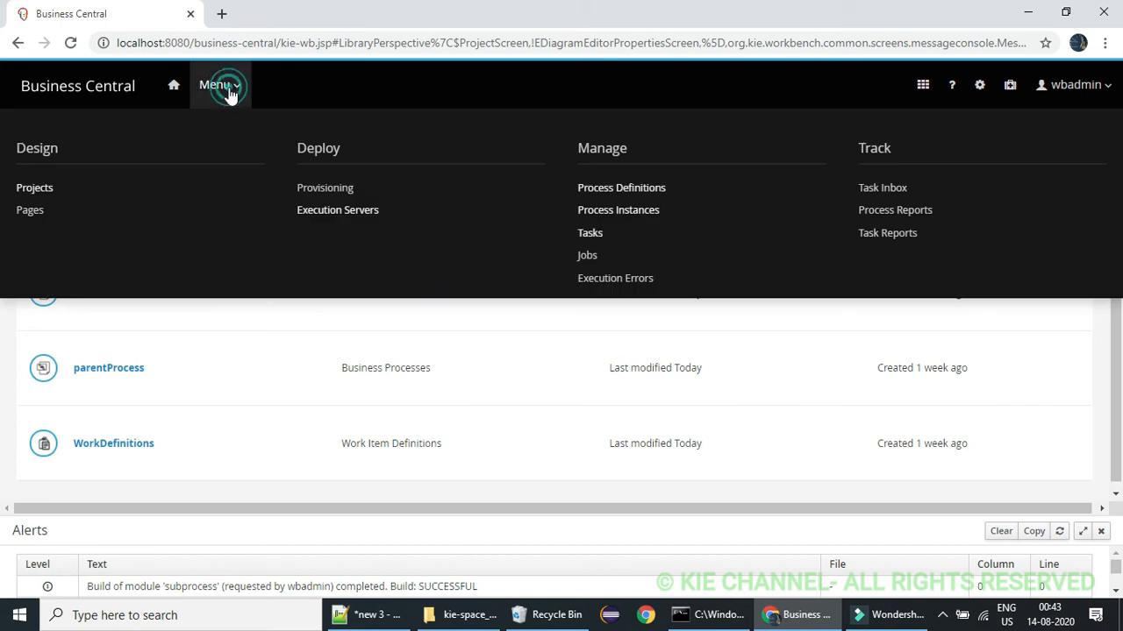
{"action": "left_click", "coordinate": [619, 187]}
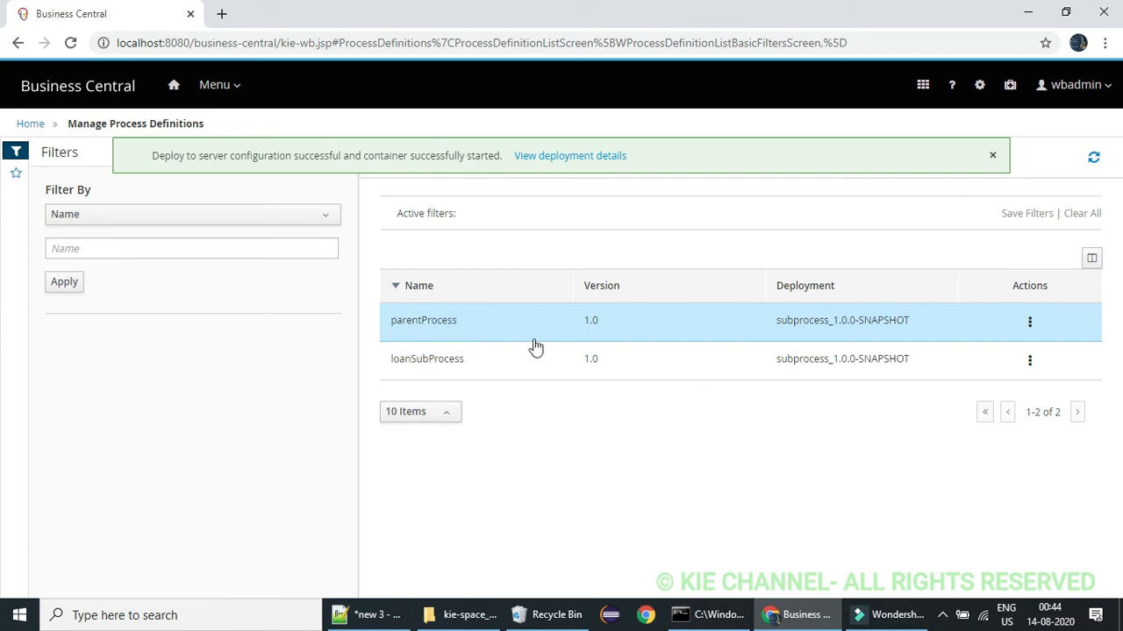
{"action": "left_click", "coordinate": [463, 327]}
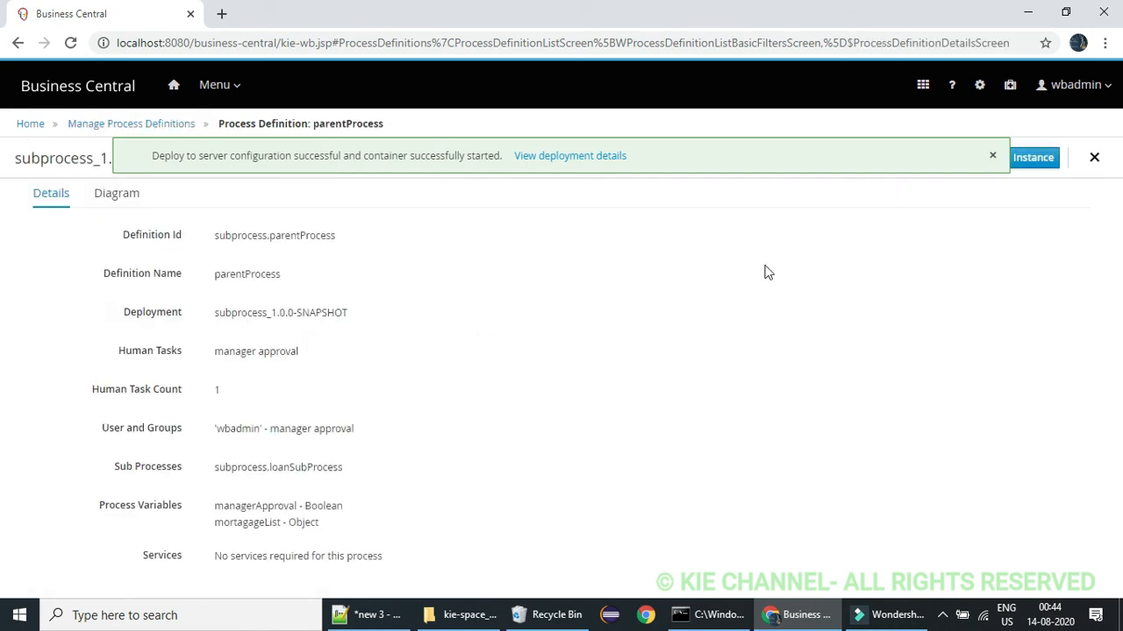
{"action": "left_click", "coordinate": [992, 155]}
{"action": "left_click", "coordinate": [984, 158]}
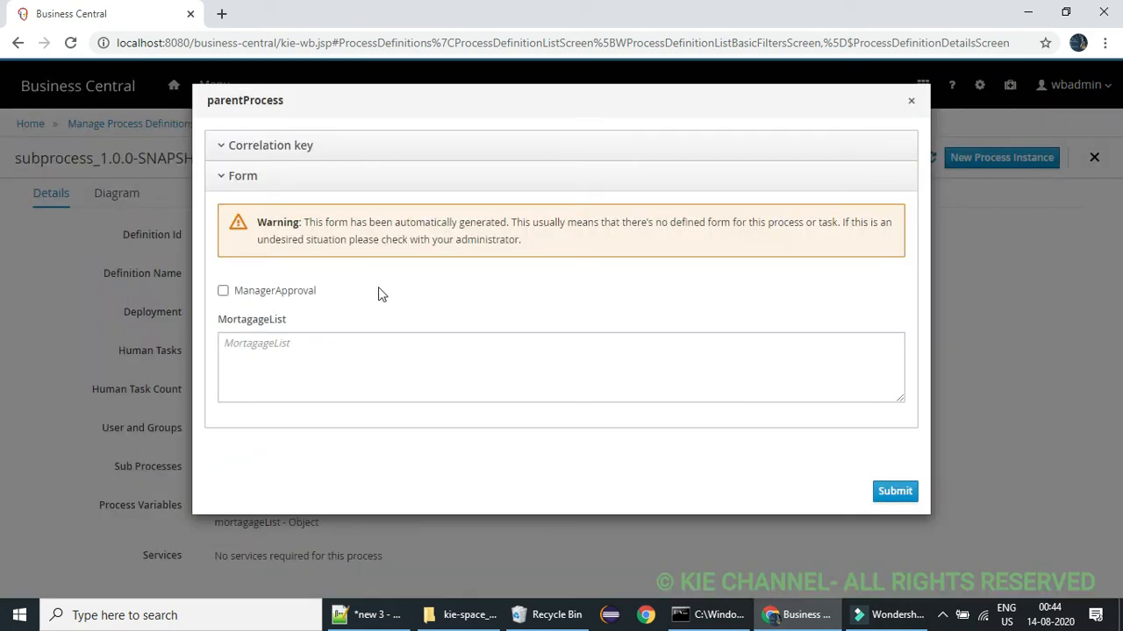
{"action": "left_click", "coordinate": [892, 497]}
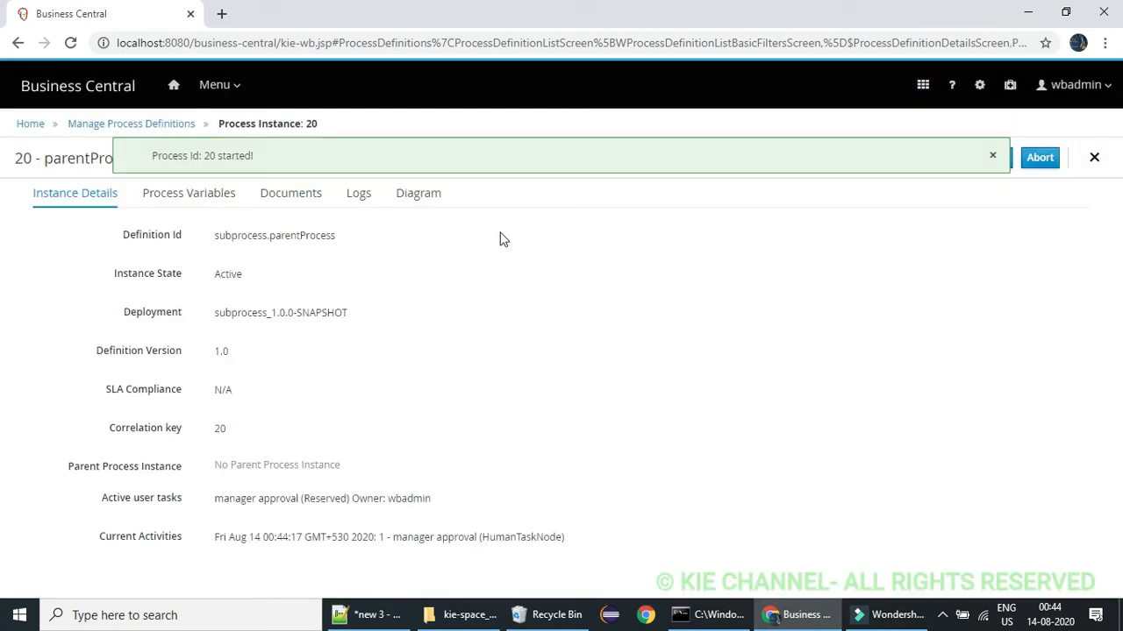
Examine the diagram of the active parentProcess instance among the process instances, then close the instance
{"action": "left_click", "coordinate": [231, 85]}
{"action": "left_click", "coordinate": [602, 212]}
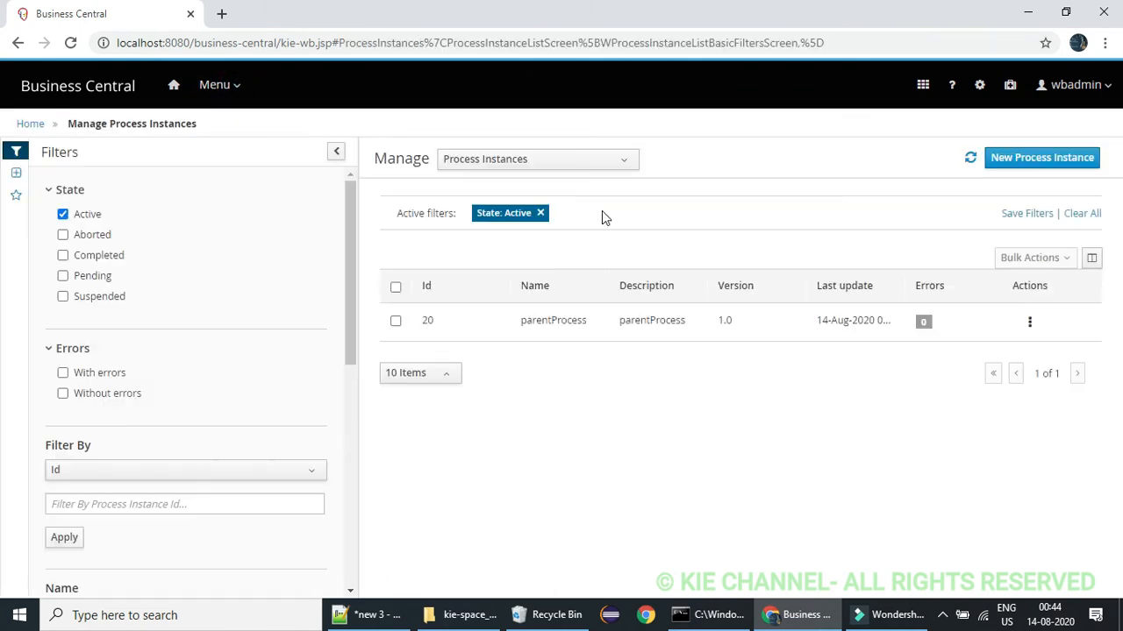
{"action": "left_click", "coordinate": [626, 325]}
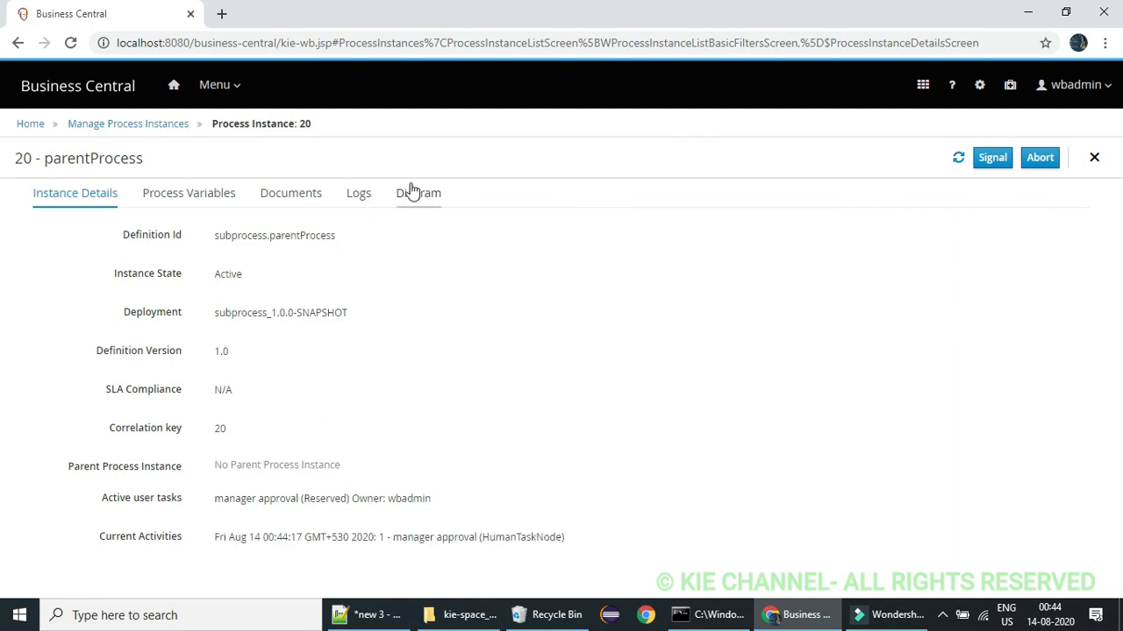
{"action": "left_click", "coordinate": [419, 193]}
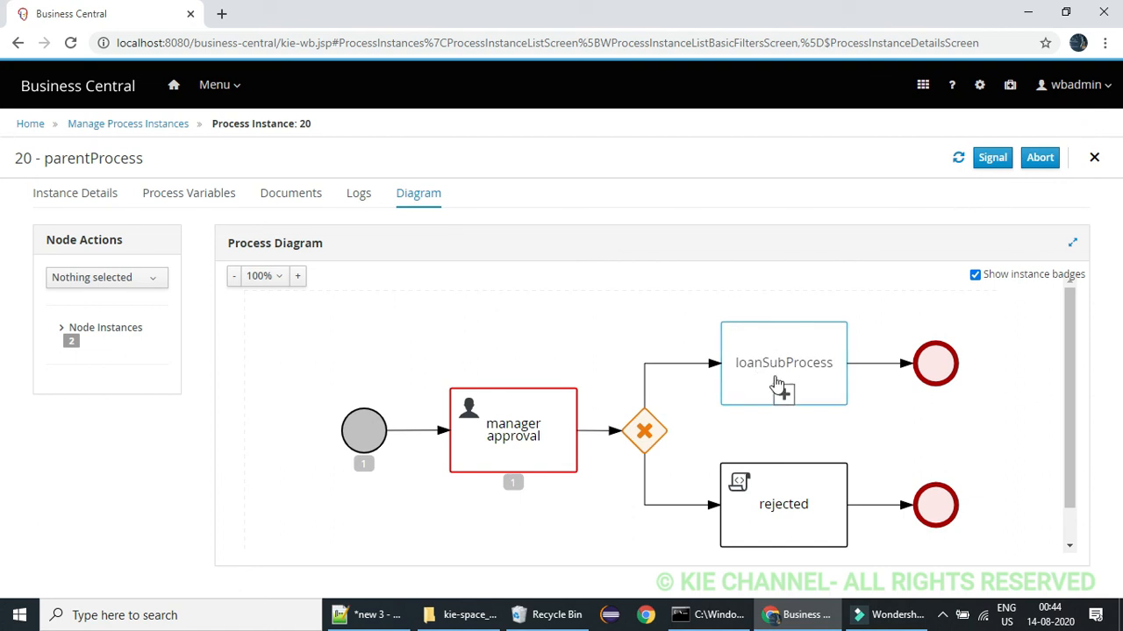
{"action": "left_click", "coordinate": [1095, 158]}
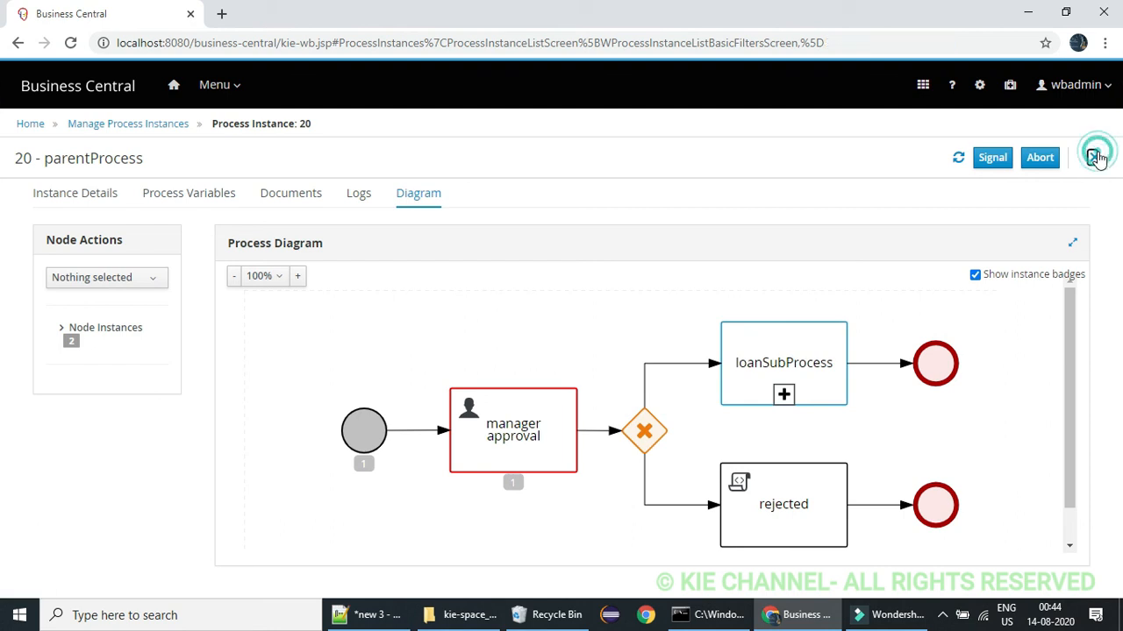
Start the manager approval task, set ManagerApproval to true and complete the task
{"action": "left_click", "coordinate": [226, 88]}
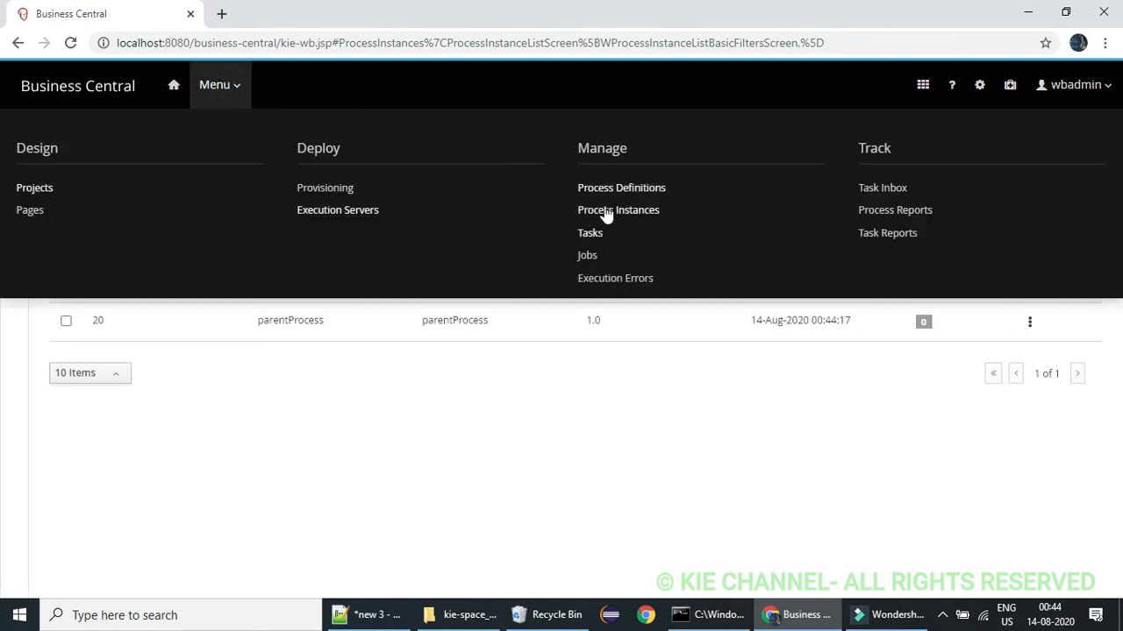
{"action": "left_click", "coordinate": [594, 234]}
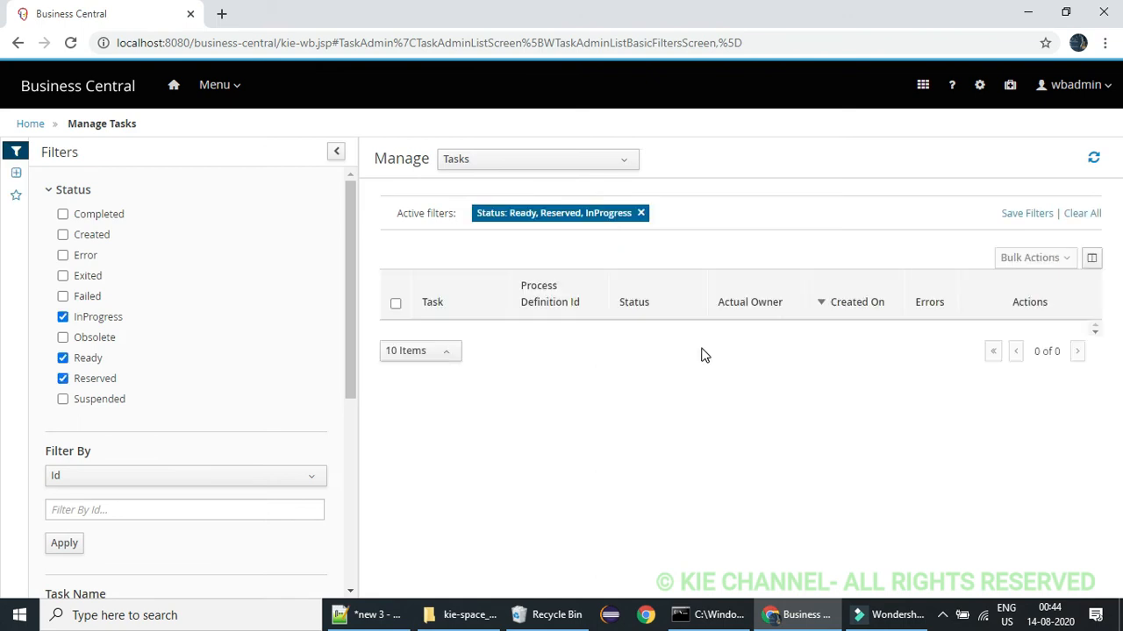
{"action": "left_click", "coordinate": [621, 343]}
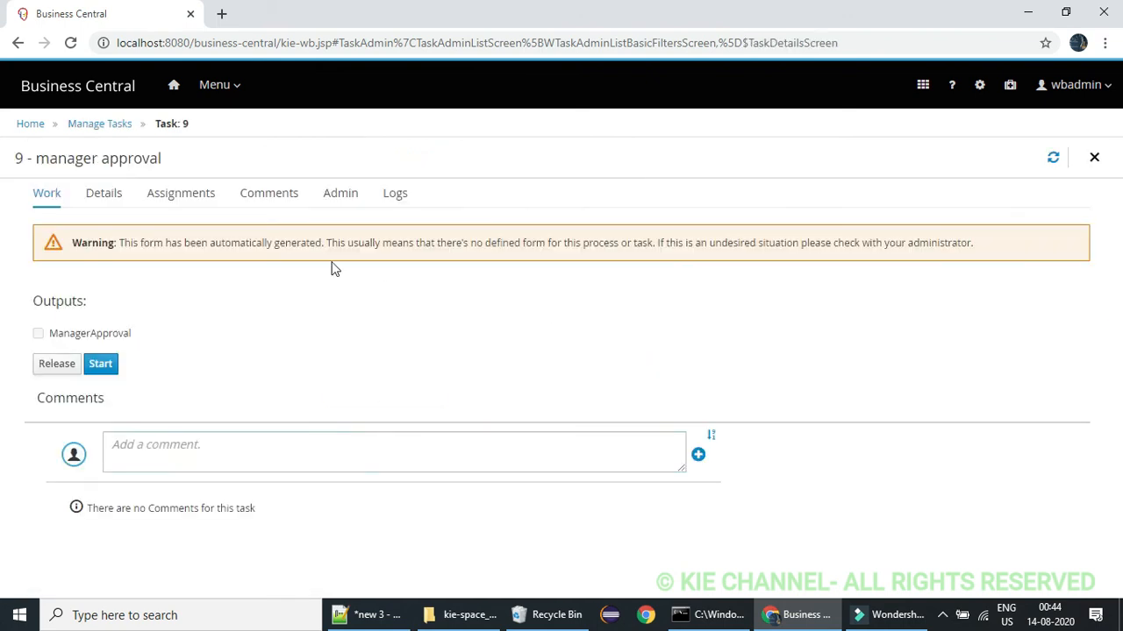
{"action": "left_click", "coordinate": [104, 364]}
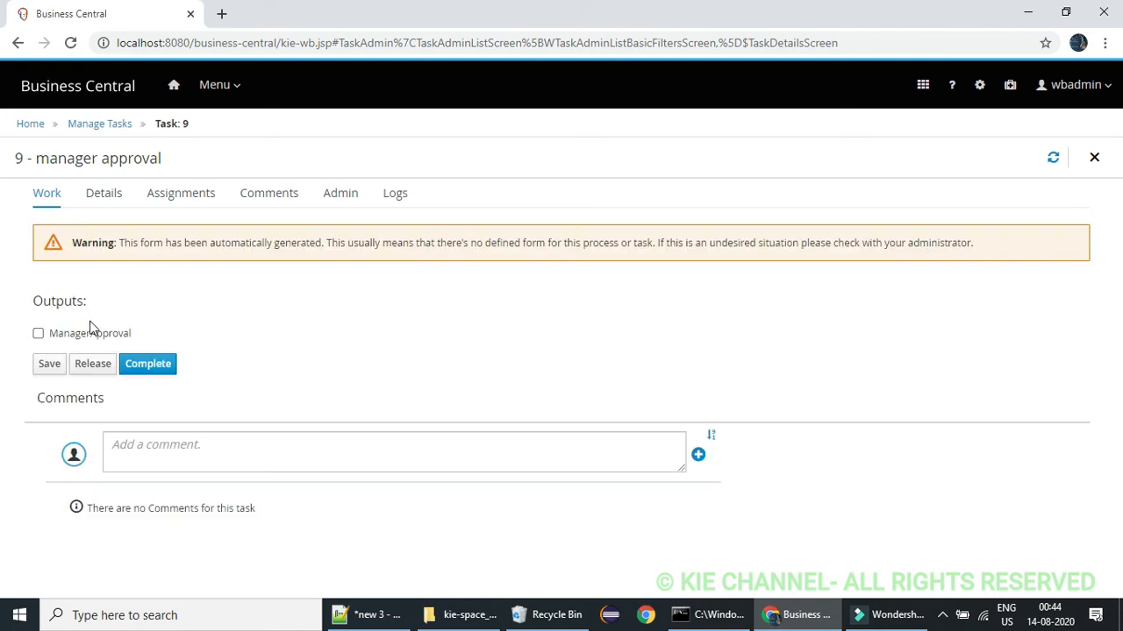
{"action": "left_click", "coordinate": [38, 335]}
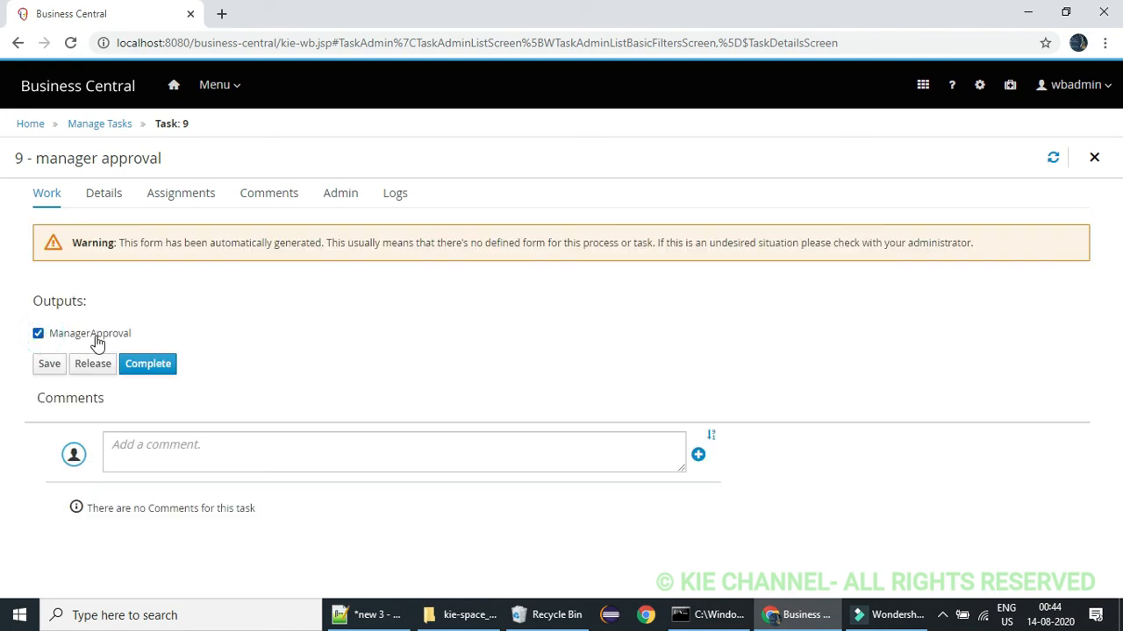
{"action": "left_click", "coordinate": [147, 364]}
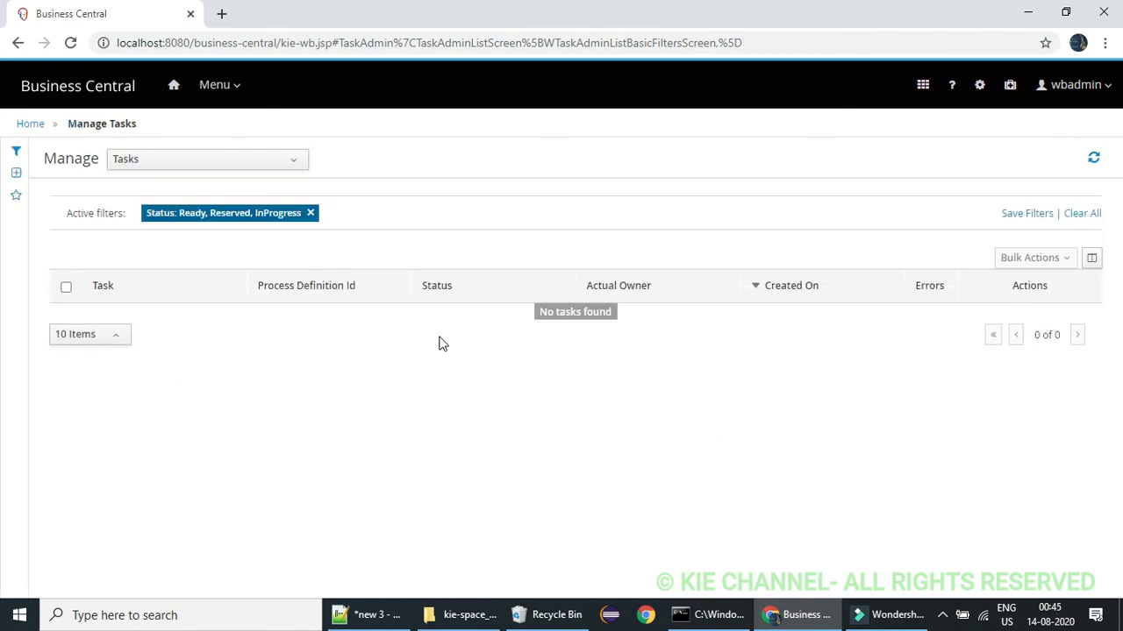
Switch to the server's command window to check the printed mortagage values, then return to Business Central
{"action": "left_click", "coordinate": [718, 615]}
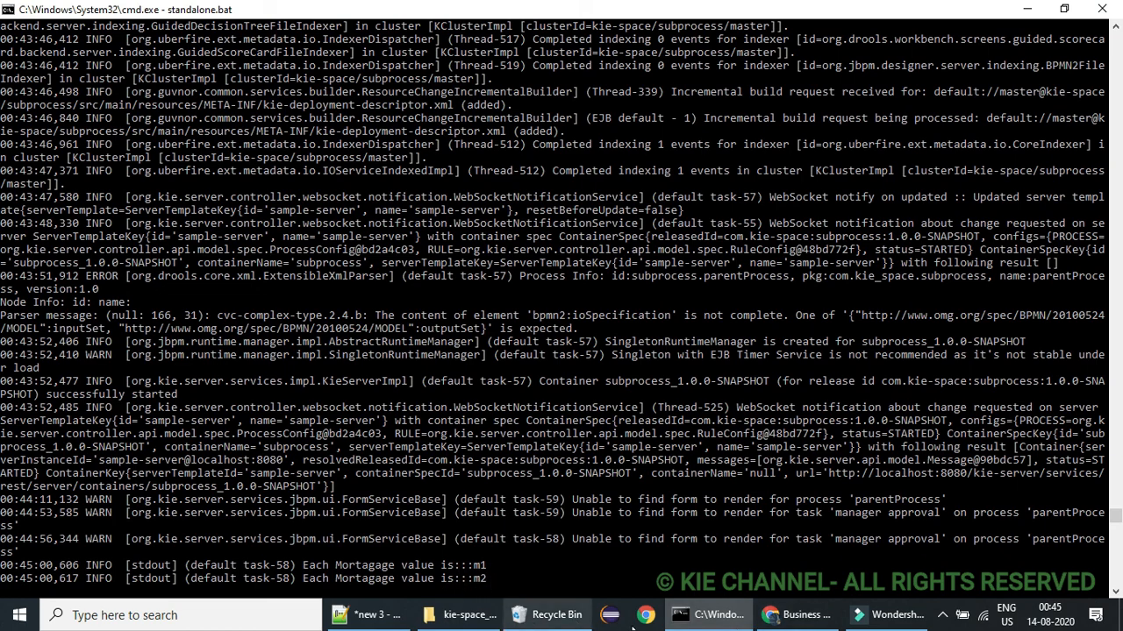
{"action": "left_click", "coordinate": [795, 614]}
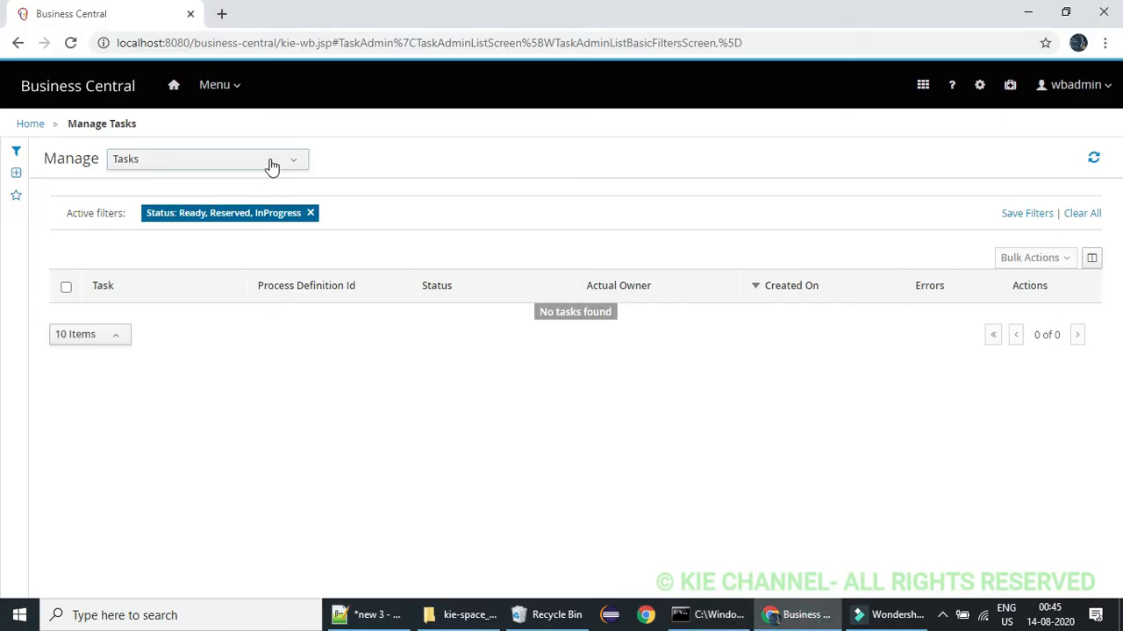
Include Completed instances in the process instances filter and examine the loanSubProcess instance's diagram and details
{"action": "left_click", "coordinate": [236, 79]}
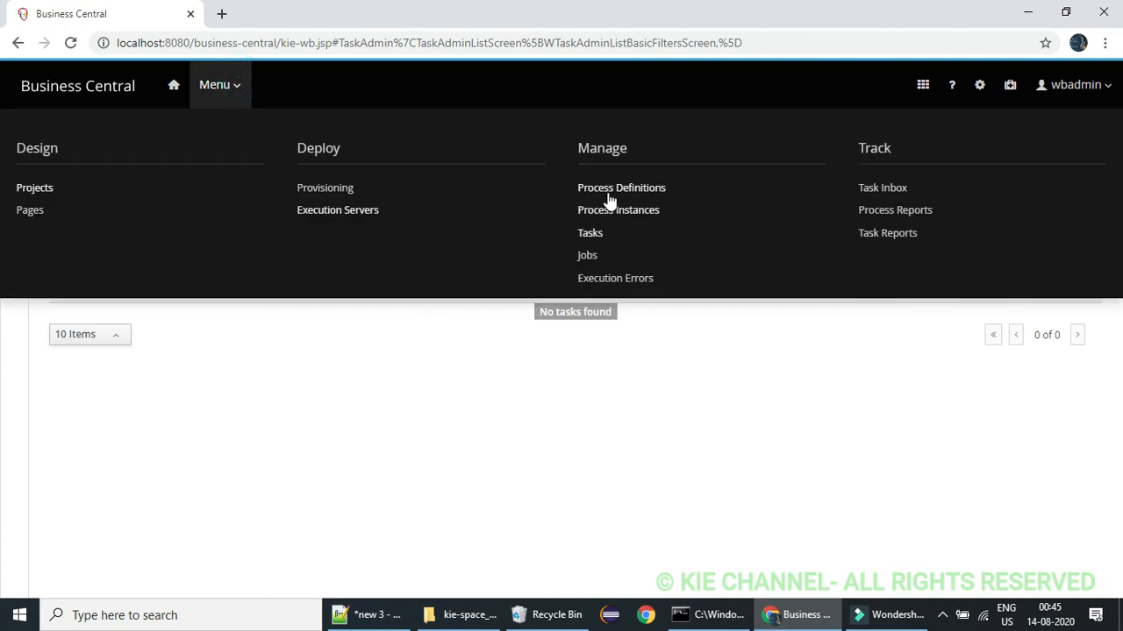
{"action": "left_click", "coordinate": [606, 215]}
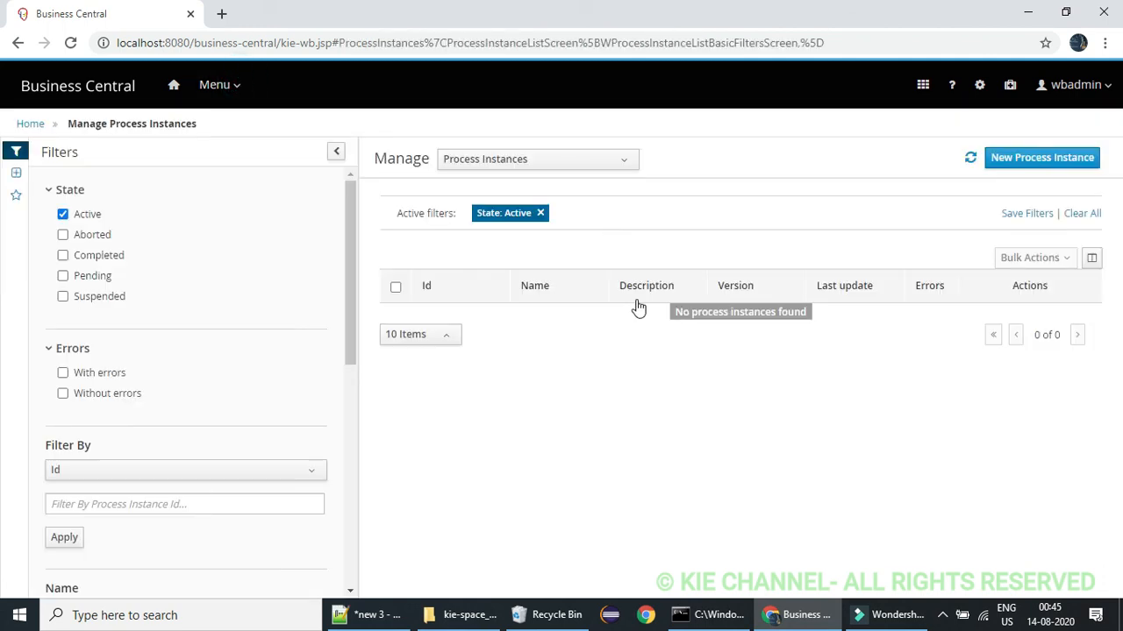
{"action": "left_click", "coordinate": [62, 255]}
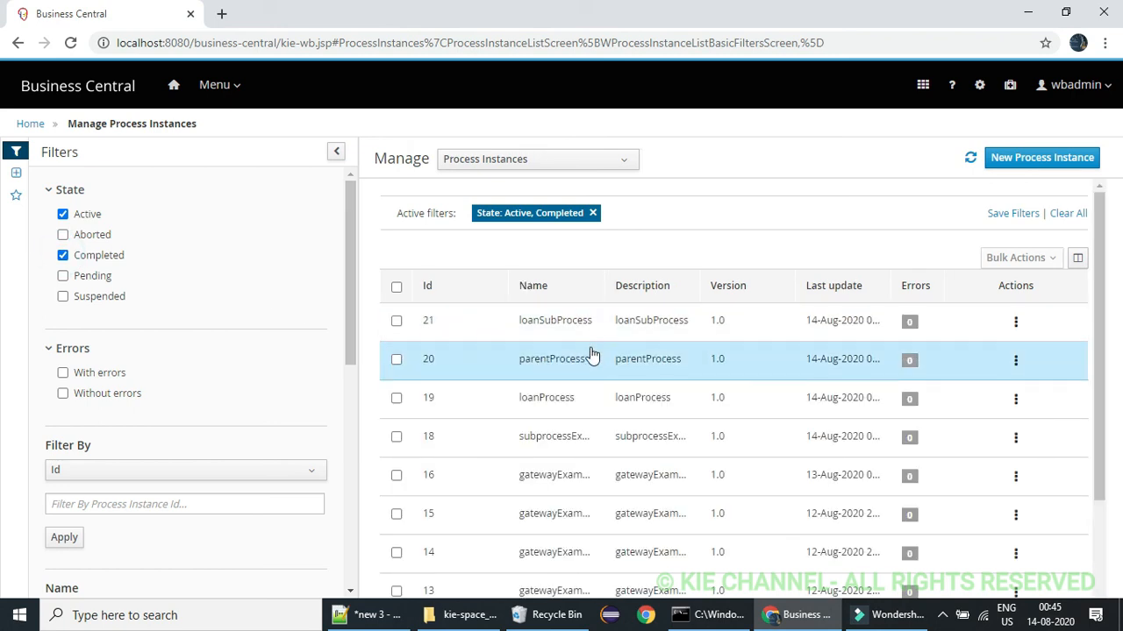
{"action": "left_click", "coordinate": [589, 323]}
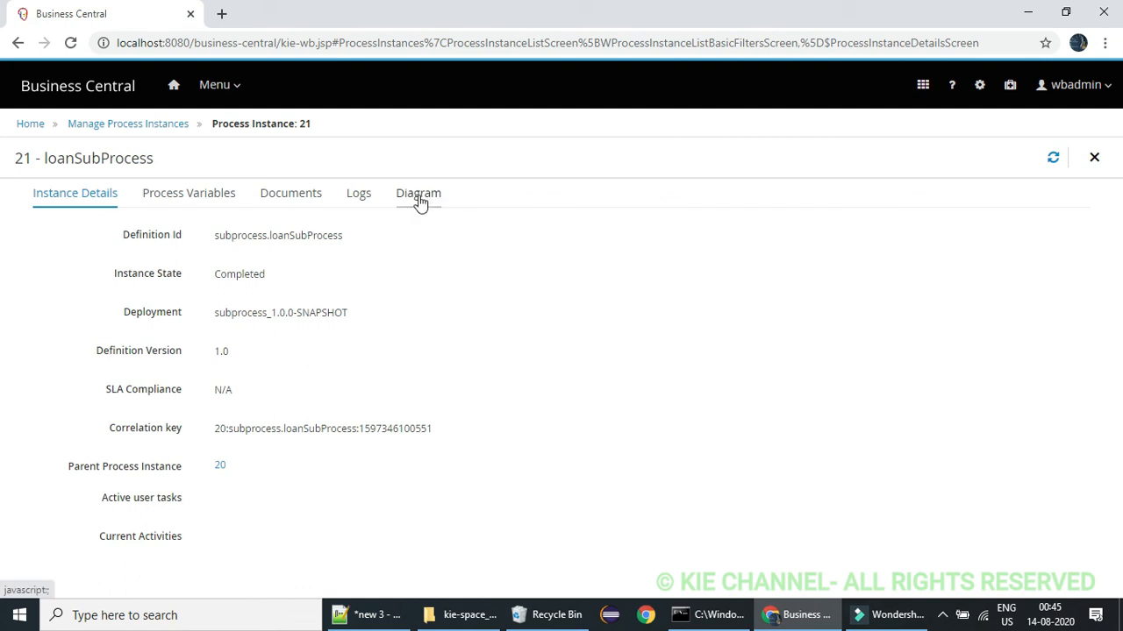
{"action": "left_click", "coordinate": [421, 200]}
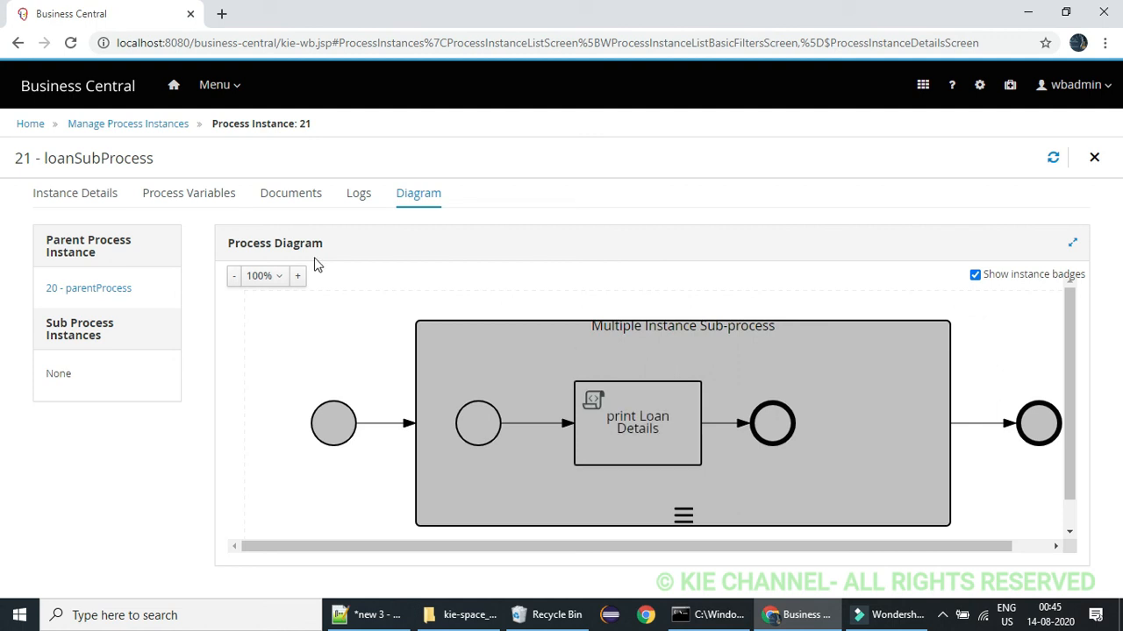
{"action": "left_click", "coordinate": [79, 200]}
Return to the process instances list and examine the diagram of the completed parentProcess instance 20
{"action": "left_click", "coordinate": [214, 85]}
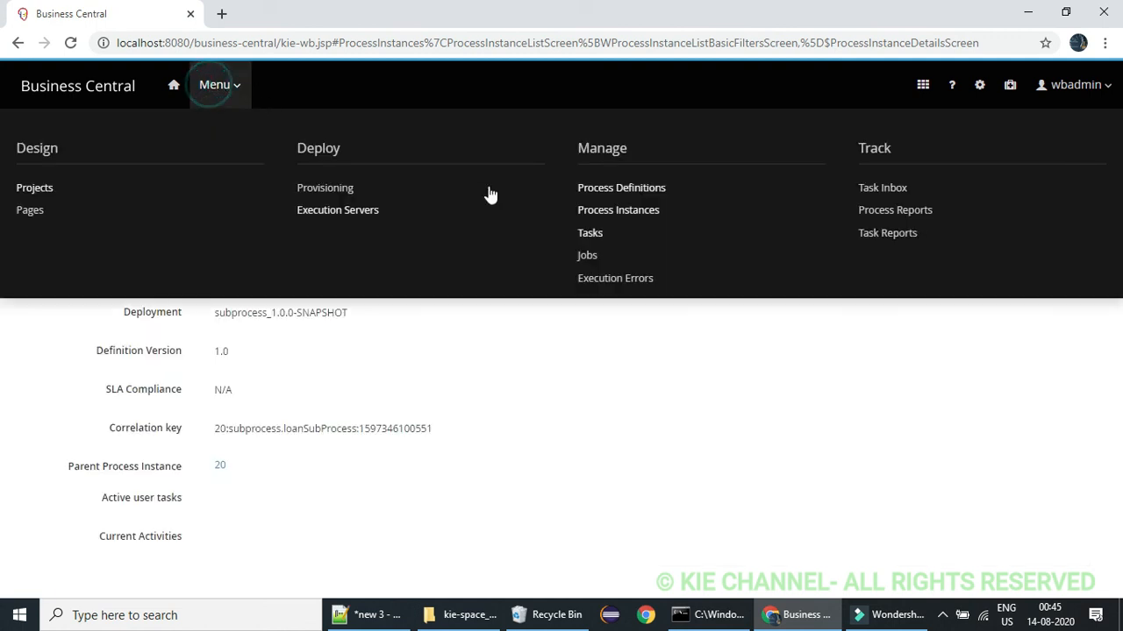
{"action": "left_click", "coordinate": [614, 213]}
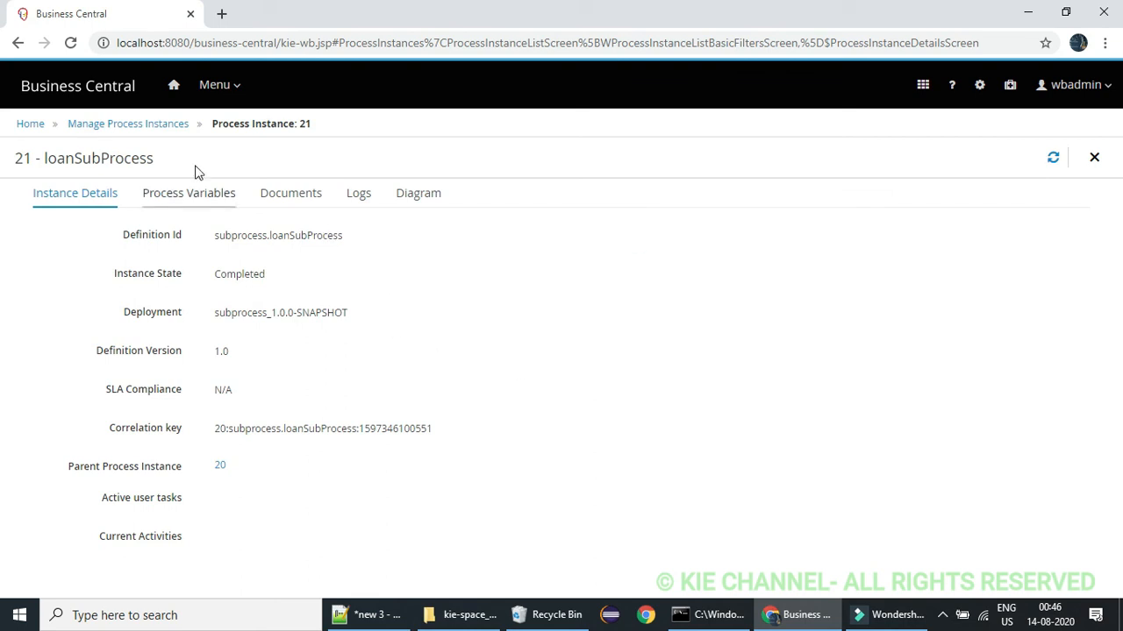
{"action": "left_click", "coordinate": [164, 128]}
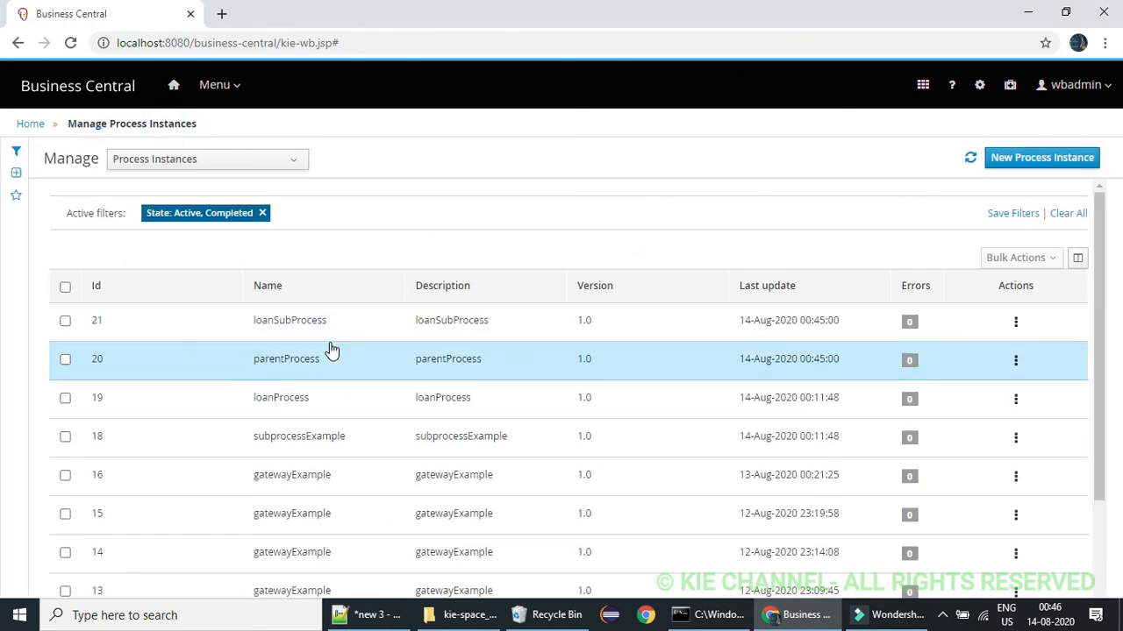
{"action": "left_click", "coordinate": [330, 362]}
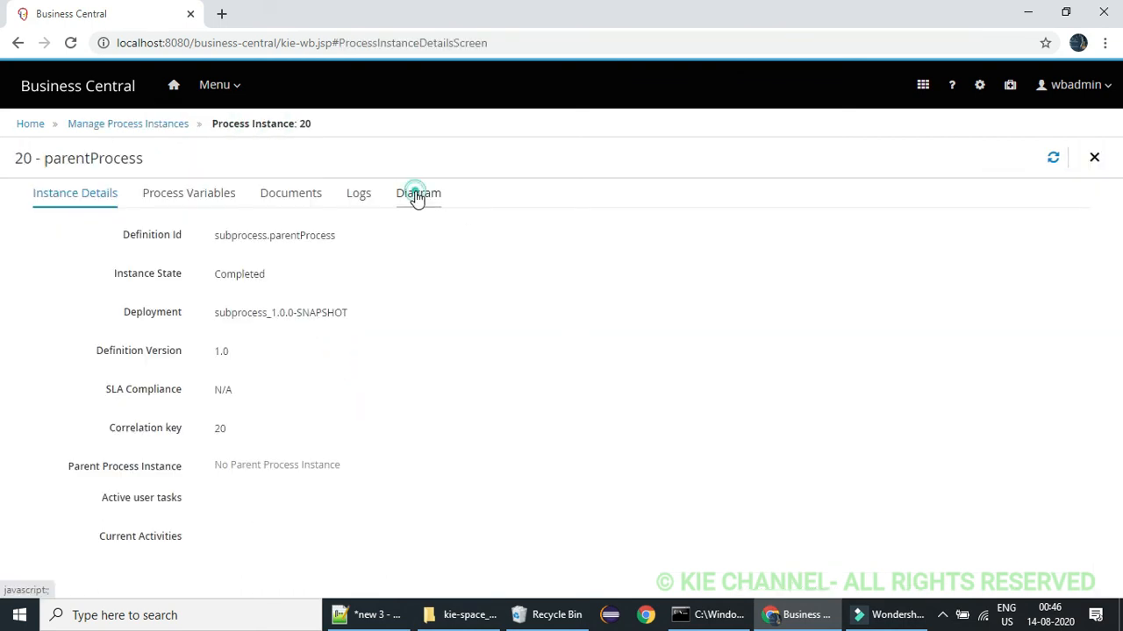
{"action": "left_click", "coordinate": [416, 196]}
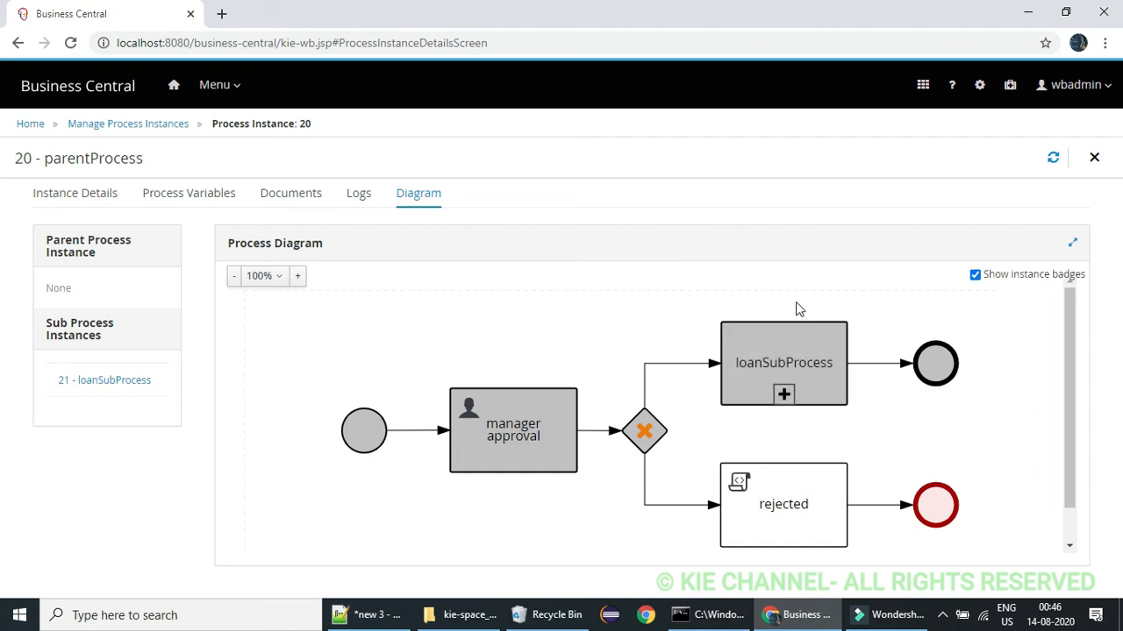
Go back to the process instances and reopen the diagram of loanSubProcess instance 21
{"action": "left_click", "coordinate": [123, 125]}
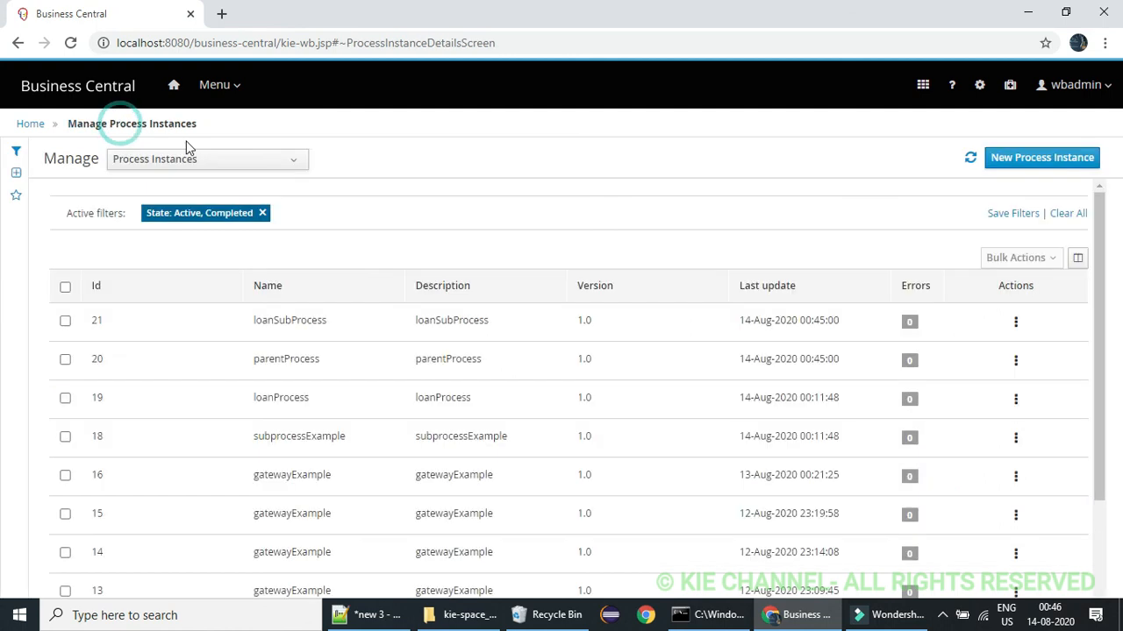
{"action": "left_click", "coordinate": [330, 319]}
{"action": "left_click", "coordinate": [407, 197]}
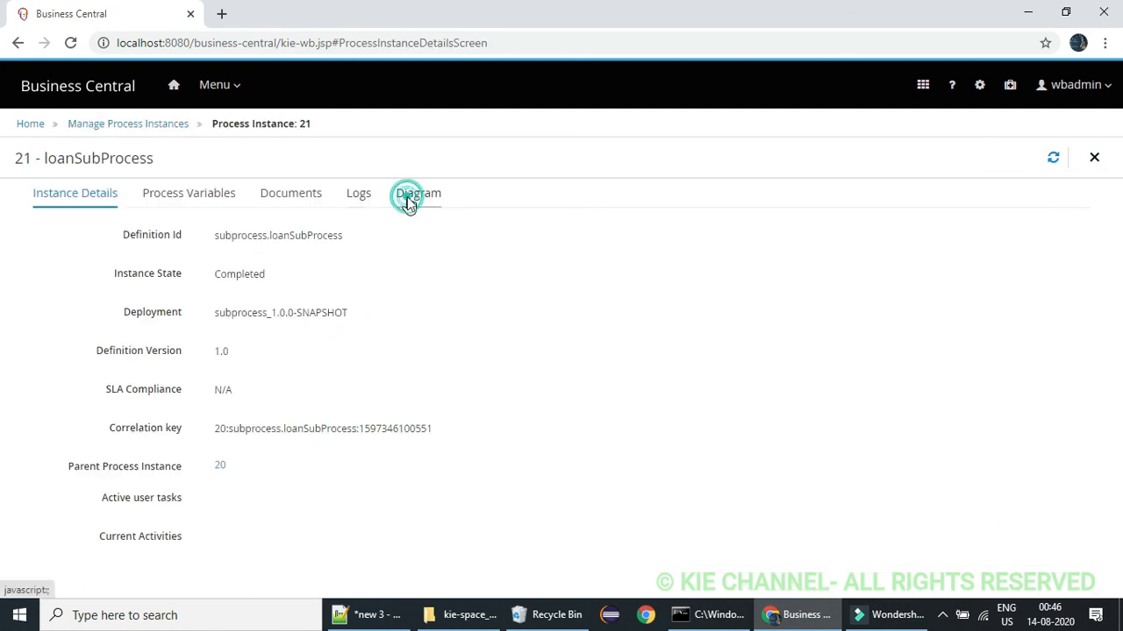